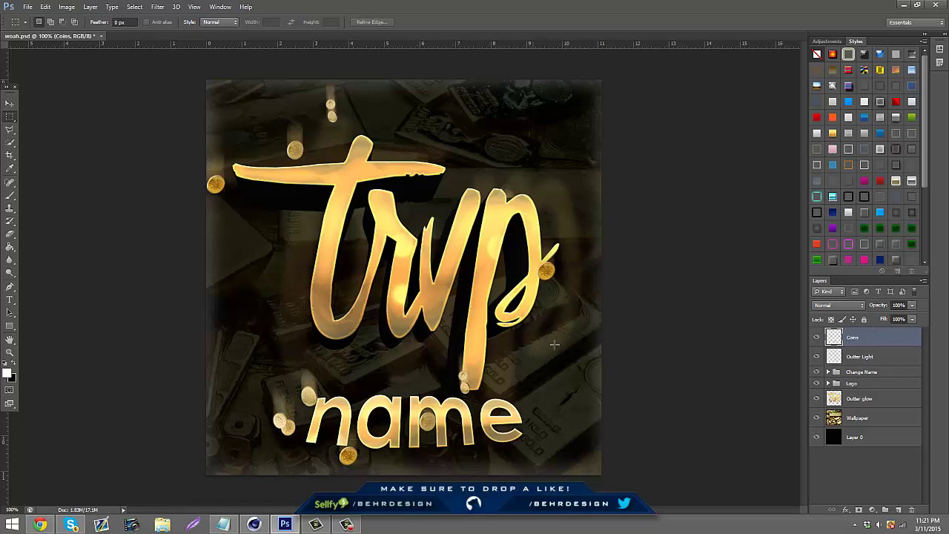
Step: Check the artwork without its Wallpaper layer, restore the layer, and switch to the Cinema 4D scene
click(816, 418)
click(817, 418)
click(294, 527)
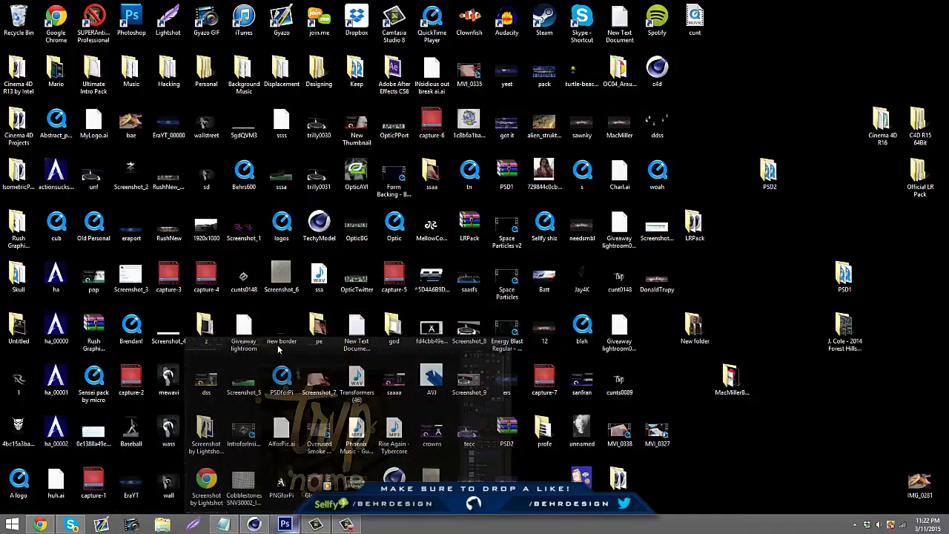
click(255, 525)
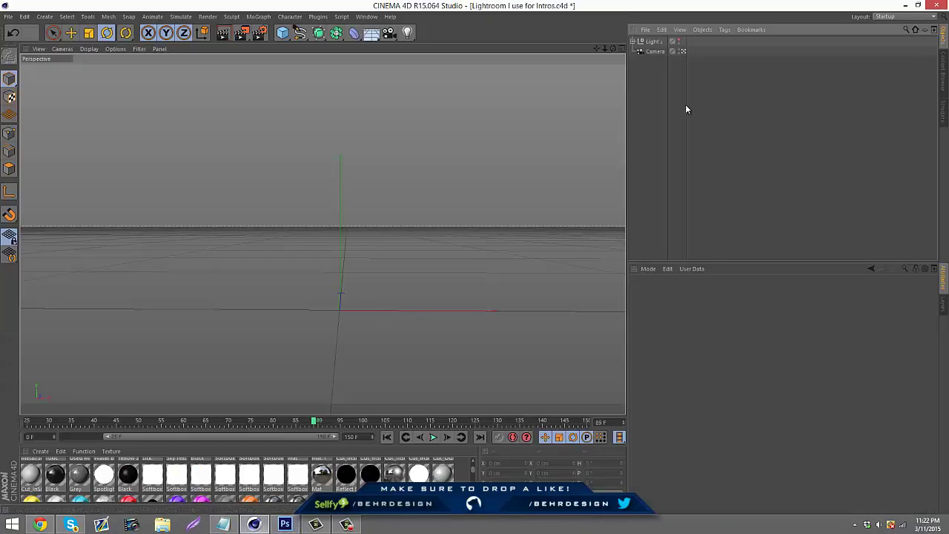
scroll(459, 478, up, 3)
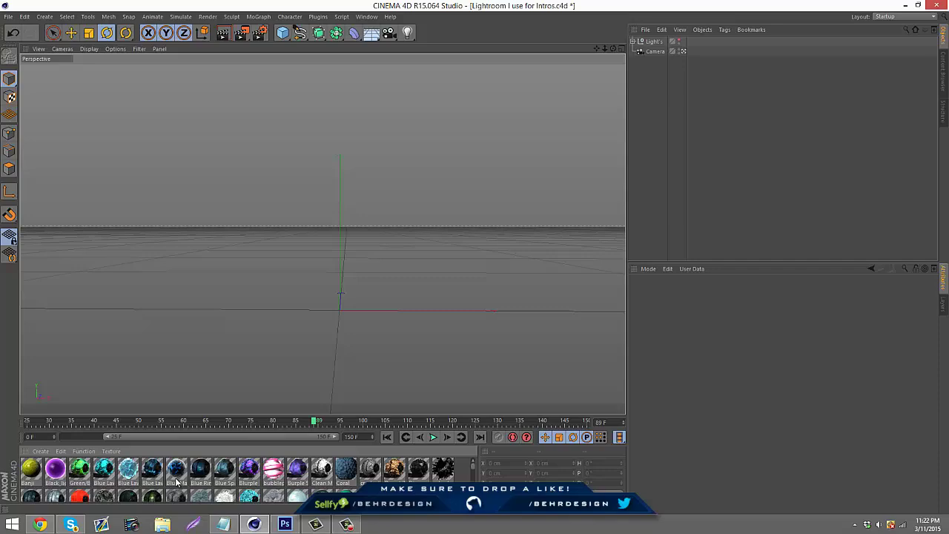
Step: Import MyLogo.ai from the Desktop and move its spline to the scene centre, about X 22.5 cm and Y 145.7 cm
click(8, 18)
click(20, 52)
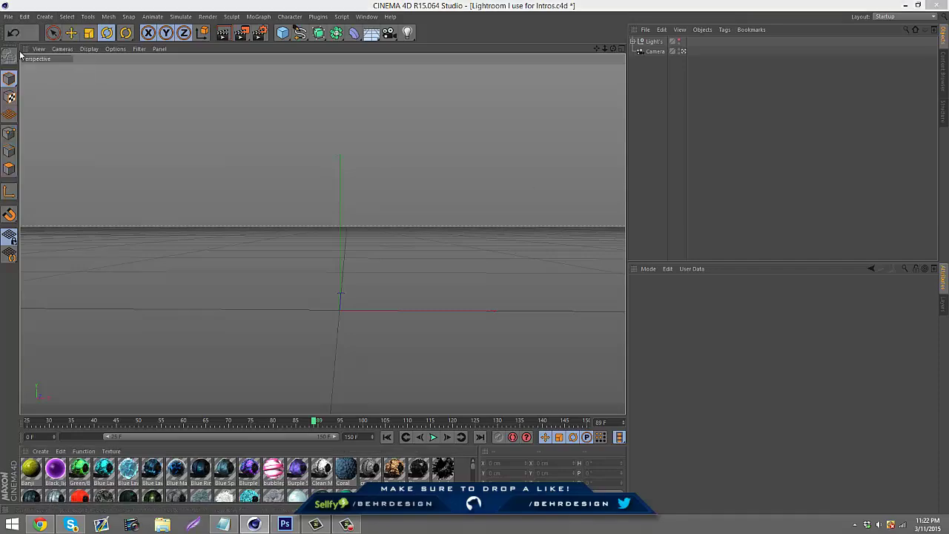
text(MyLogo.ai)
key(Return)
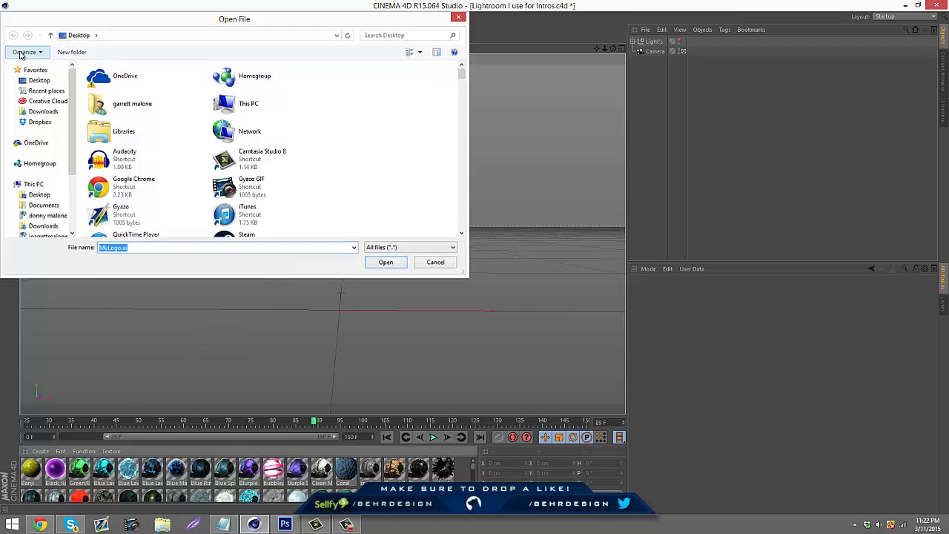
key(Return)
key(Return)
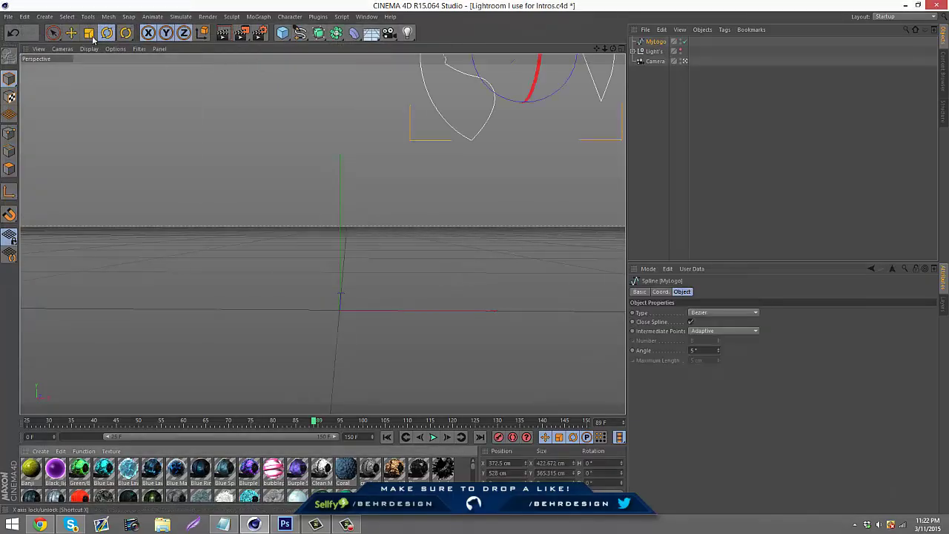
click(71, 33)
drag(323, 189, 220, 299)
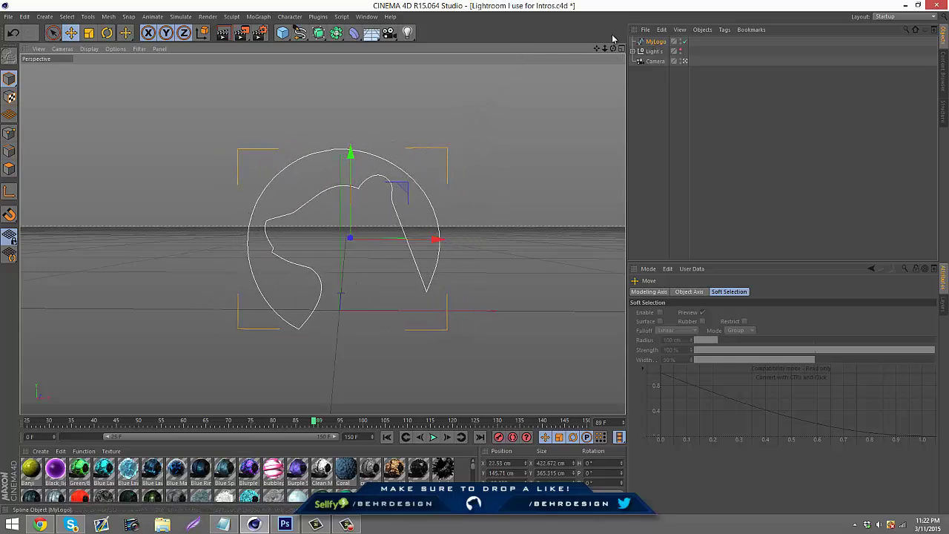
Step: Add an Extrude generator and make the MyLogo spline its child to give the logo thickness
click(318, 33)
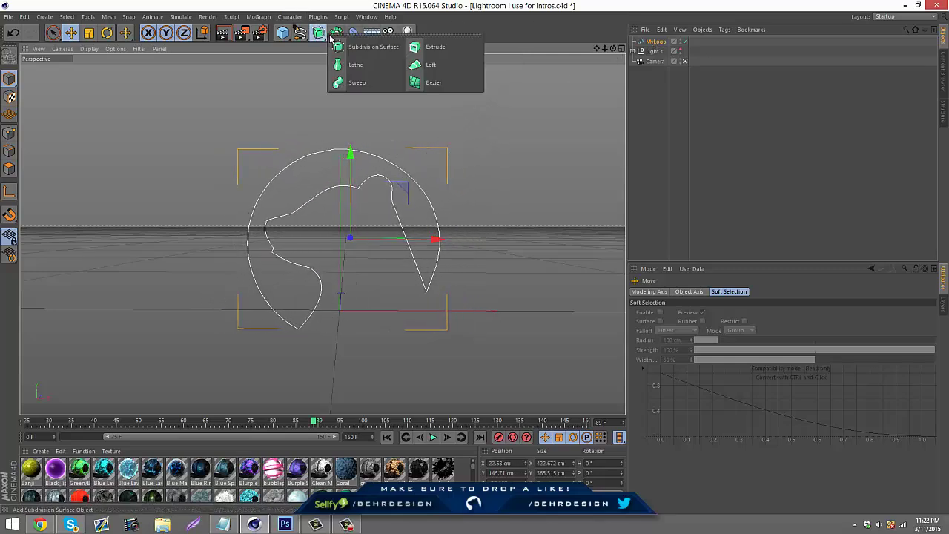
click(423, 50)
drag(656, 52, 657, 44)
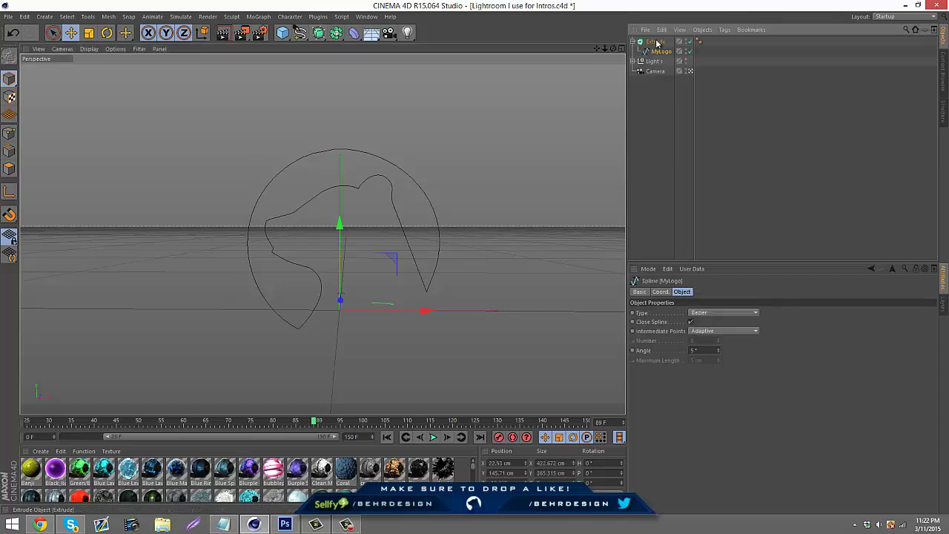
click(655, 42)
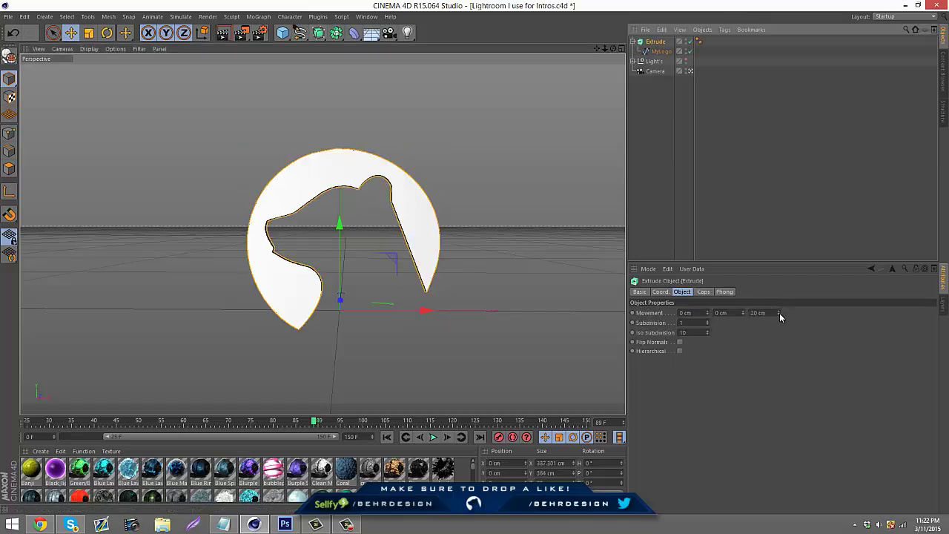
Step: Set the logo extrusion's depth to 10 cm along Z
drag(613, 48, 752, 259)
drag(778, 313, 778, 312)
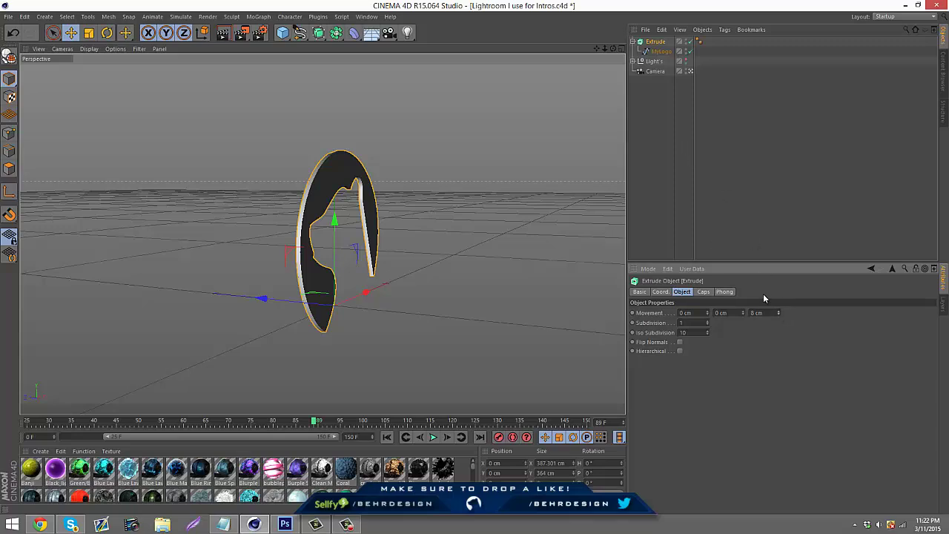
click(779, 311)
click(778, 311)
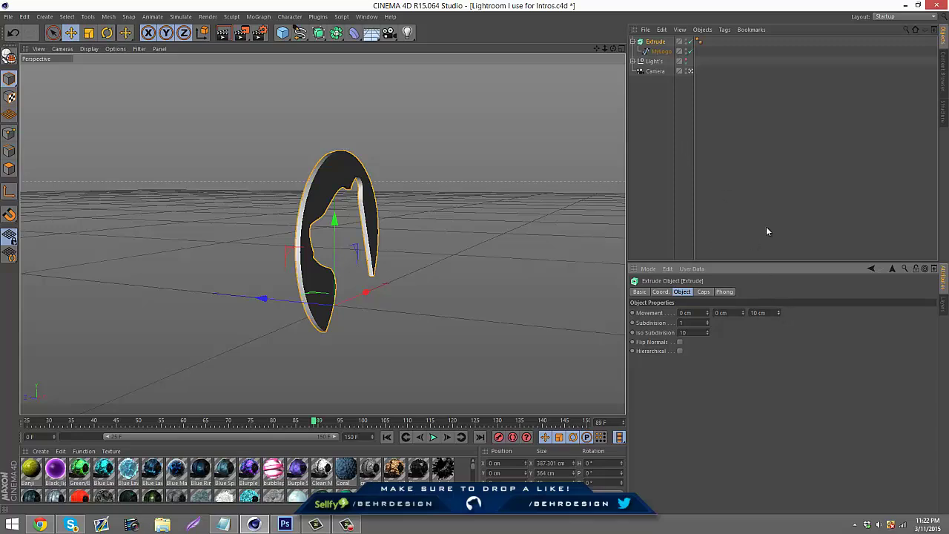
Step: Duplicate the Extrude object together with its logo spline
click(633, 42)
key(ctrl+c)
key(ctrl+v)
Step: Set both the start and end caps of the duplicated extrusion to Fillet Cap
click(703, 292)
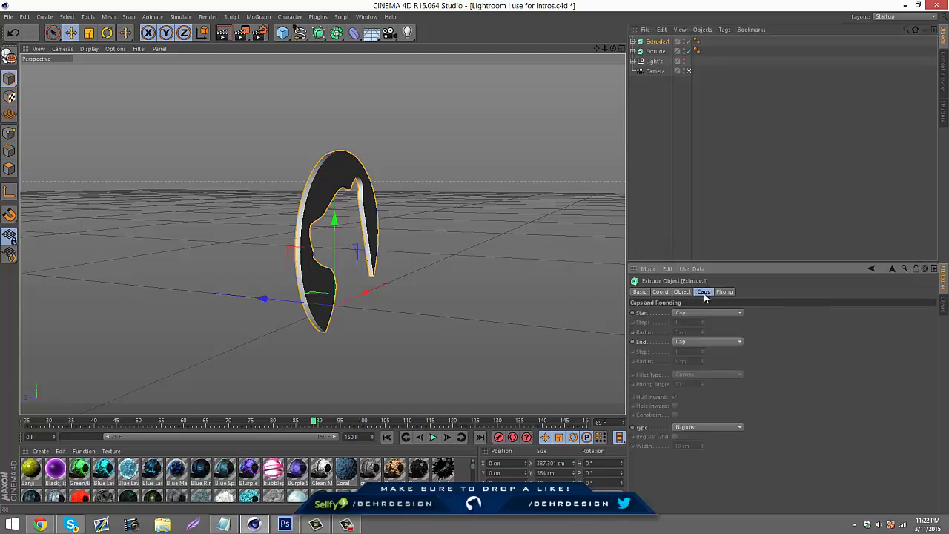
click(703, 343)
click(702, 313)
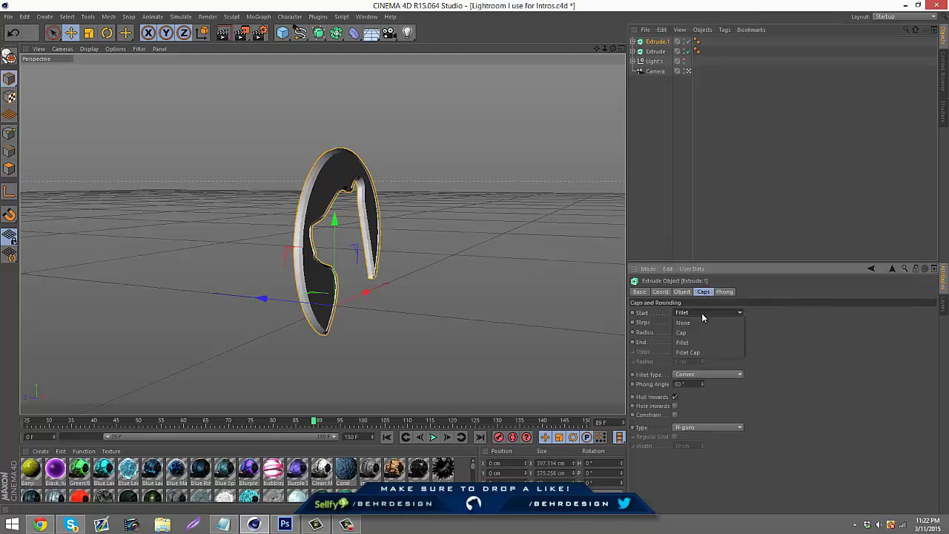
click(705, 352)
click(704, 342)
click(704, 381)
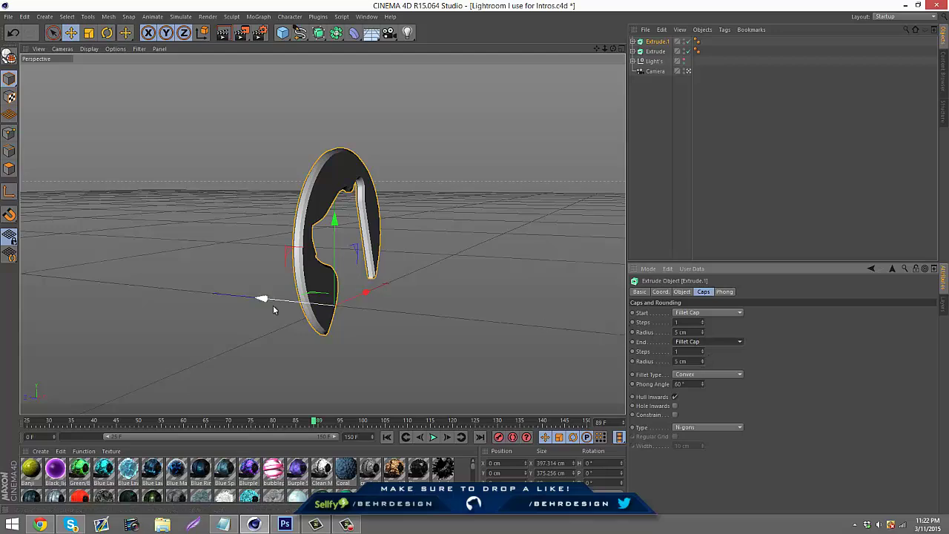
Step: Deepen the duplicated extrusion to 185 cm along Z and set its start and end fillet radii to 3 cm
click(680, 291)
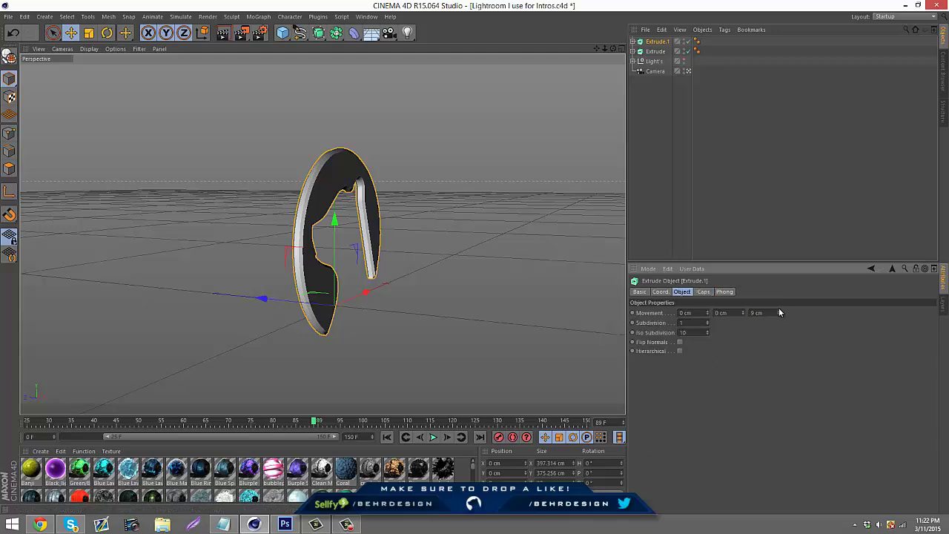
mouse_move(780, 312)
mouse_down()
mouse_move(779, 268)
mouse_move(788, 338)
mouse_move(779, 262)
mouse_move(781, 314)
mouse_move(790, 294)
mouse_move(779, 321)
mouse_move(774, 305)
mouse_up()
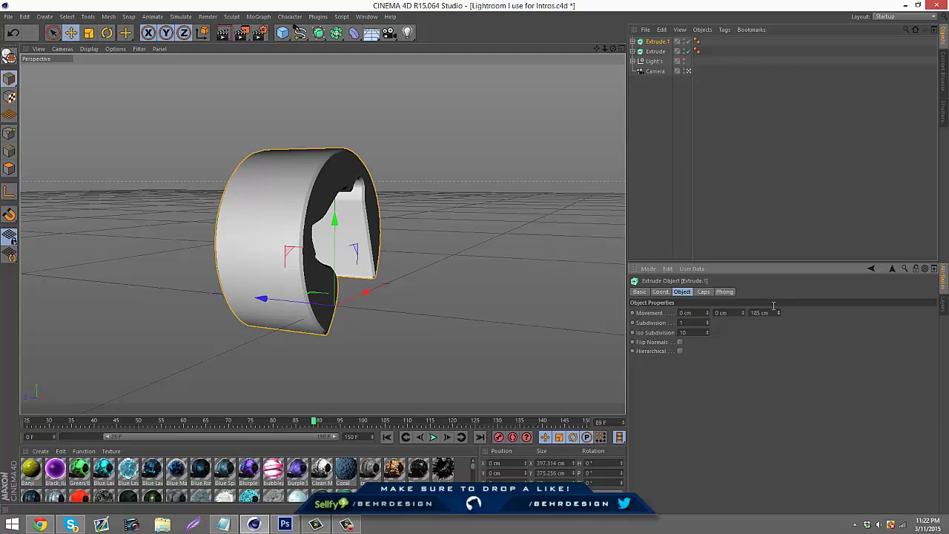
click(704, 292)
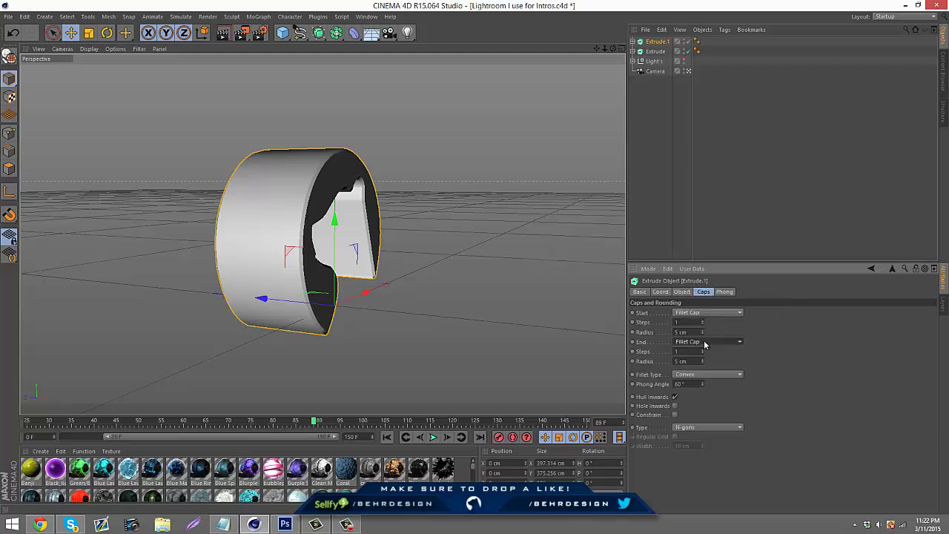
click(702, 362)
click(703, 362)
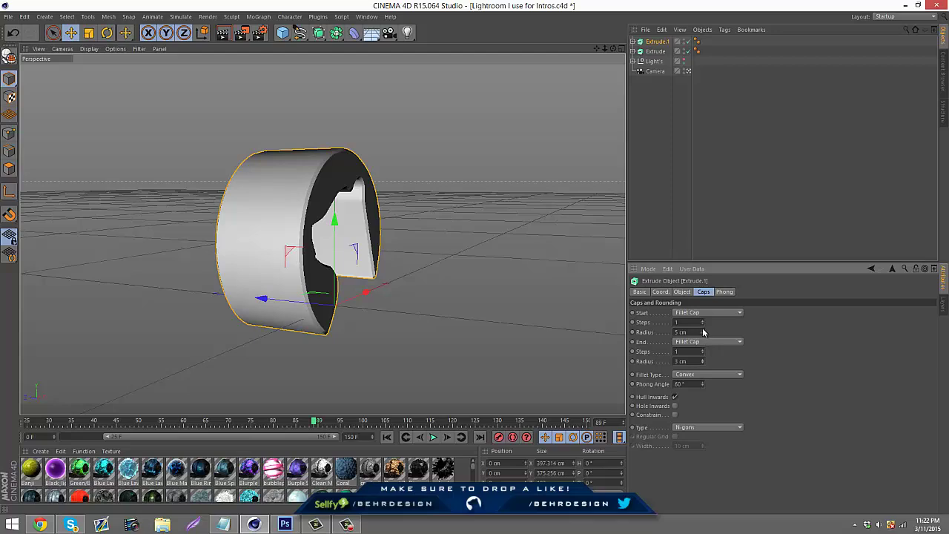
click(703, 333)
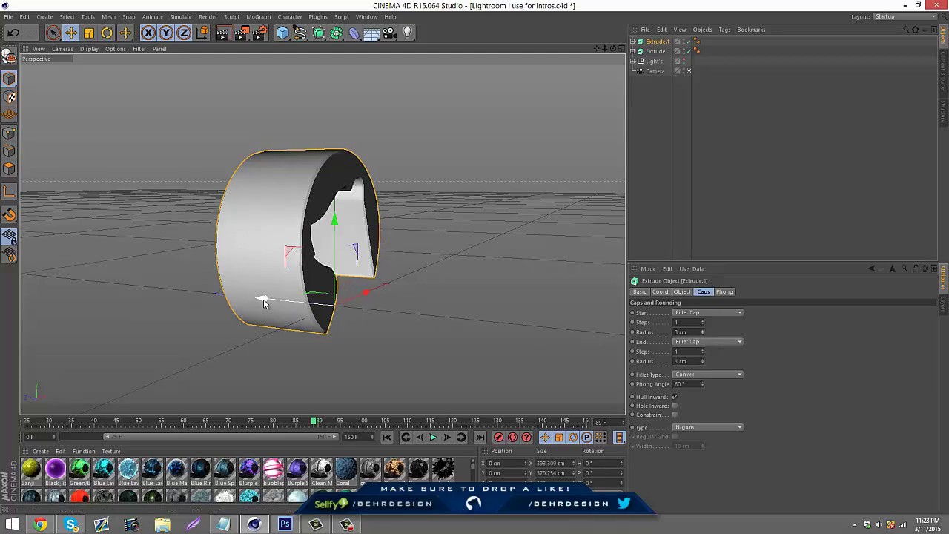
Step: Move the duplicated extrusion slightly back along Z behind the front logo and set its end fillet radius to 4 cm
drag(260, 303, 260, 307)
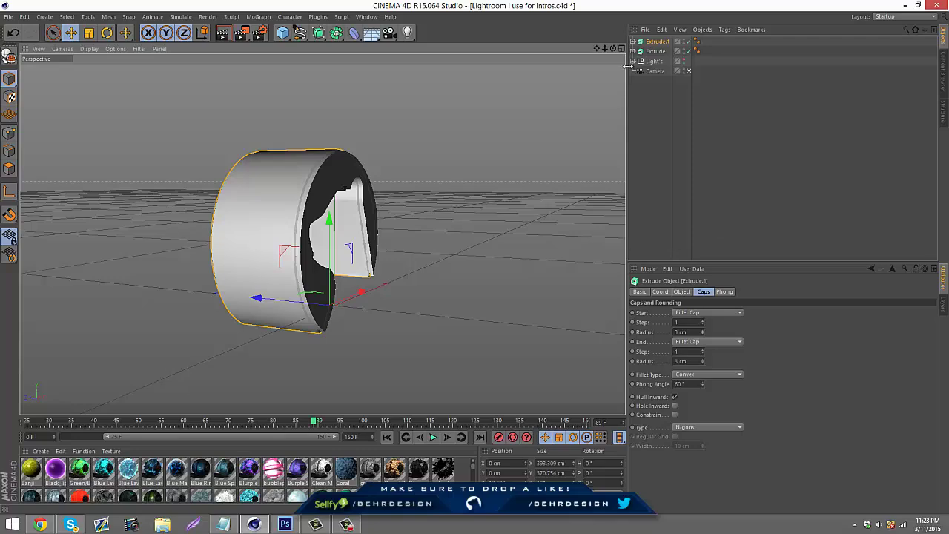
drag(614, 47, 664, 97)
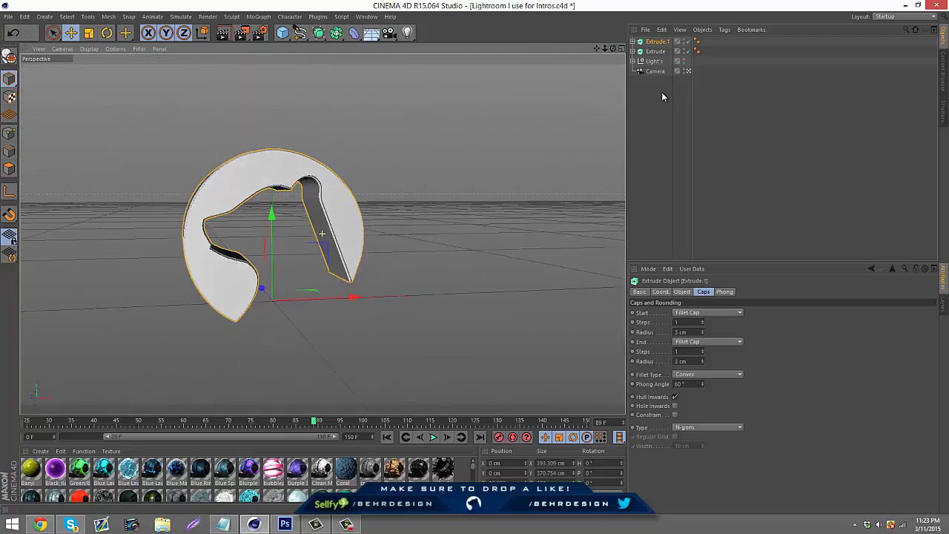
click(703, 359)
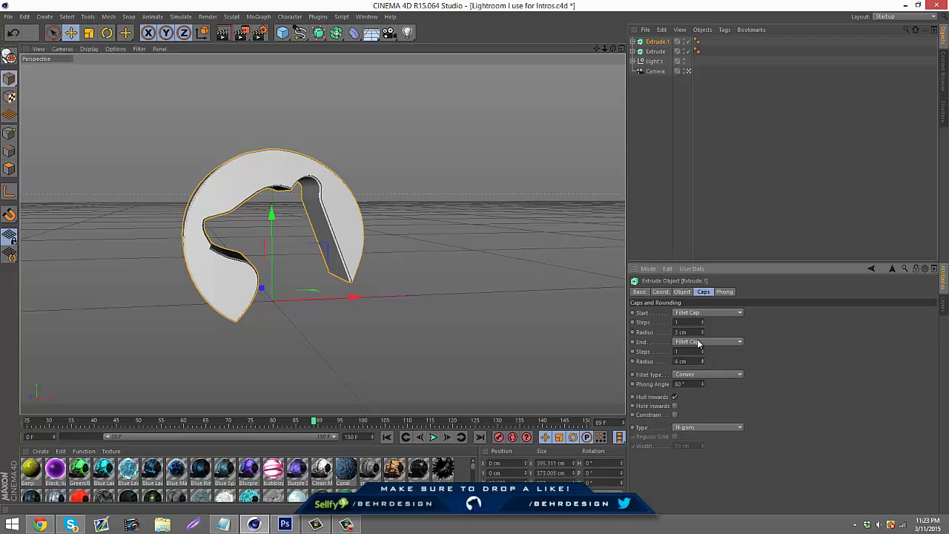
click(709, 142)
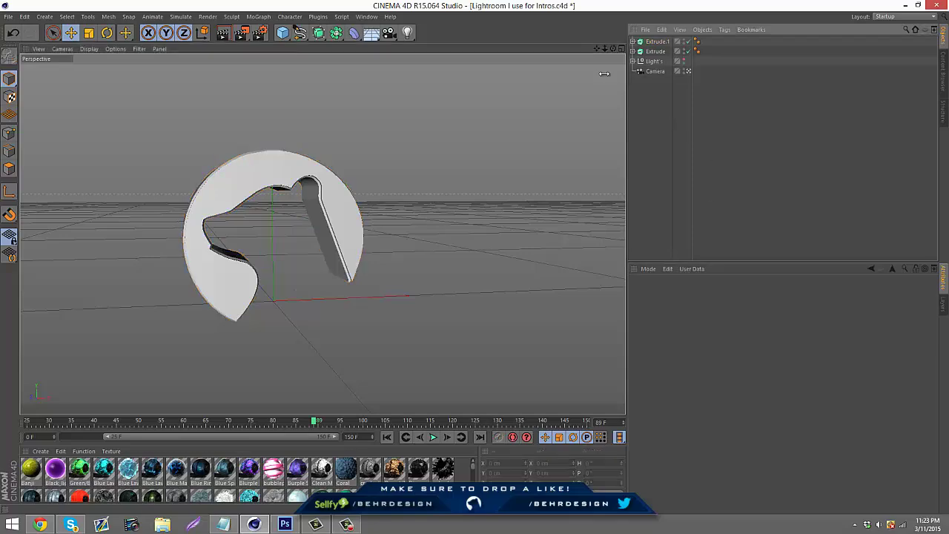
drag(613, 48, 473, 256)
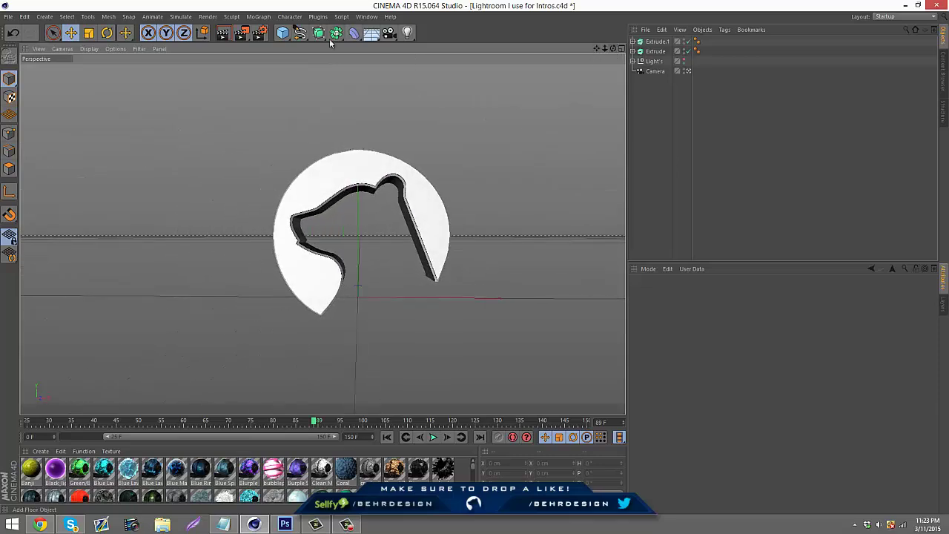
Step: Set the render output size to 800 by 800 pixels and close the render settings
click(260, 34)
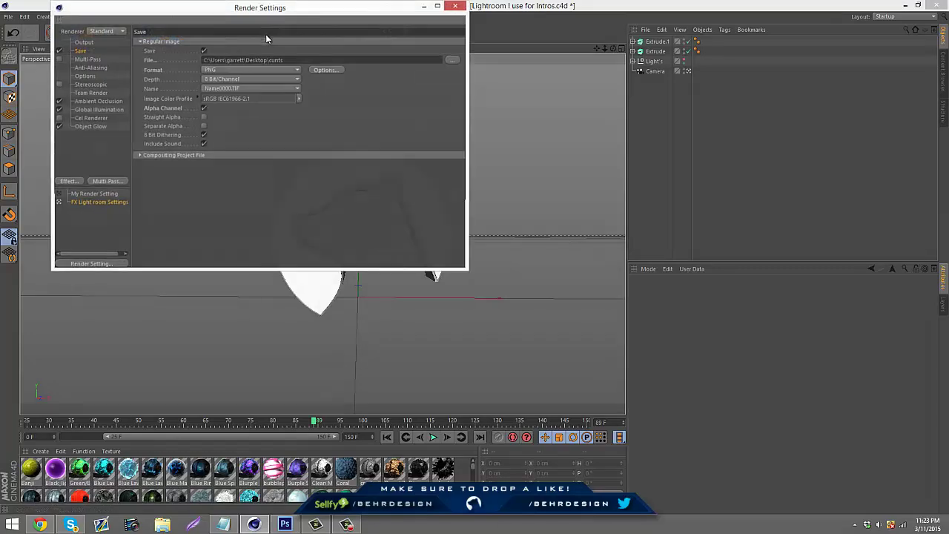
click(83, 43)
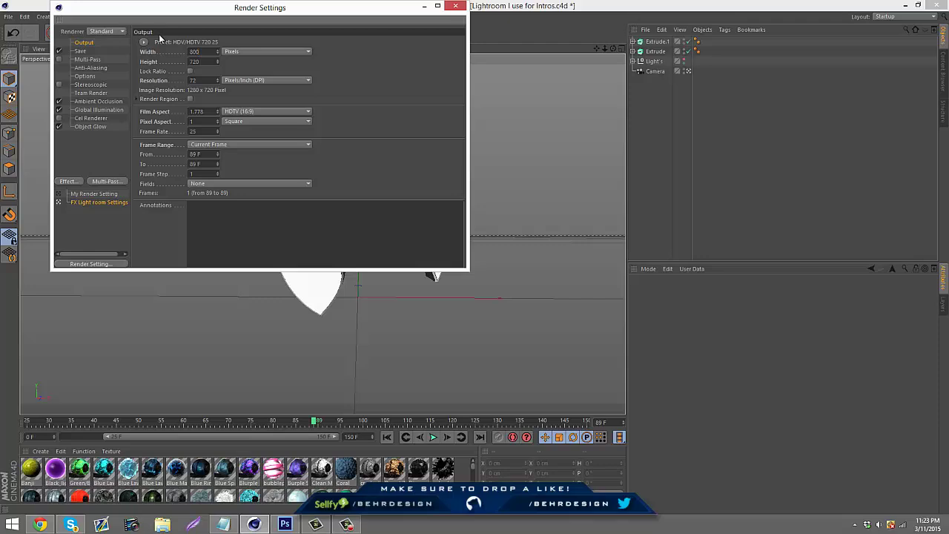
drag(211, 64, 73, 49)
text(9)
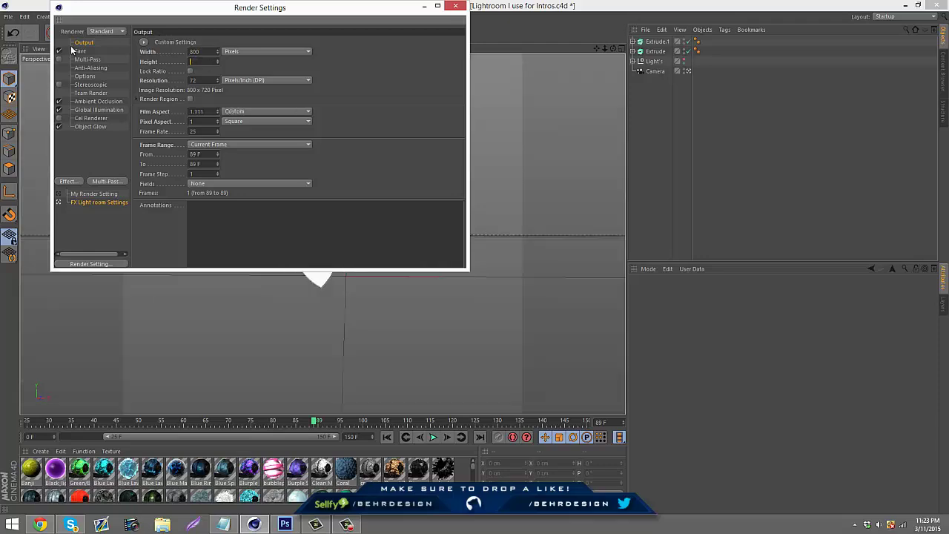
text(00)
key(Return)
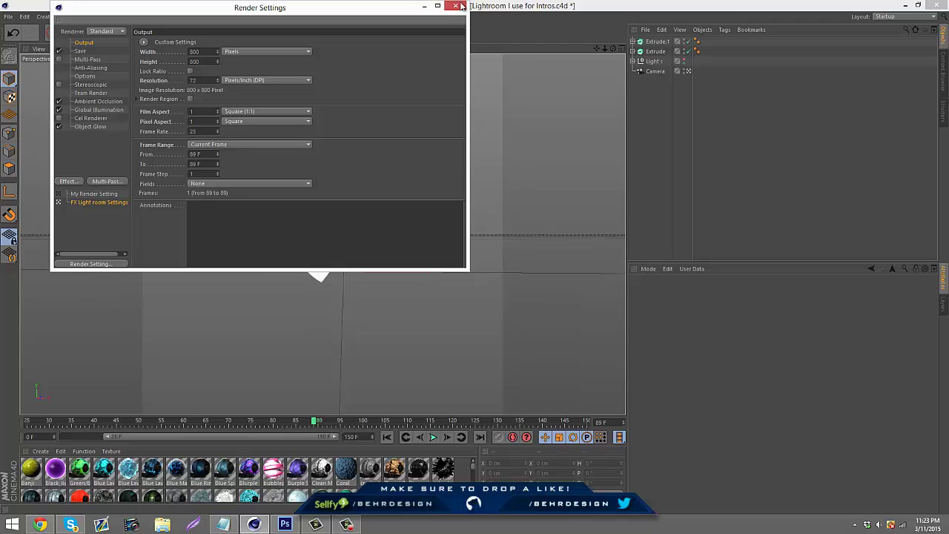
click(461, 5)
Step: Frame the logo larger and centred within the square render area, and look through the existing materials
scroll(376, 177, up, 5)
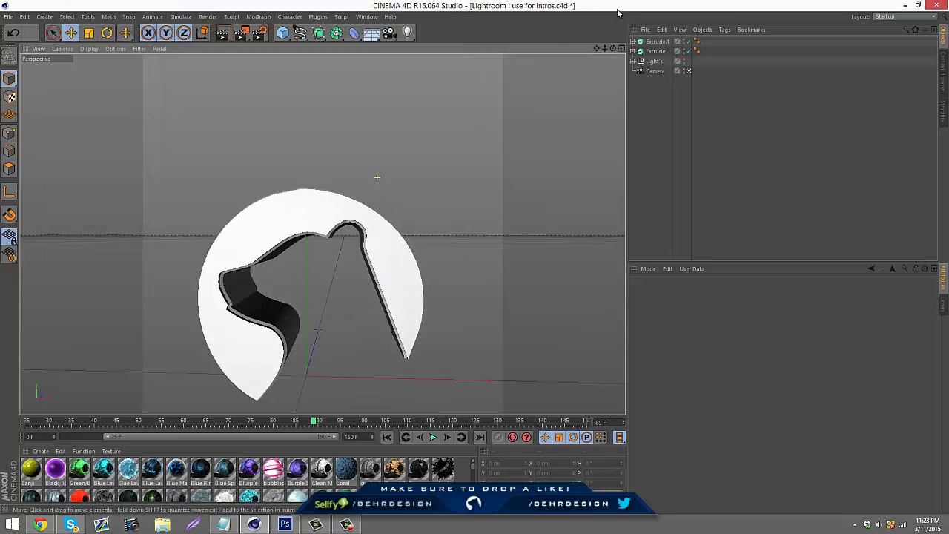
drag(597, 49, 474, 262)
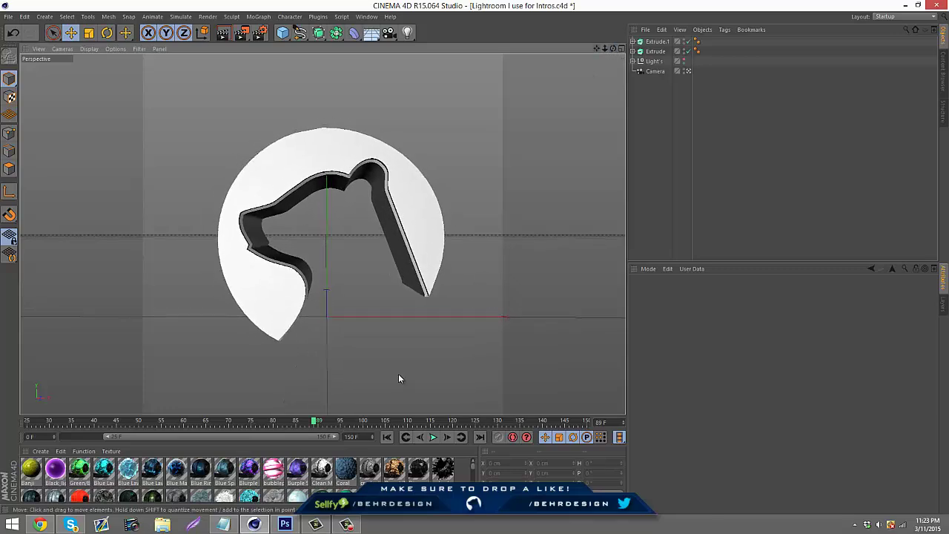
scroll(313, 471, down, 5)
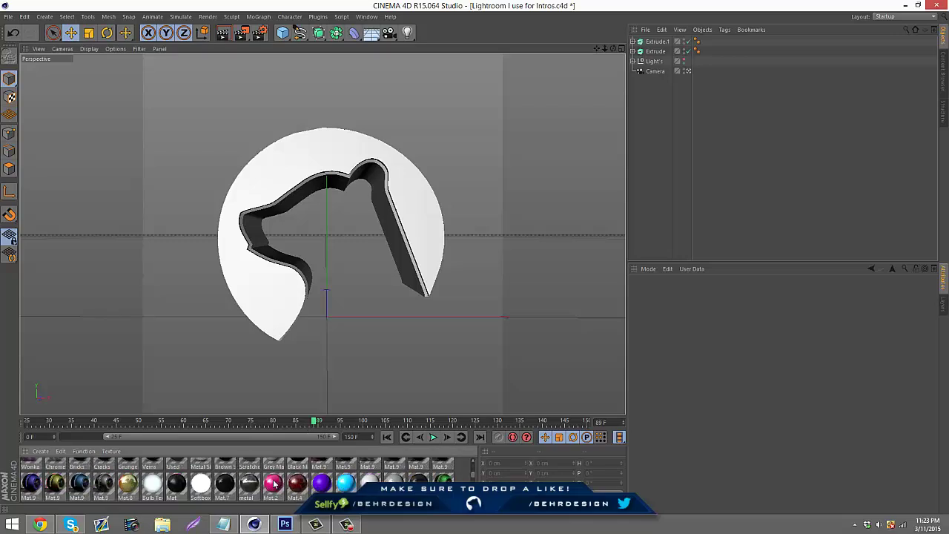
scroll(230, 475, down, 3)
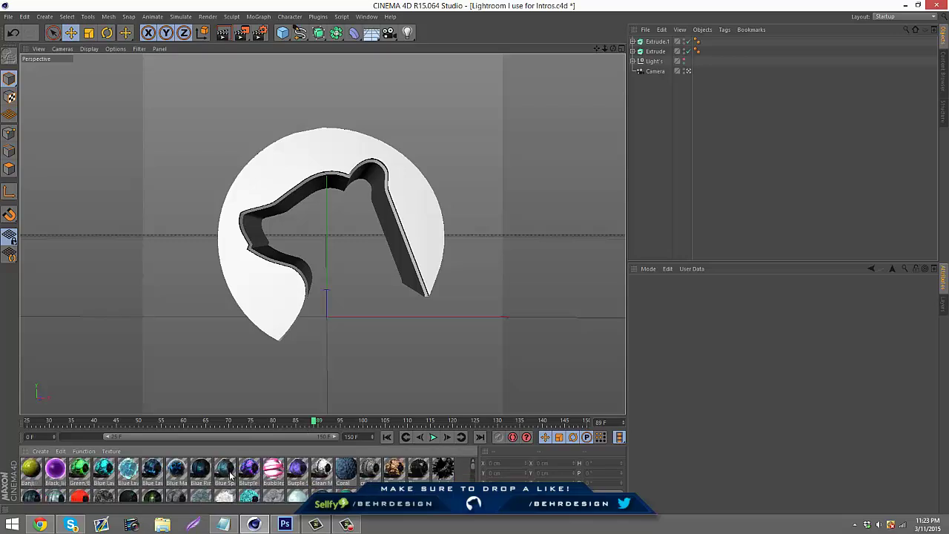
Step: Create a new material and set its colour to pure white
click(40, 451)
click(78, 365)
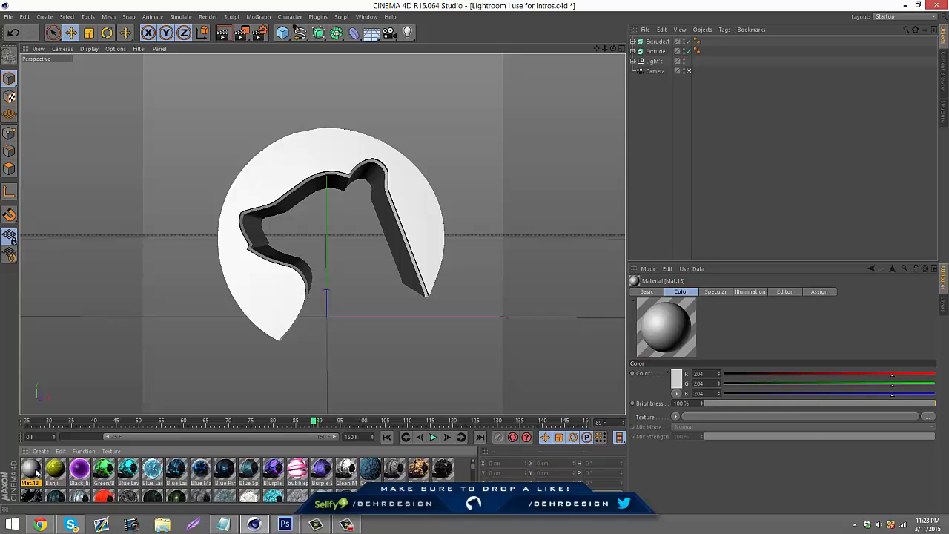
double_click(33, 471)
click(266, 122)
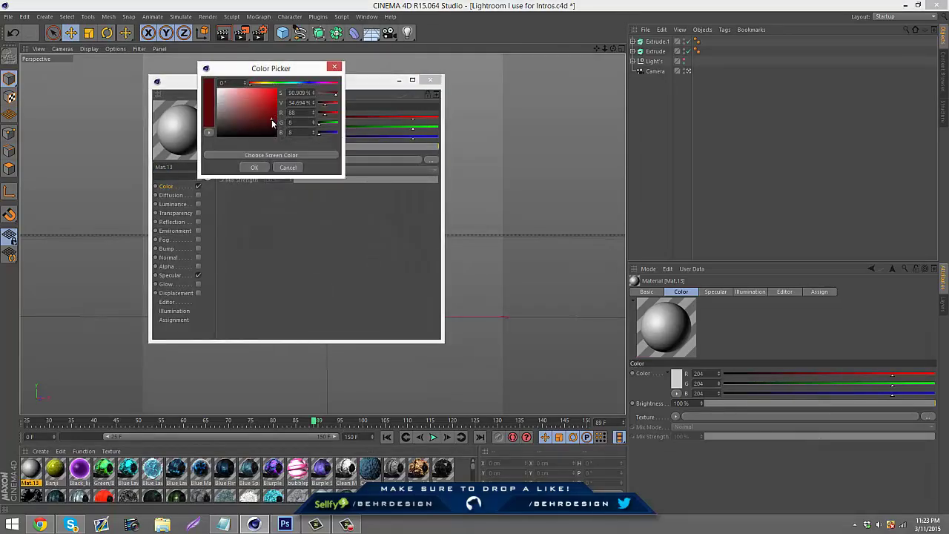
click(206, 87)
click(256, 163)
click(431, 81)
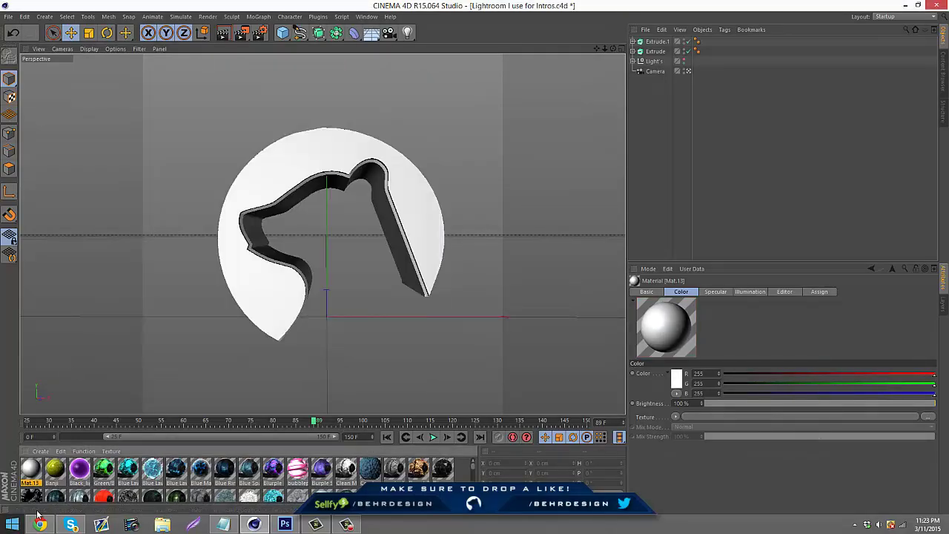
Step: Apply the new white material to the front logo extrusion and the Black material to the rear one, and preview the render
drag(30, 468, 256, 301)
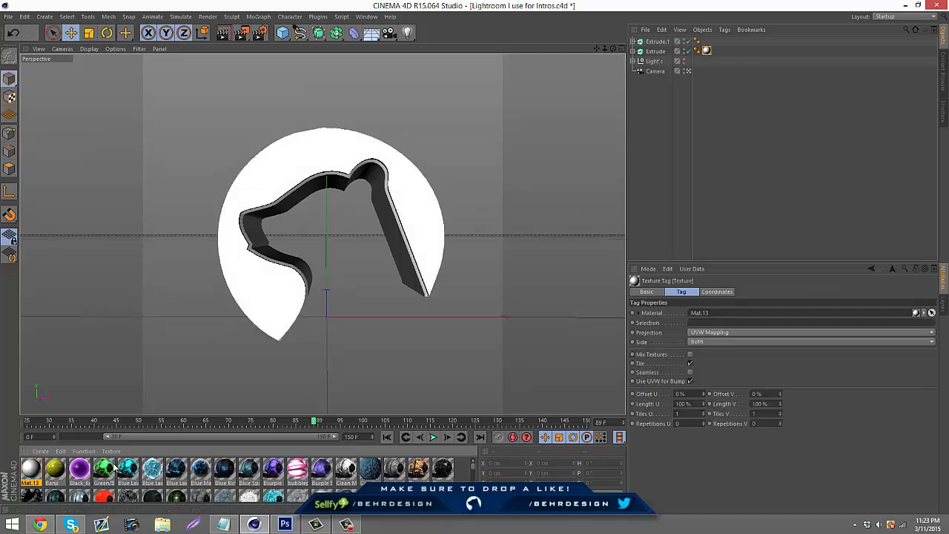
scroll(84, 475, down, 5)
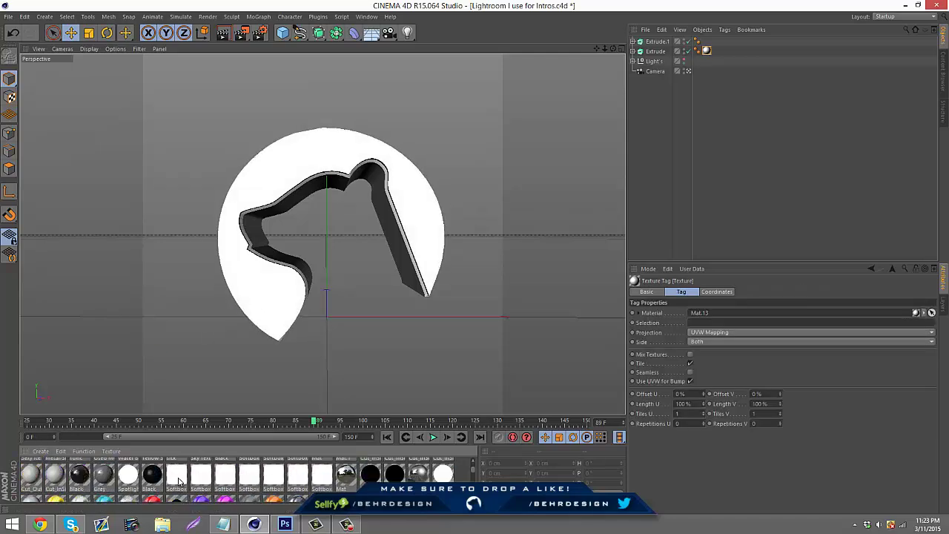
drag(88, 467, 333, 310)
drag(715, 34, 657, 41)
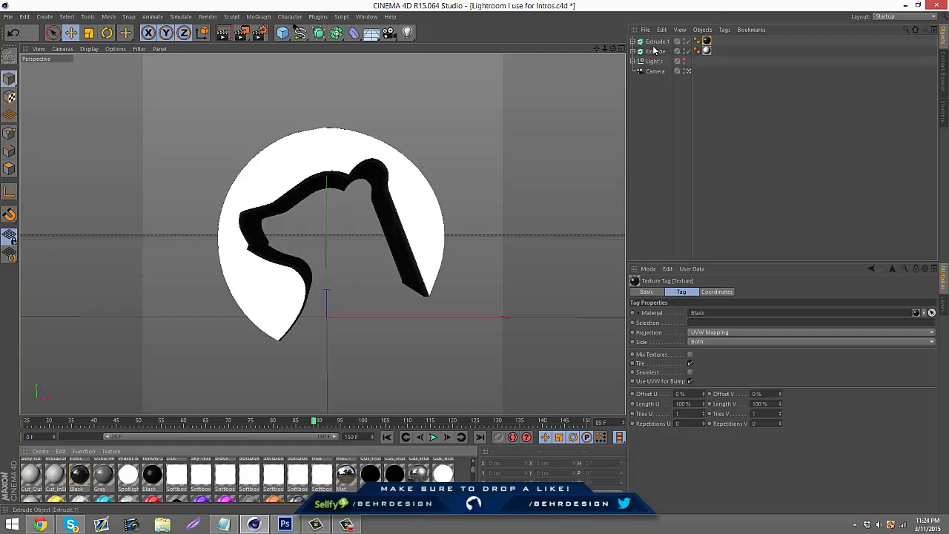
click(226, 35)
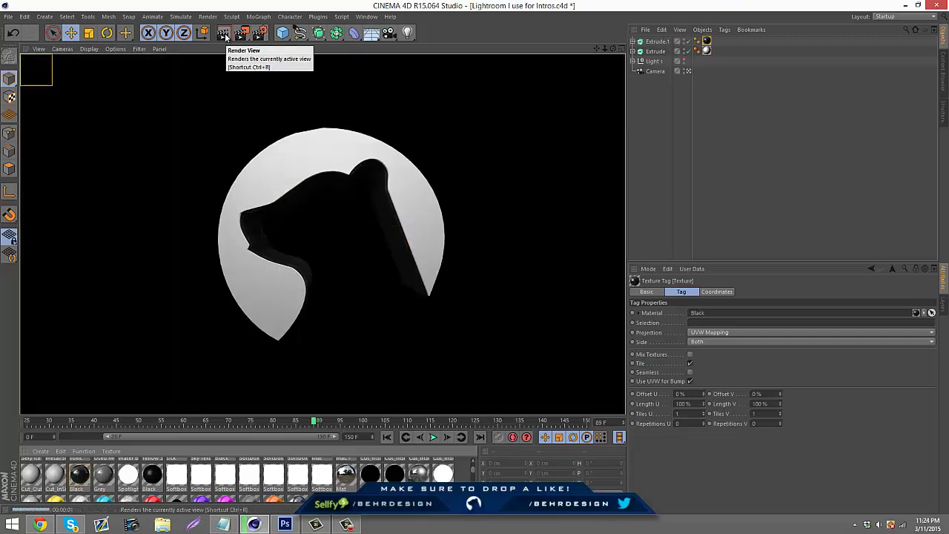
click(721, 181)
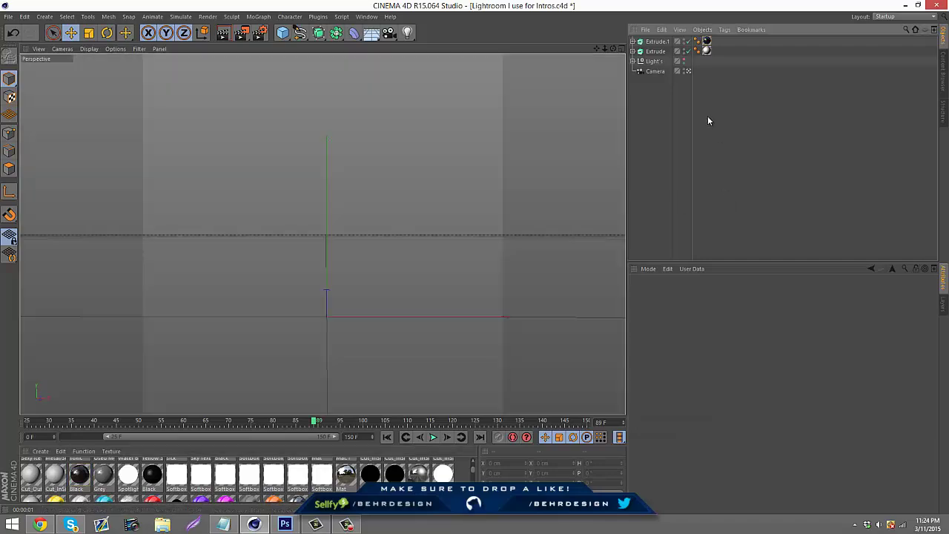
Step: Rotate both logo extrusions together to about 7.5° heading and -12.1° pitch so their dark sides show
click(725, 51)
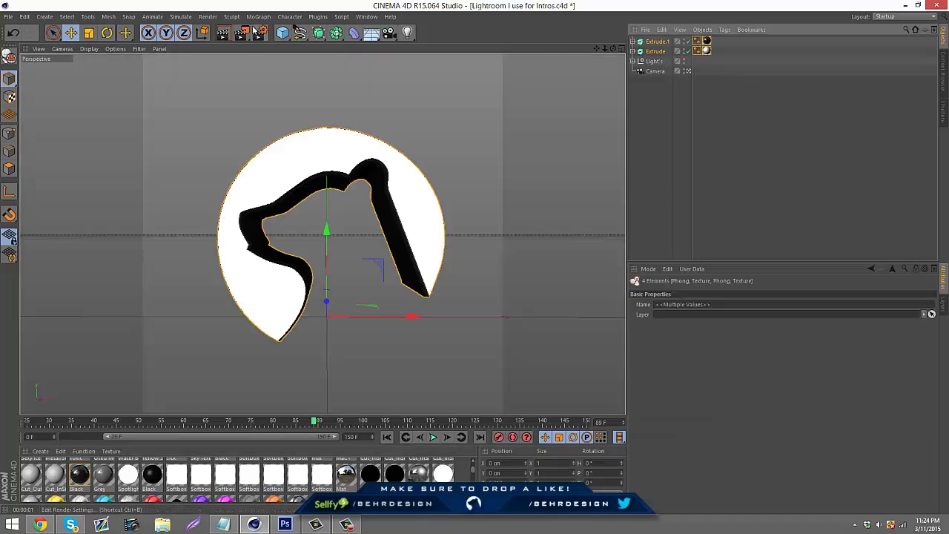
click(108, 33)
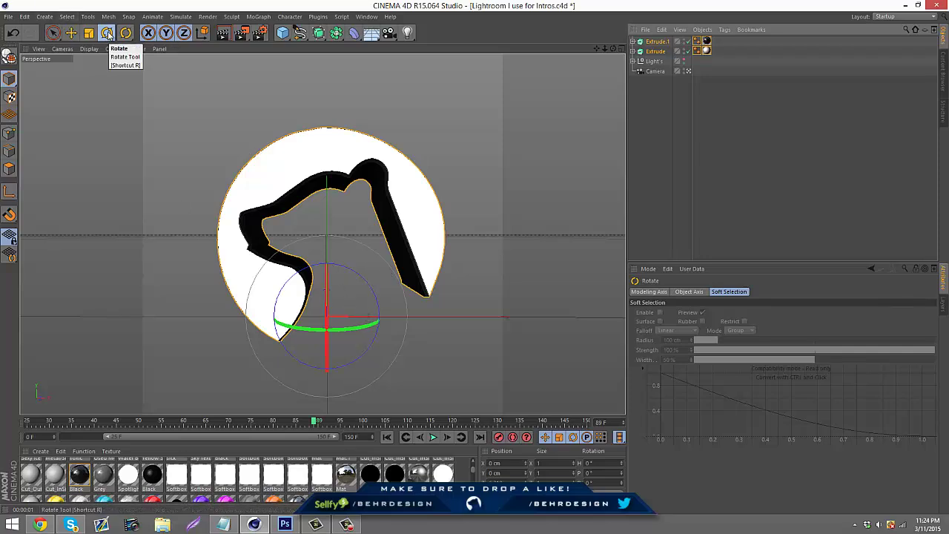
drag(366, 316, 368, 293)
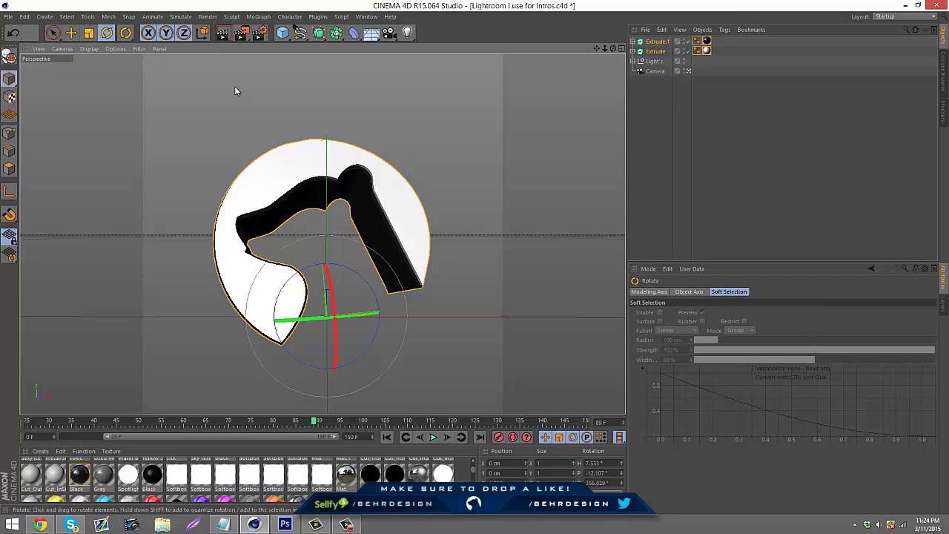
key(ctrl+z)
key(ctrl+z)
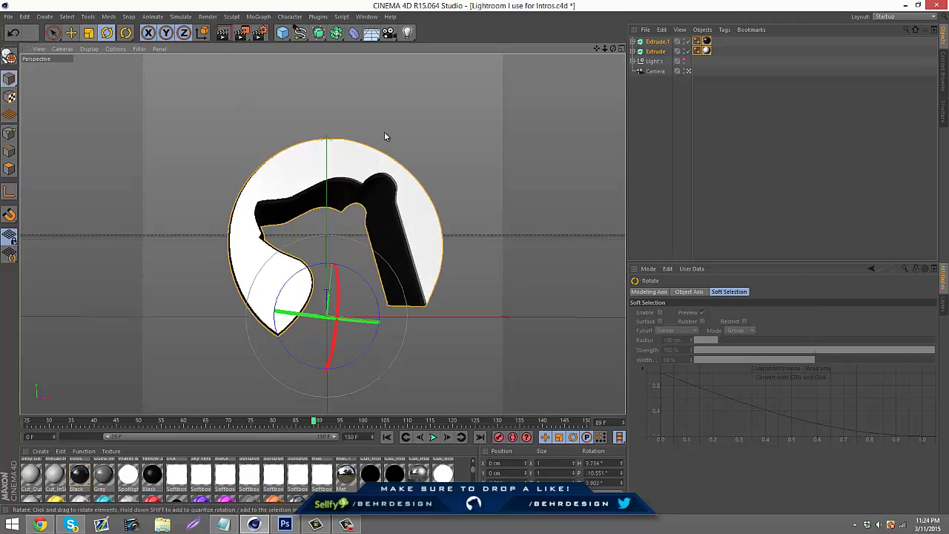
right_click(384, 132)
key(ctrl+z)
Step: Make both logo extrusions appear slightly larger and move them down a little within the render area
click(89, 33)
drag(228, 117, 294, 120)
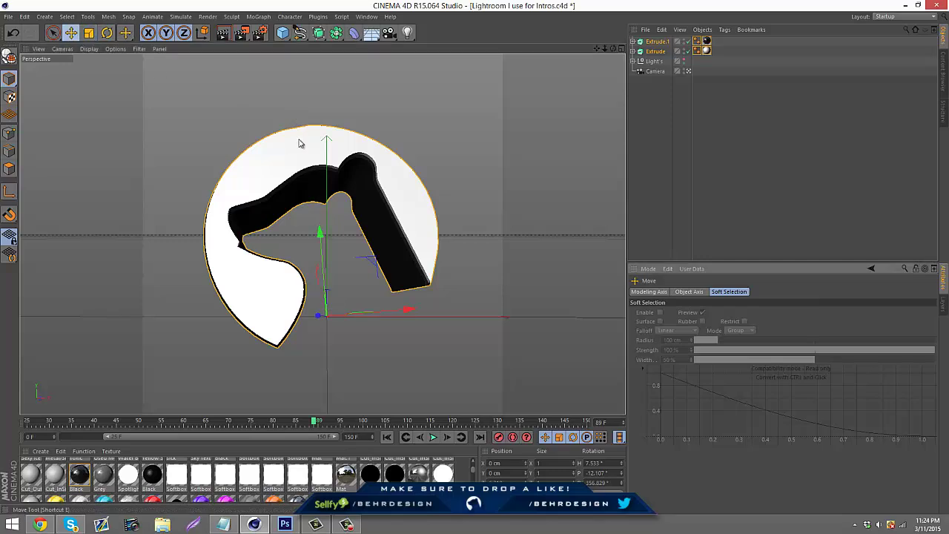
key(e)
drag(324, 238, 325, 243)
click(663, 169)
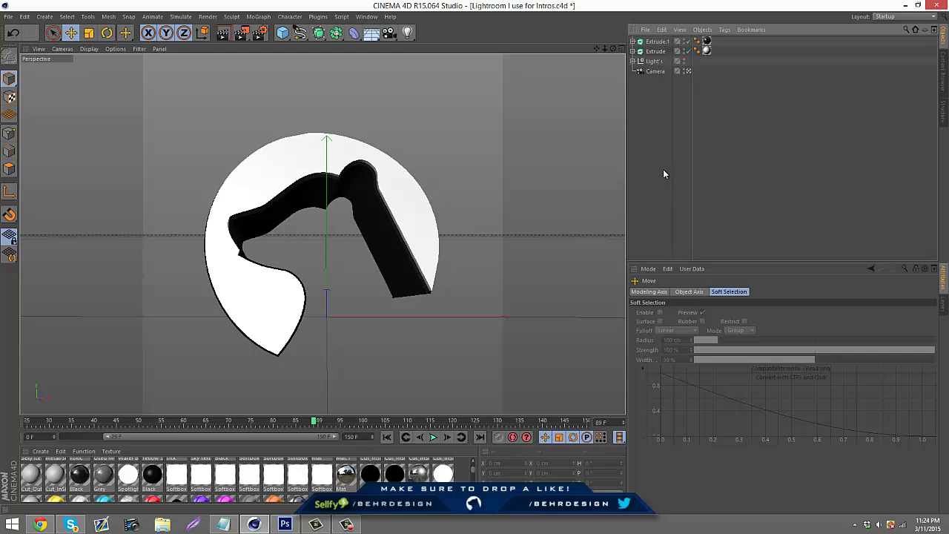
Step: Add a cube and shape it into a thin backdrop behind the logo, about 2977 by 2531 by 49 cm
click(283, 33)
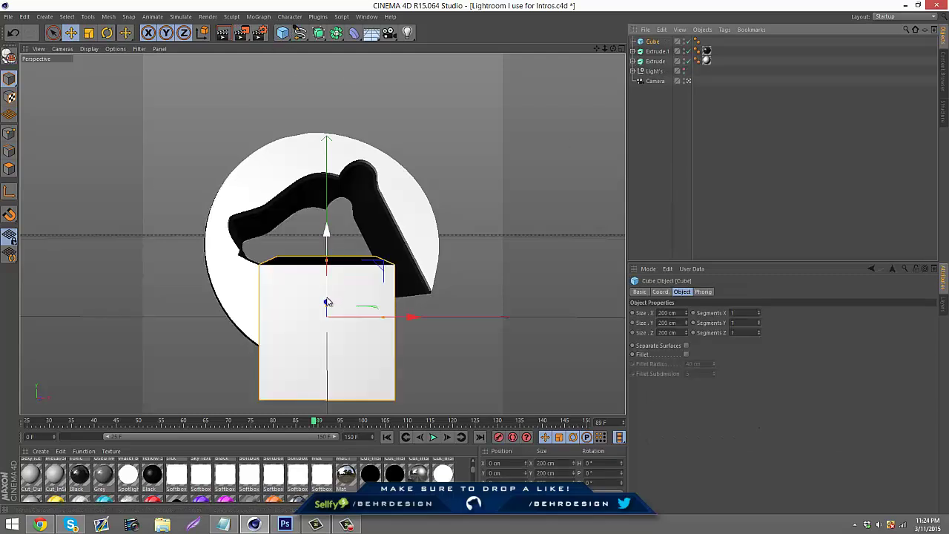
drag(328, 305, 331, 187)
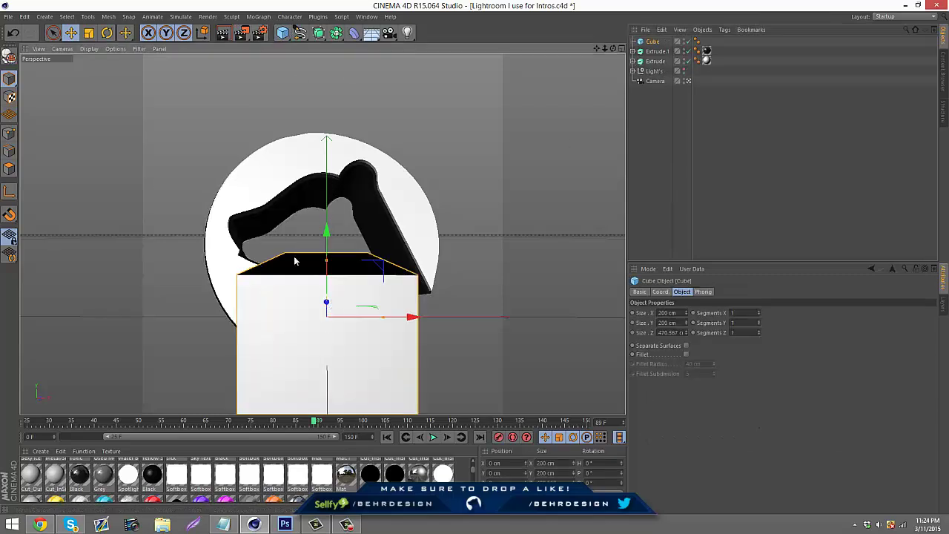
drag(295, 261, 163, 315)
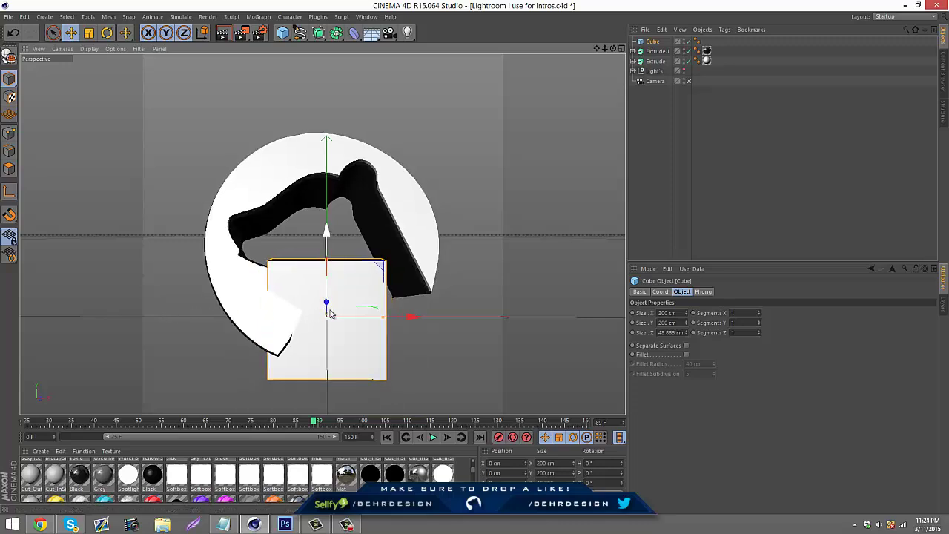
alt+drag(330, 313, 275, 294)
drag(310, 248, 312, 3)
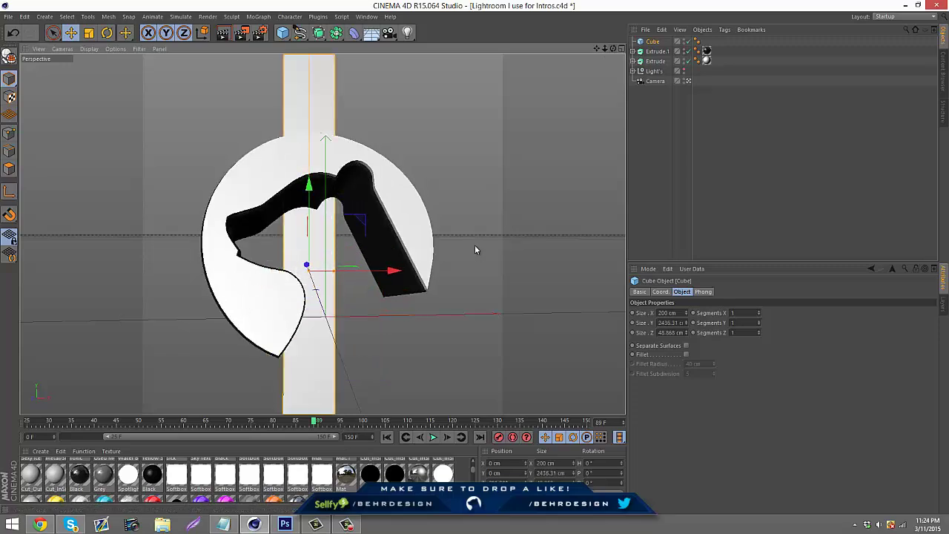
drag(335, 271, 695, 305)
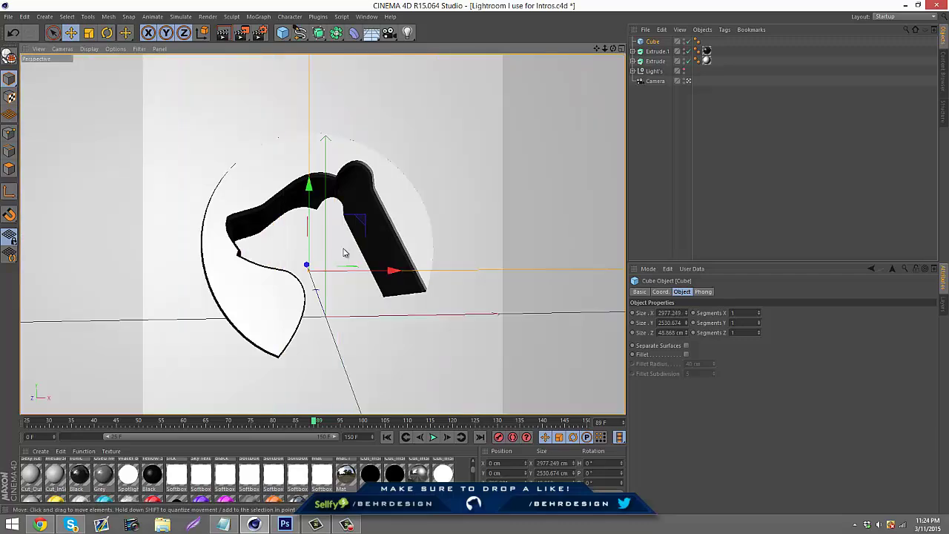
drag(612, 49, 477, 260)
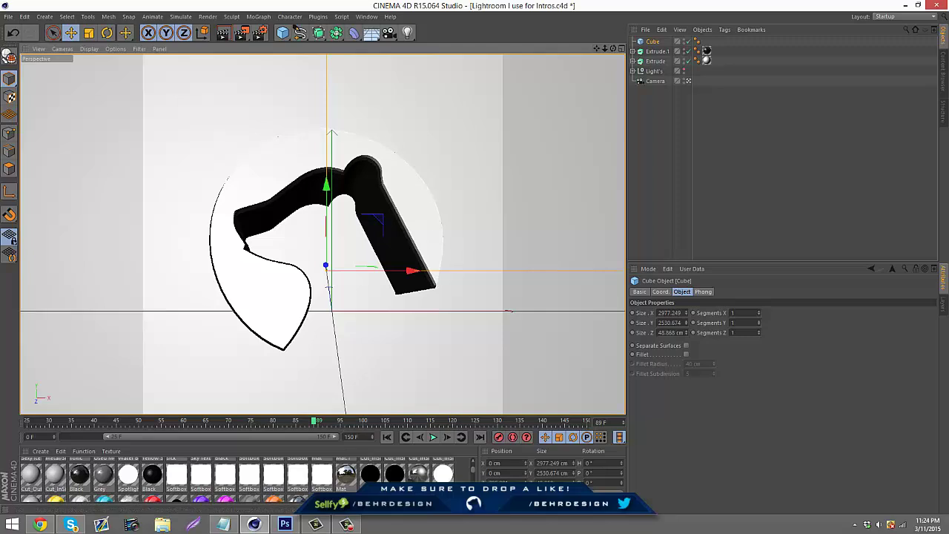
Step: Apply the reflective Mat material to the backdrop cube and preview the render
drag(351, 473, 654, 42)
click(651, 100)
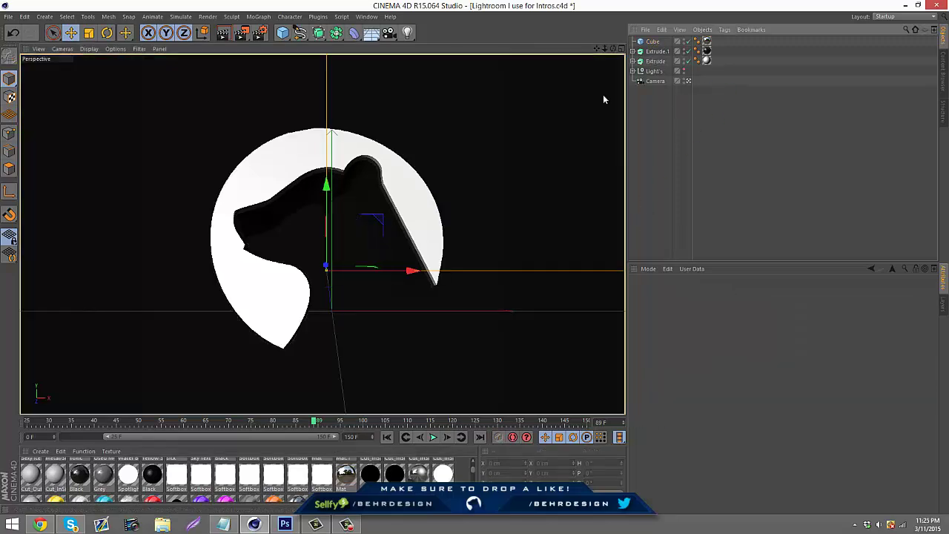
click(223, 33)
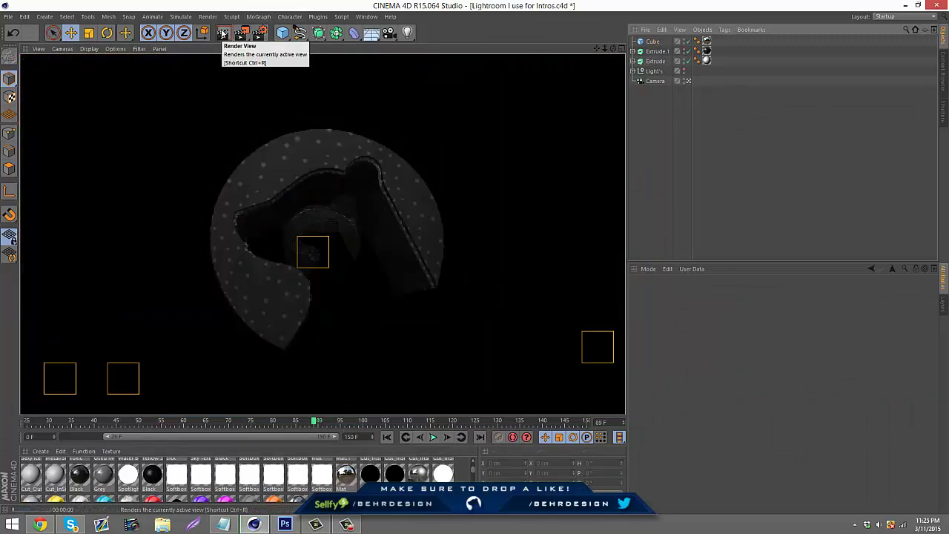
click(753, 247)
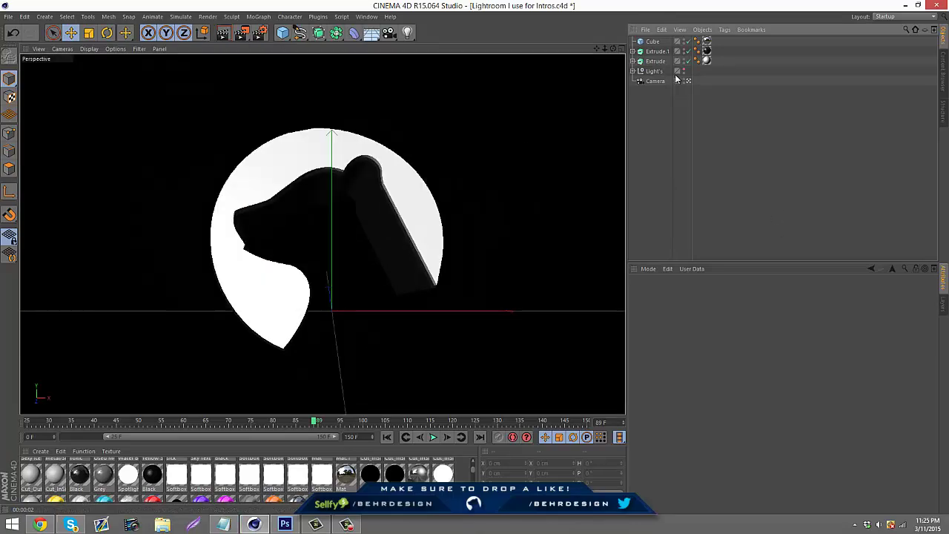
Step: Replace the backdrop cube's material with the dark Mat.9 material and preview the render
click(706, 42)
click(661, 30)
click(671, 97)
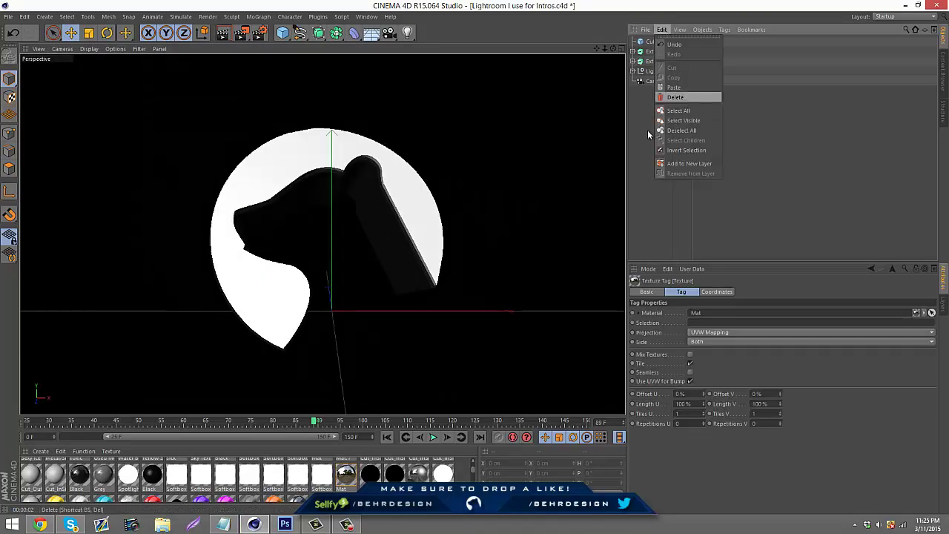
scroll(181, 484, down, 3)
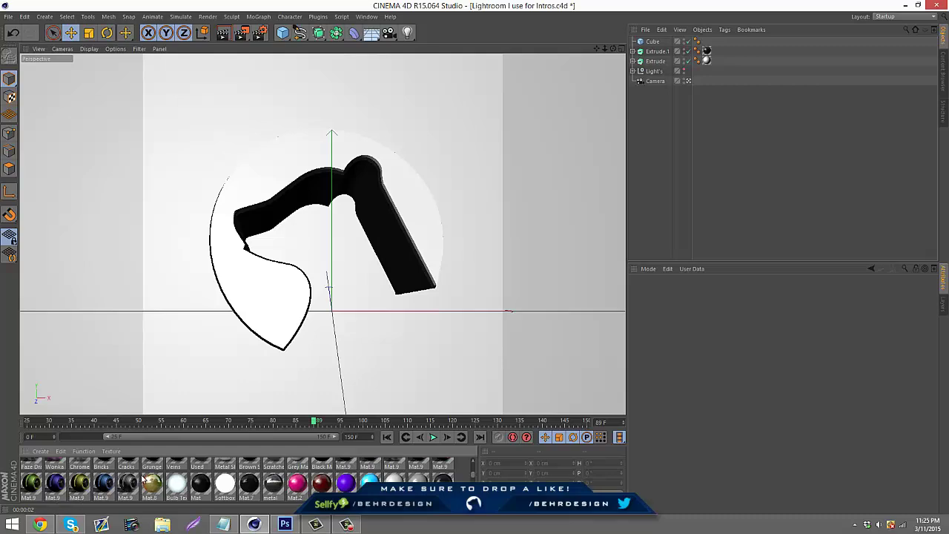
drag(143, 482, 258, 349)
click(224, 32)
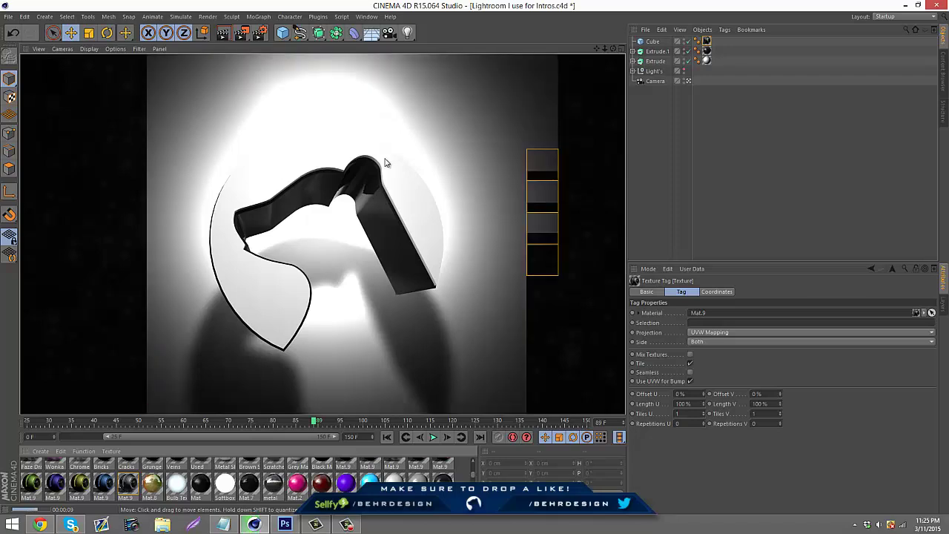
click(683, 123)
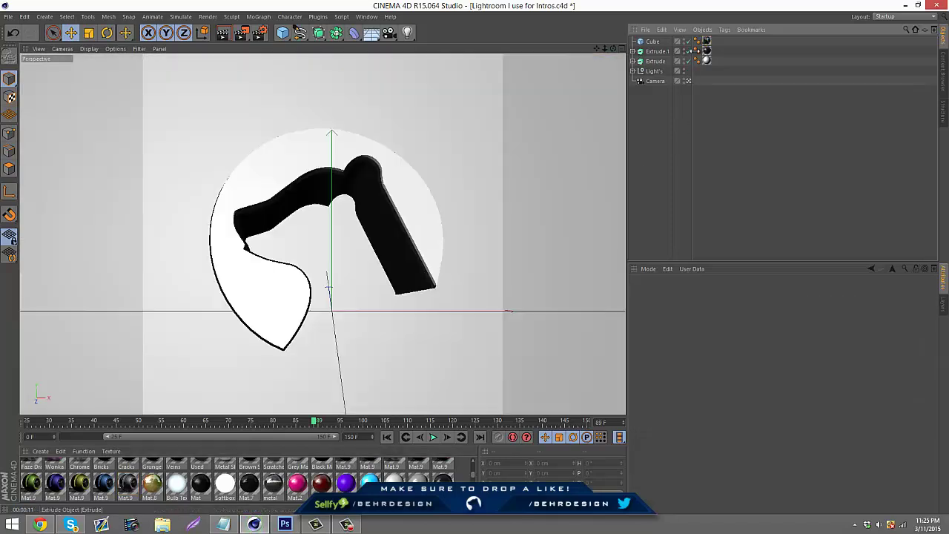
Step: Check the Black material's reflection settings and delete the backdrop cube
click(707, 50)
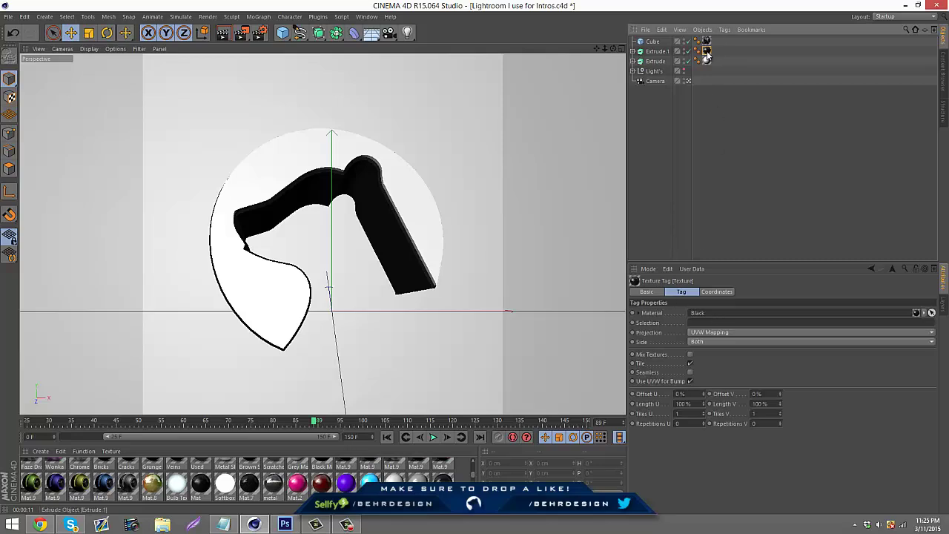
double_click(714, 312)
click(715, 292)
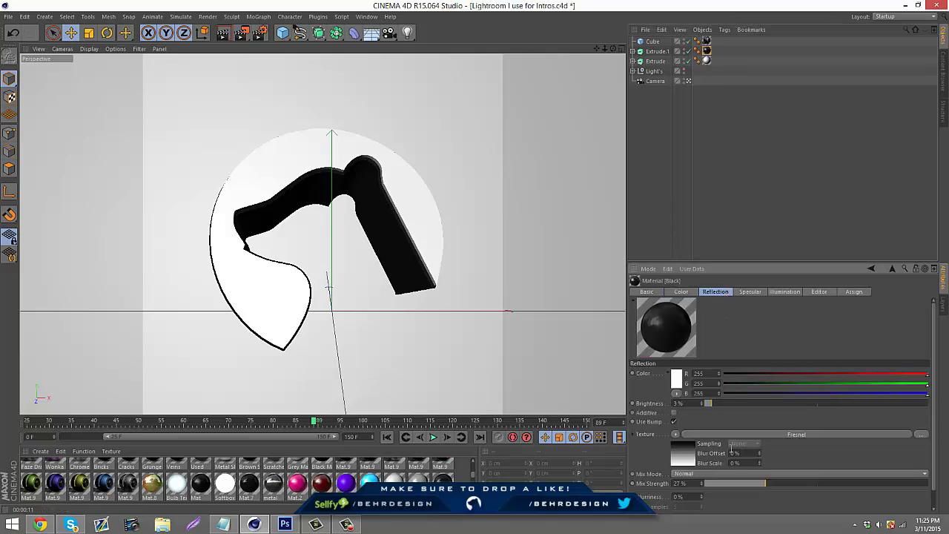
click(650, 41)
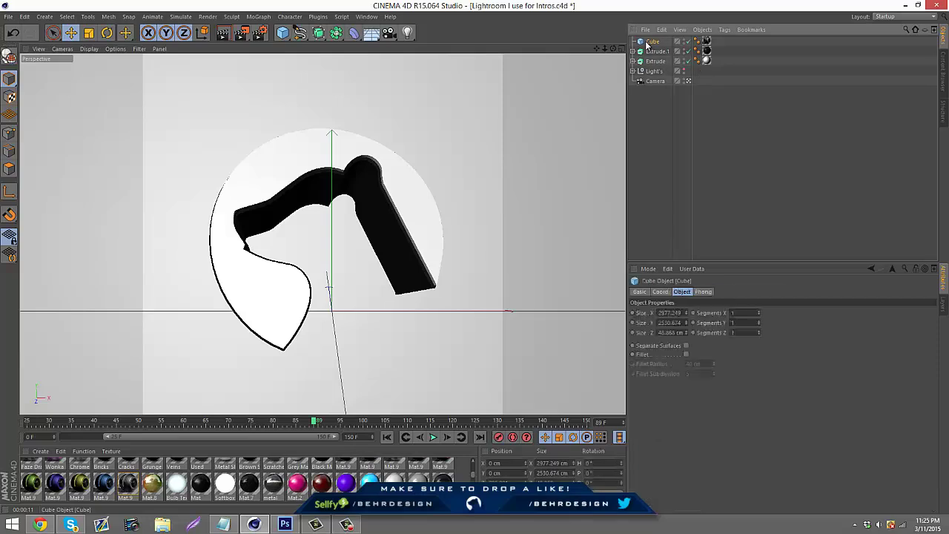
key(Delete)
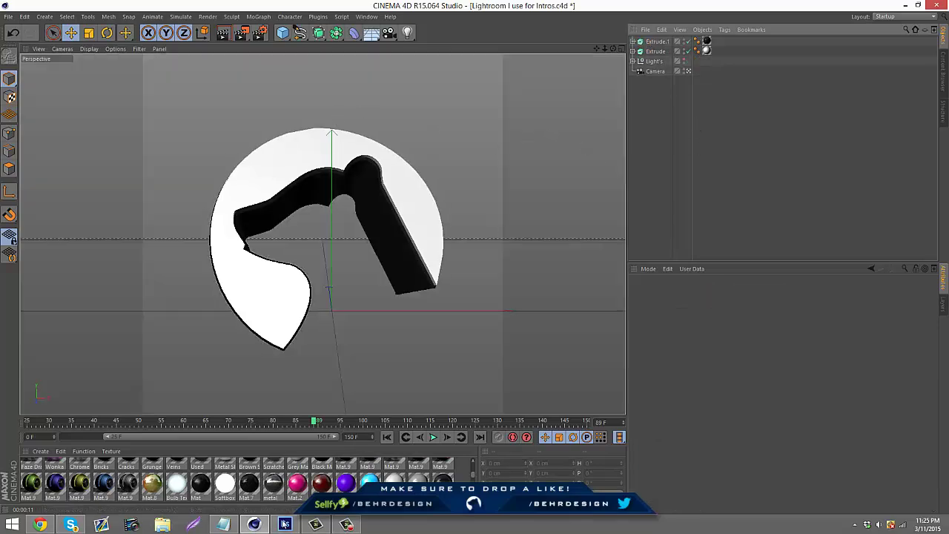
click(284, 525)
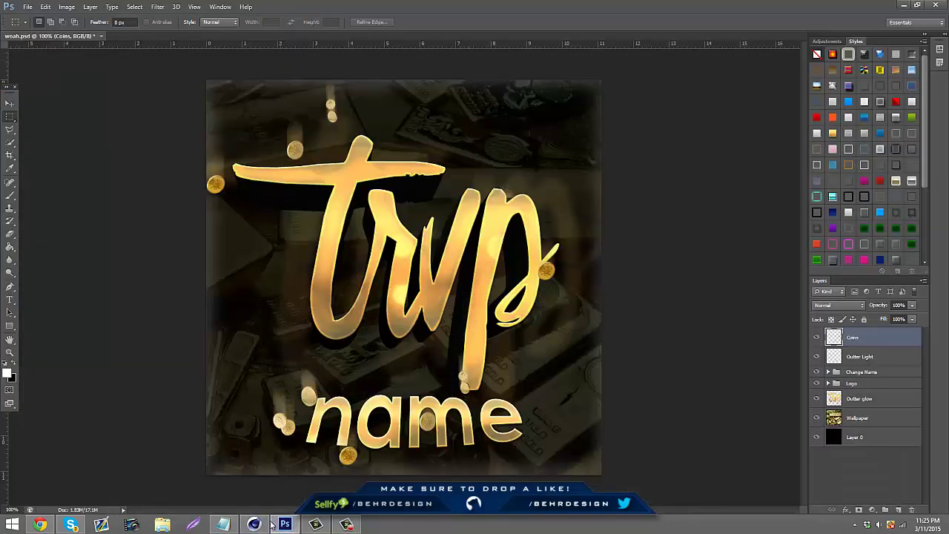
click(273, 525)
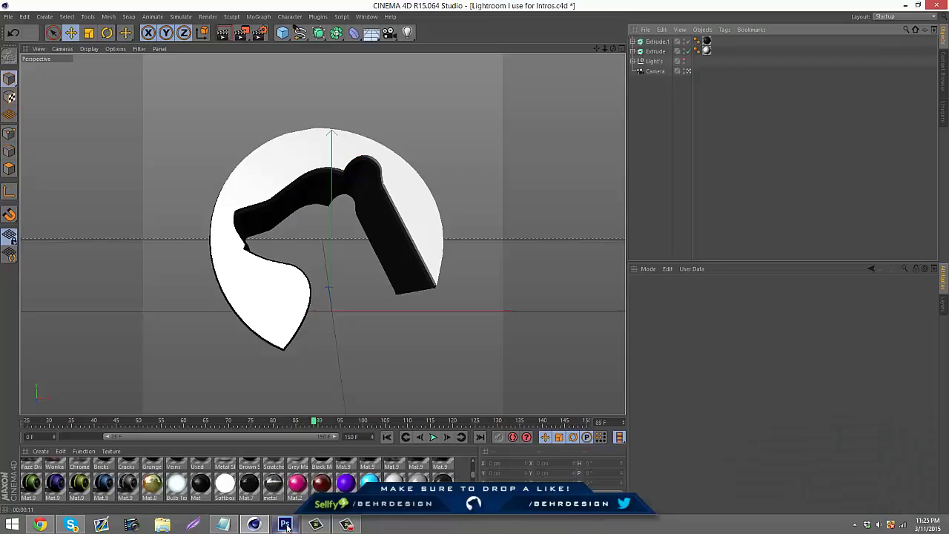
Step: Set the render to save as a file named 1S on the Desktop
click(259, 32)
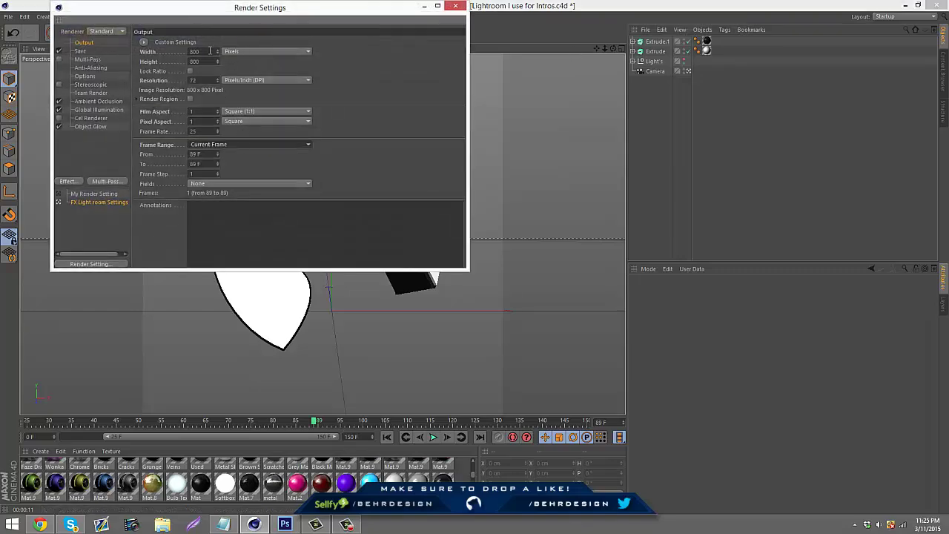
click(80, 50)
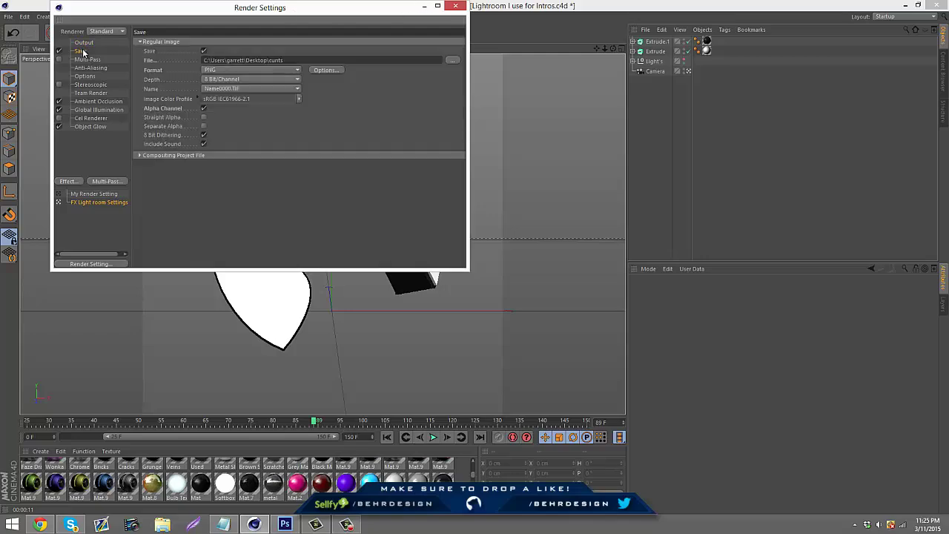
click(452, 59)
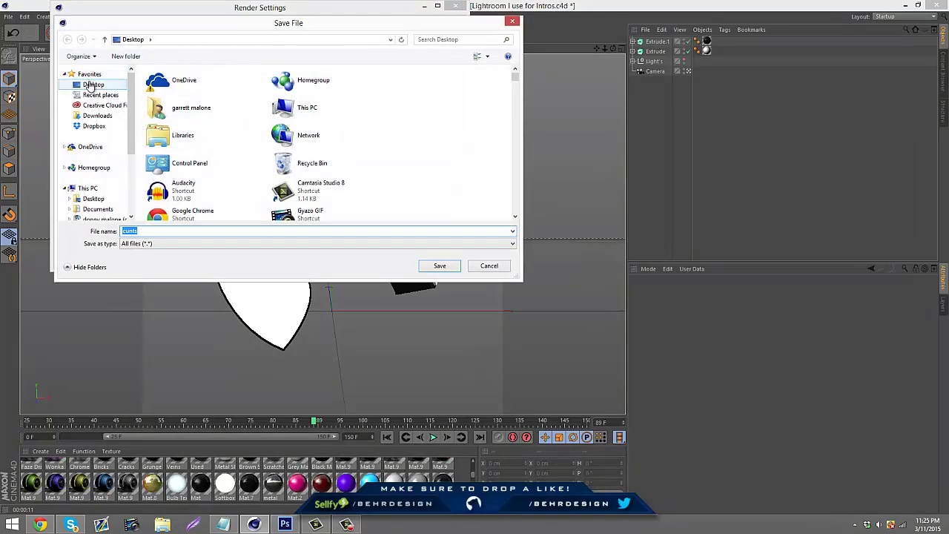
click(166, 230)
text(15)
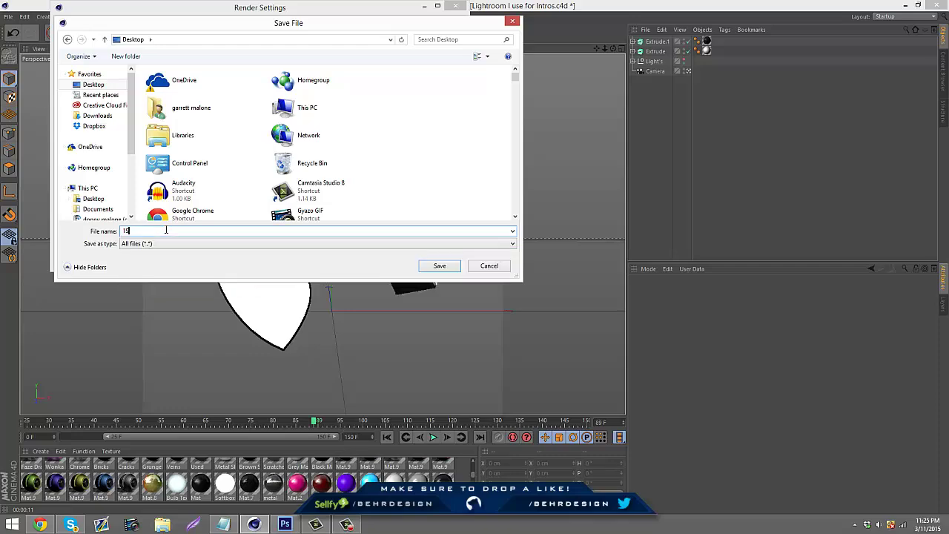
key(Return)
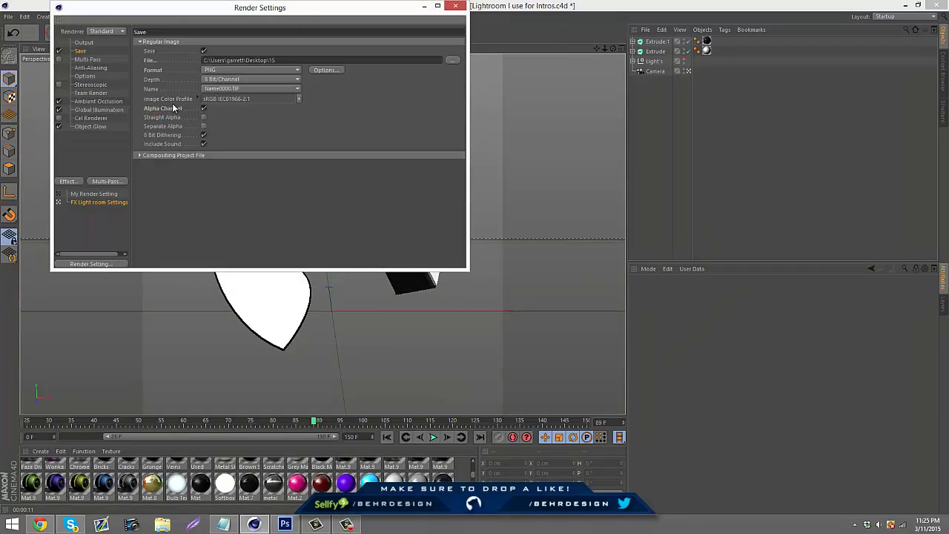
click(456, 6)
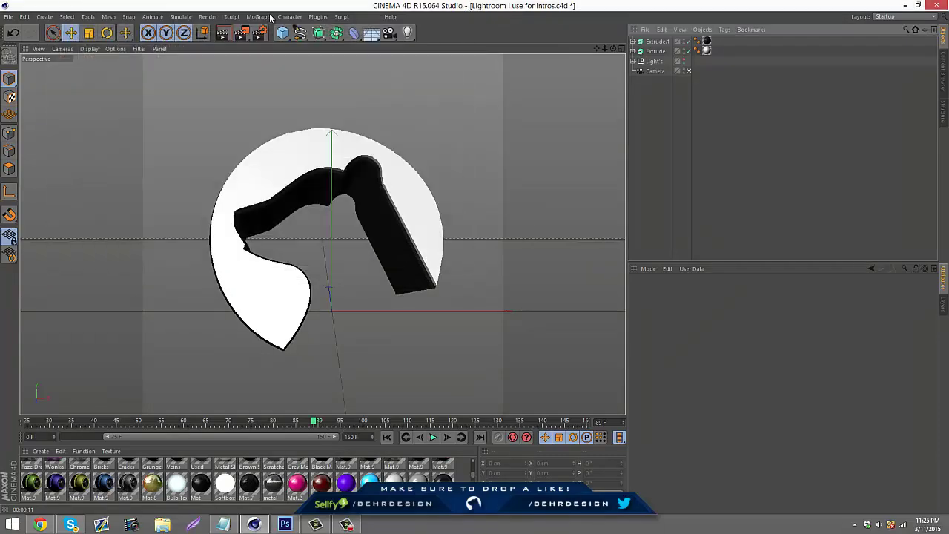
Step: Render the complete logo to the Picture Viewer and inspect the whole image
click(243, 34)
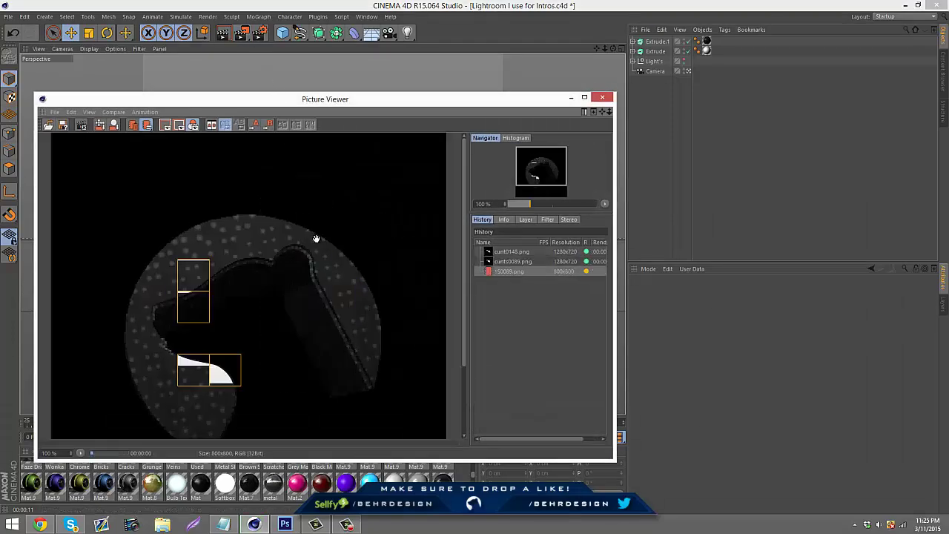
click(71, 525)
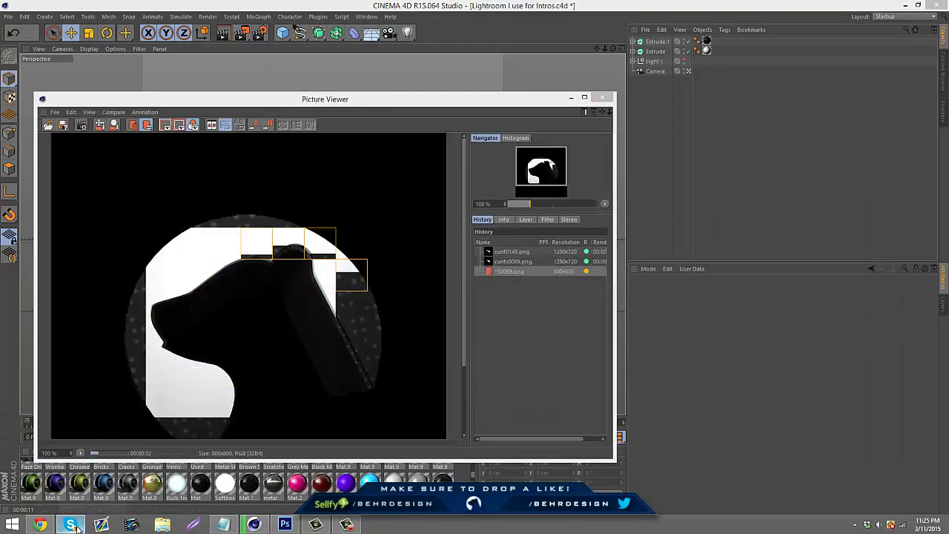
click(72, 524)
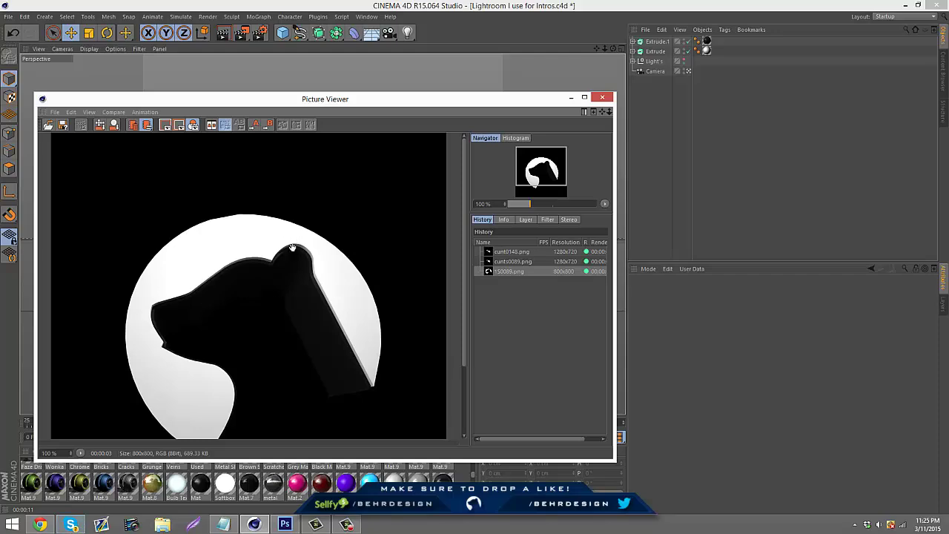
drag(293, 247, 546, 125)
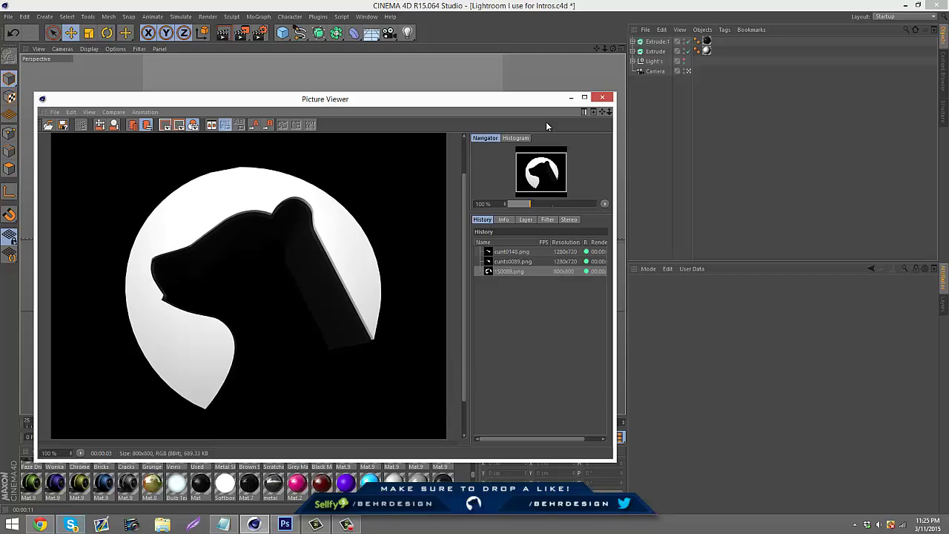
click(601, 101)
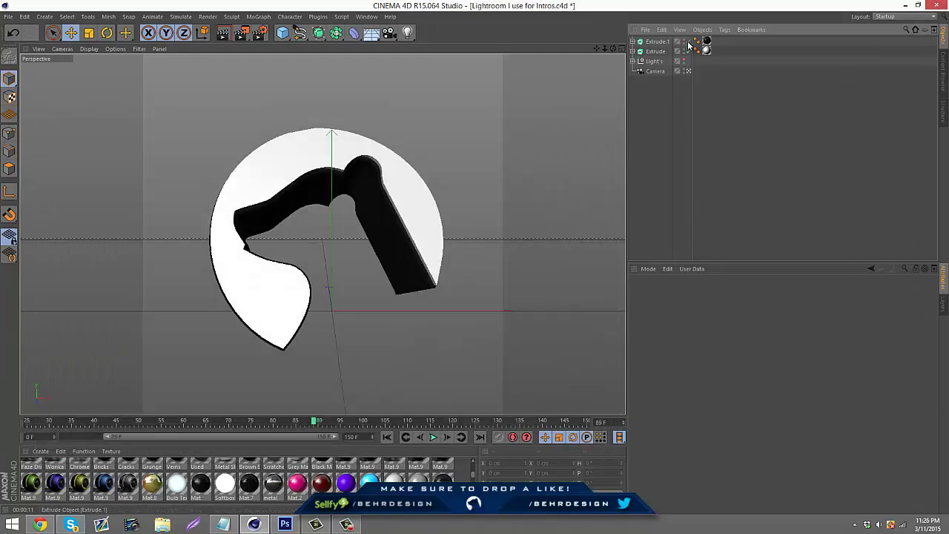
Step: With Extrude.1 disabled and the output file named 1SS, render the white extrusion alone to the Picture Viewer
click(259, 32)
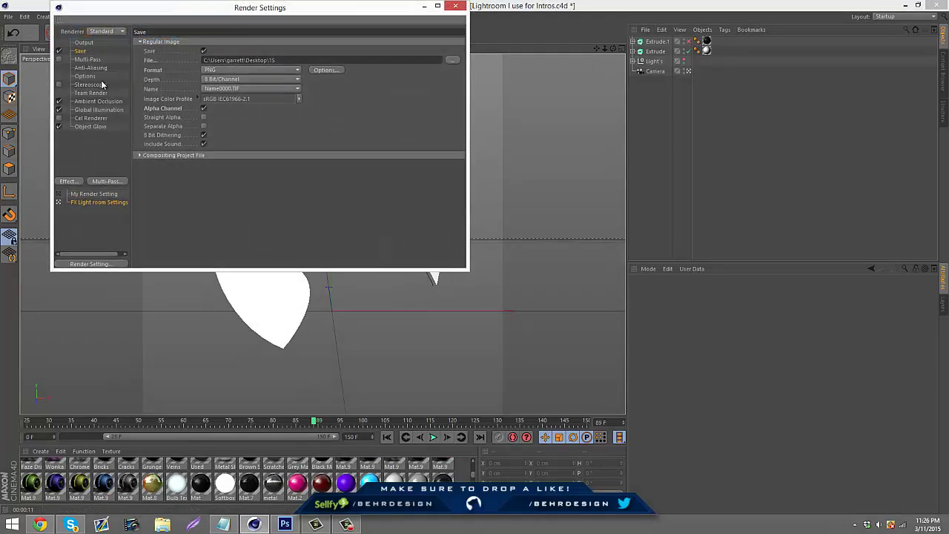
click(457, 7)
click(243, 33)
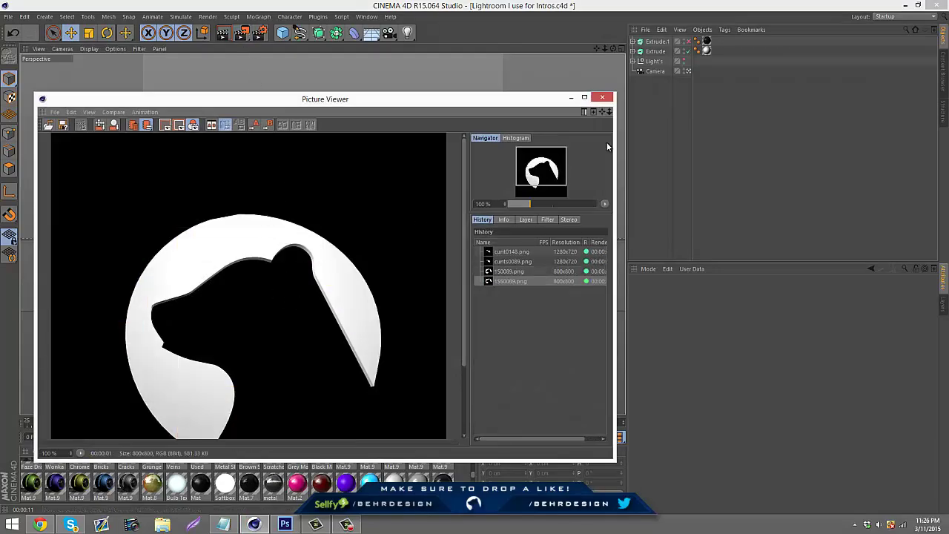
click(600, 97)
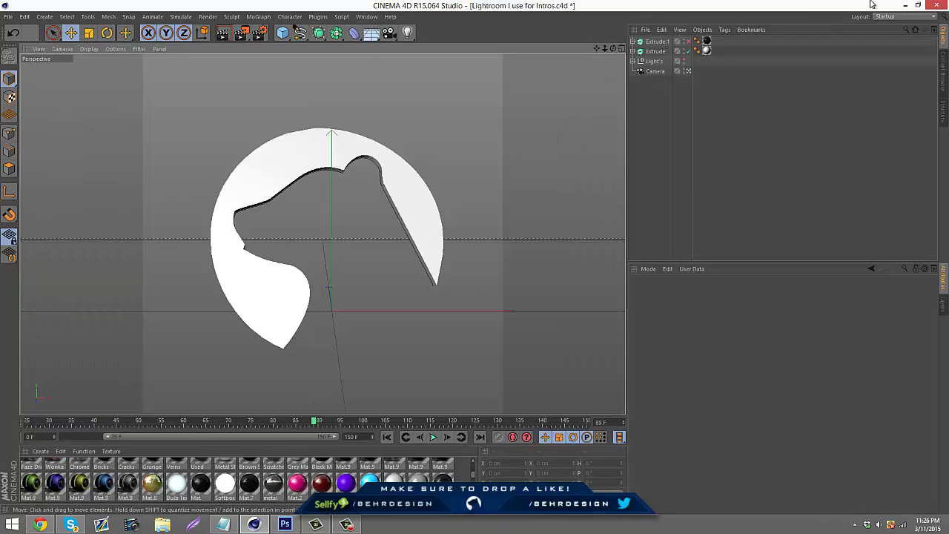
Step: Locate the two renders on the desktop, switch to Photoshop and open 1S0089.png
click(904, 5)
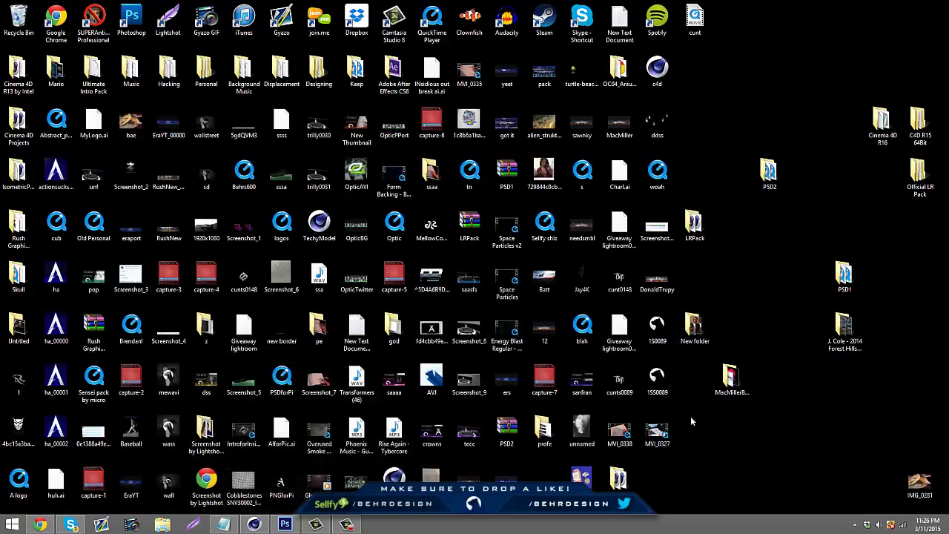
drag(678, 390, 667, 326)
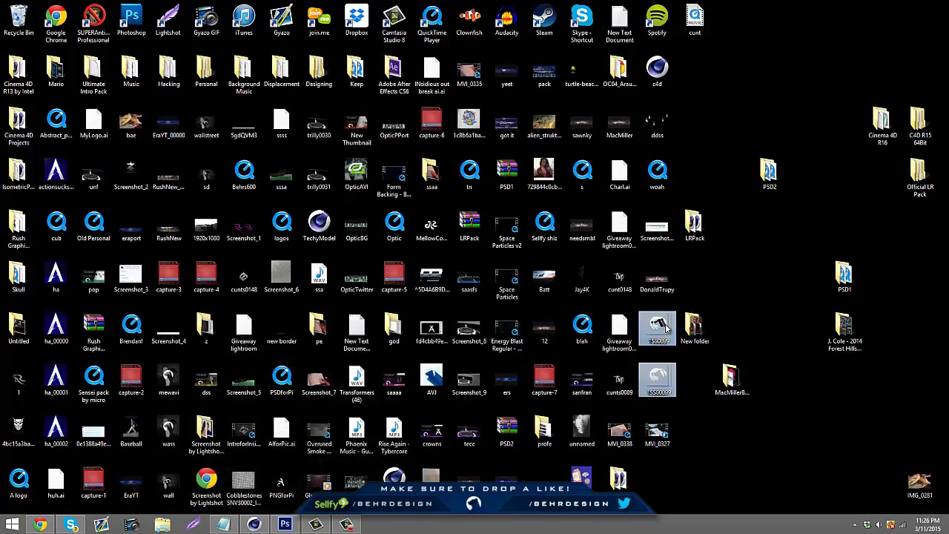
click(285, 524)
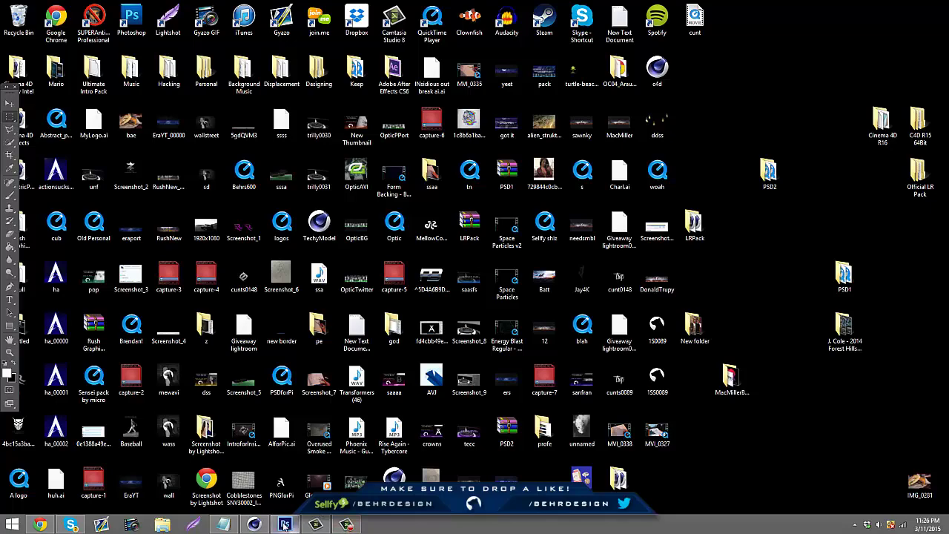
click(27, 6)
click(33, 26)
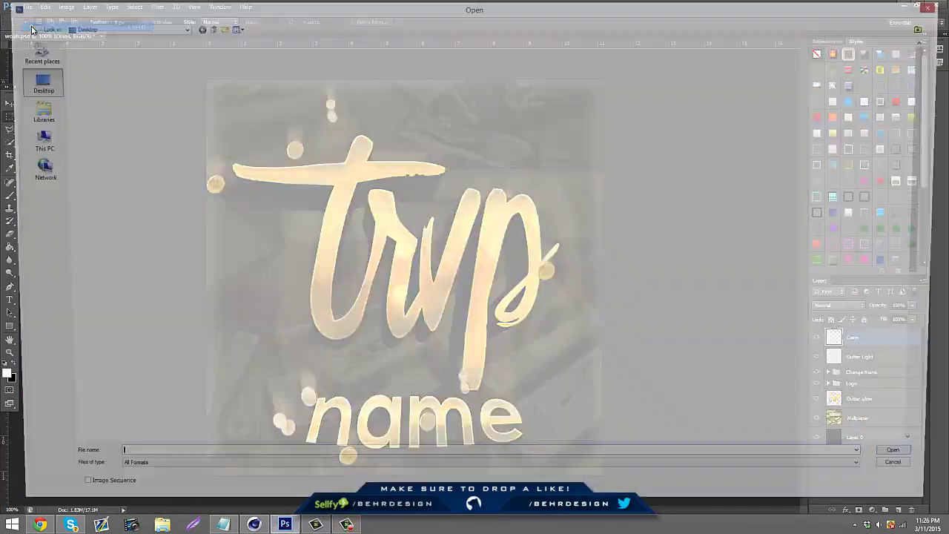
text(1S)
click(866, 474)
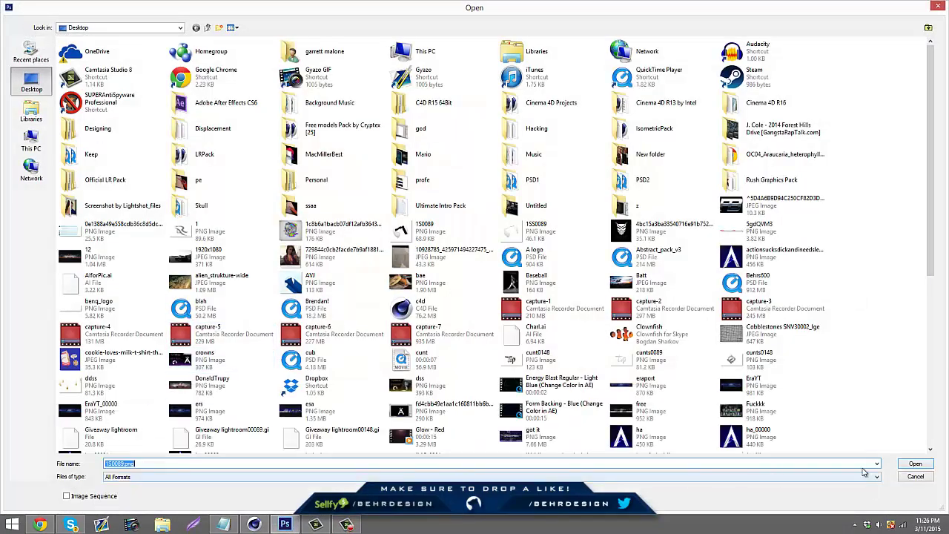
click(907, 465)
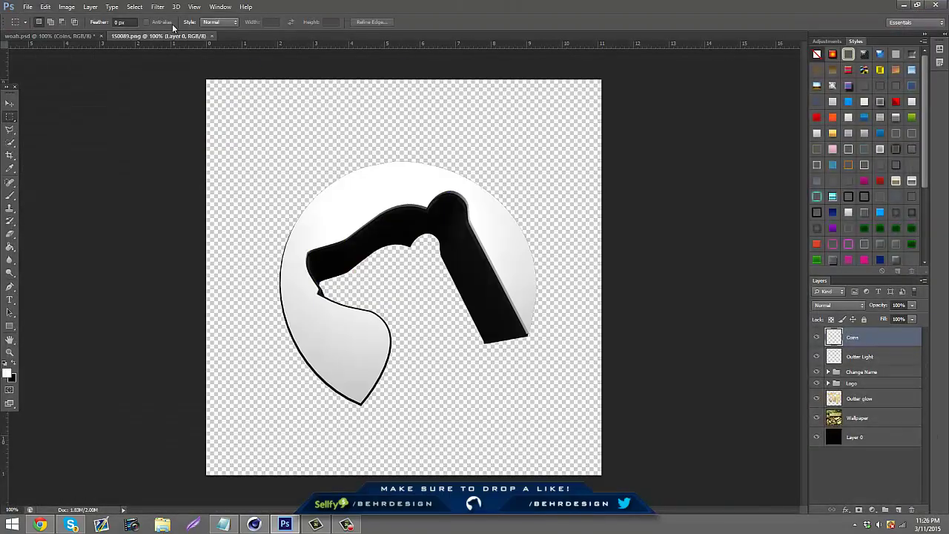
Step: Open the white-only render 1SS0089.png from the Desktop
click(32, 7)
click(33, 26)
text(1s)
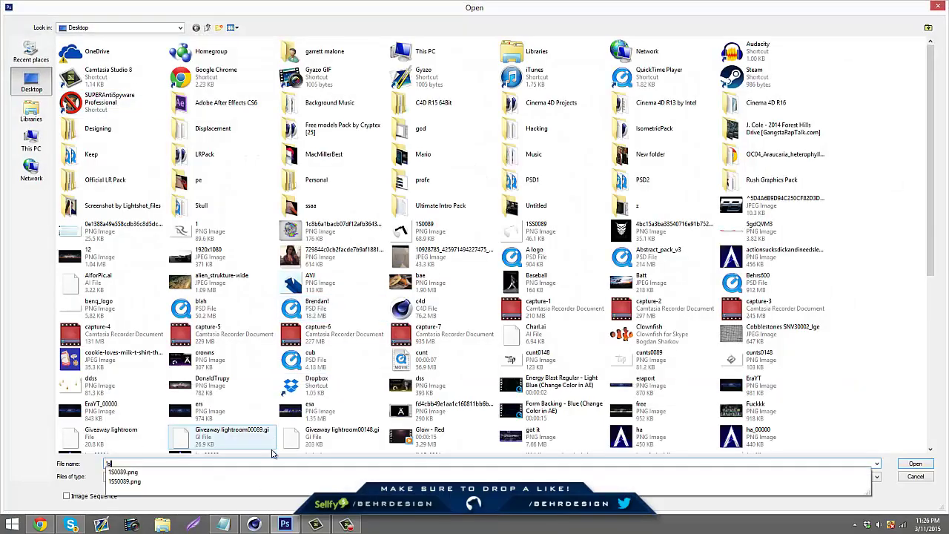
click(261, 481)
click(932, 465)
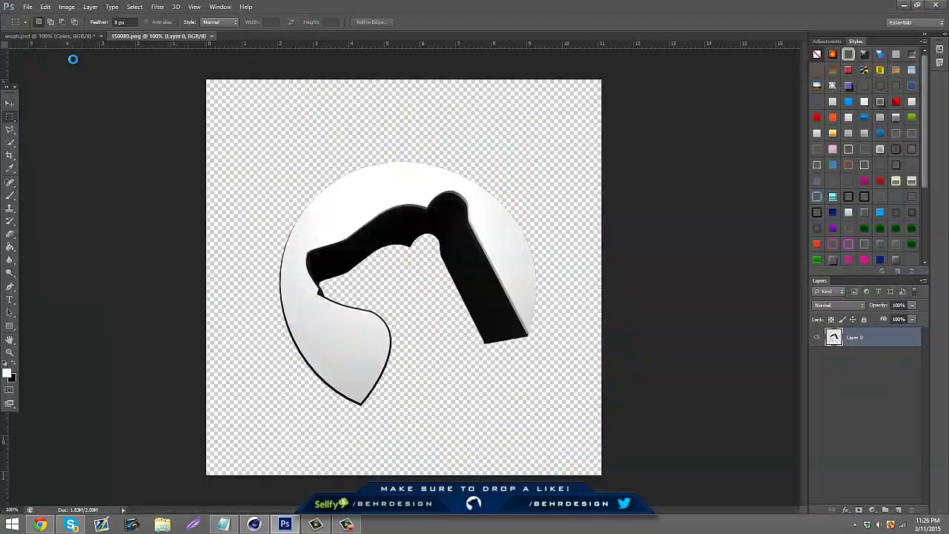
Step: Copy the white-only render over the logo in the 1S0089.png document, compare its visibility, and select both layers
click(9, 104)
drag(170, 155, 307, 224)
click(817, 337)
click(814, 338)
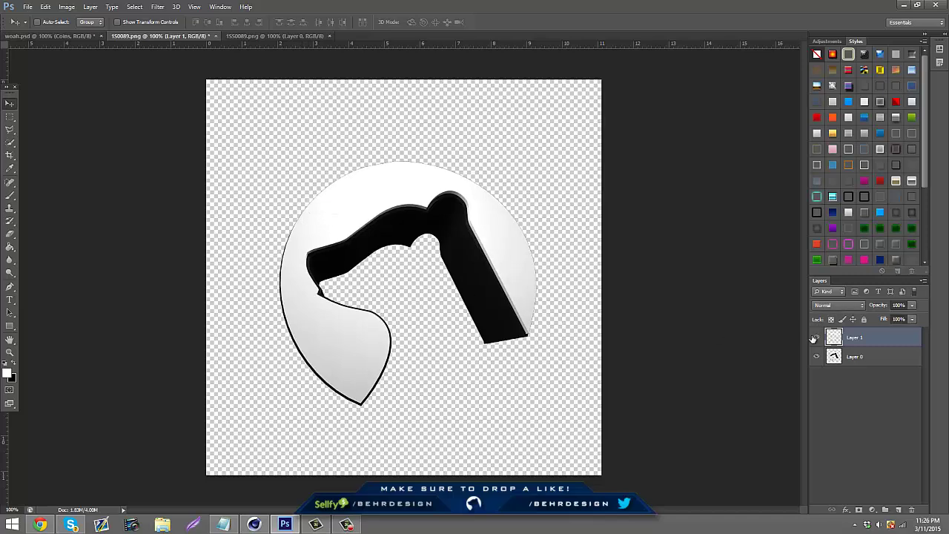
click(815, 338)
click(815, 338)
shift+click(892, 359)
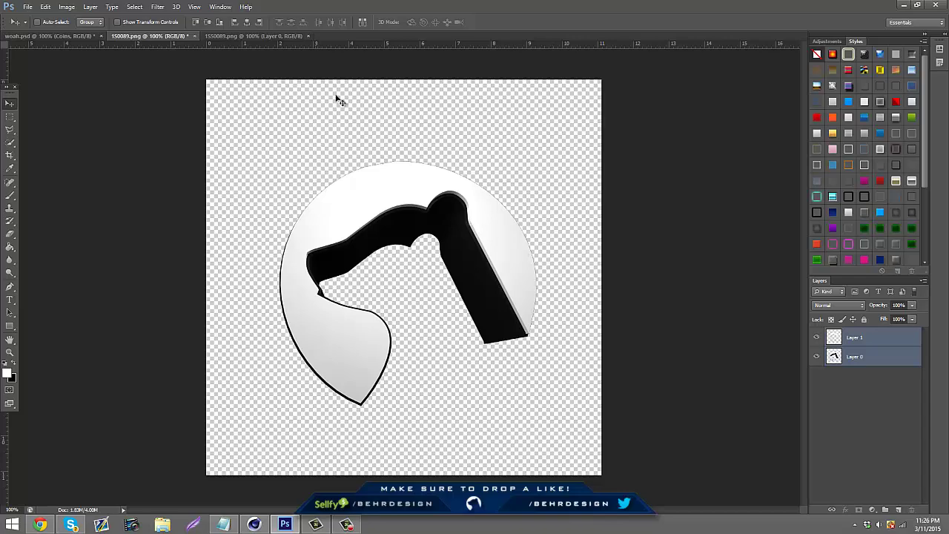
Step: Create a new document 800 pixels wide and 800 pixels high
click(28, 7)
click(33, 16)
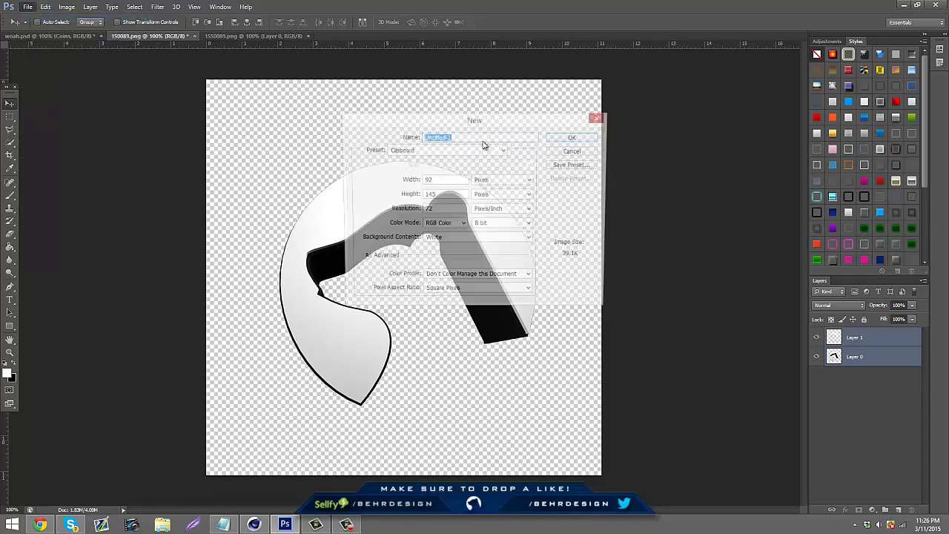
double_click(448, 181)
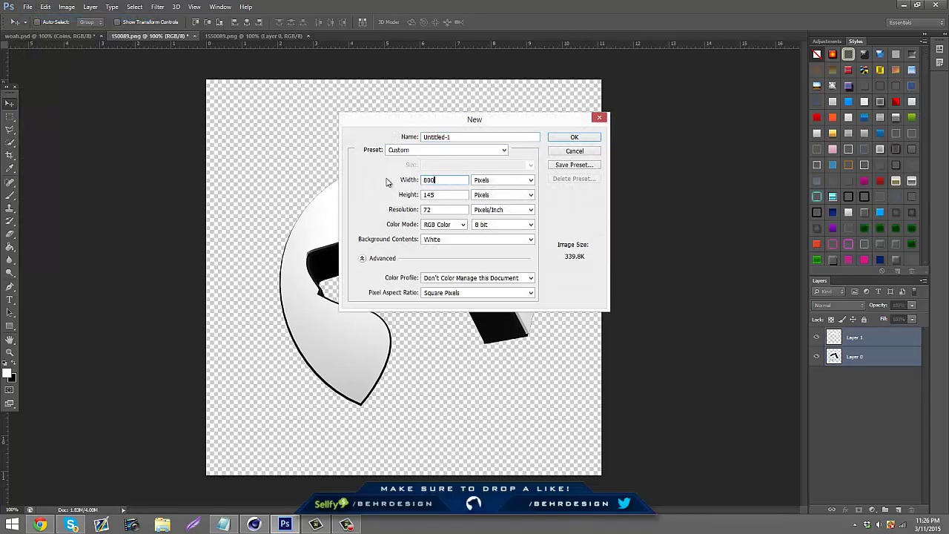
key(Tab)
text(800)
key(Return)
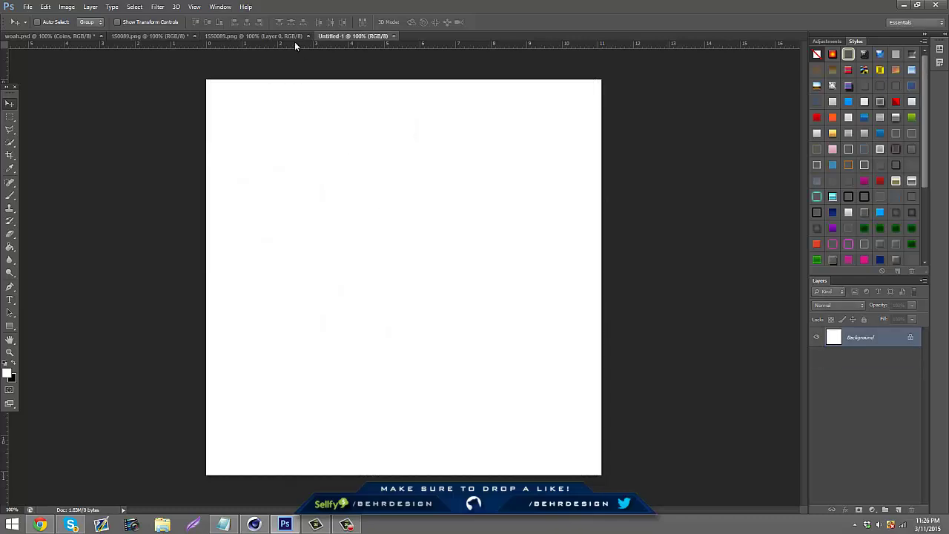
Step: Copy both logo layers from the 1S0089.png document into the new document and position them slightly above its centre
click(275, 37)
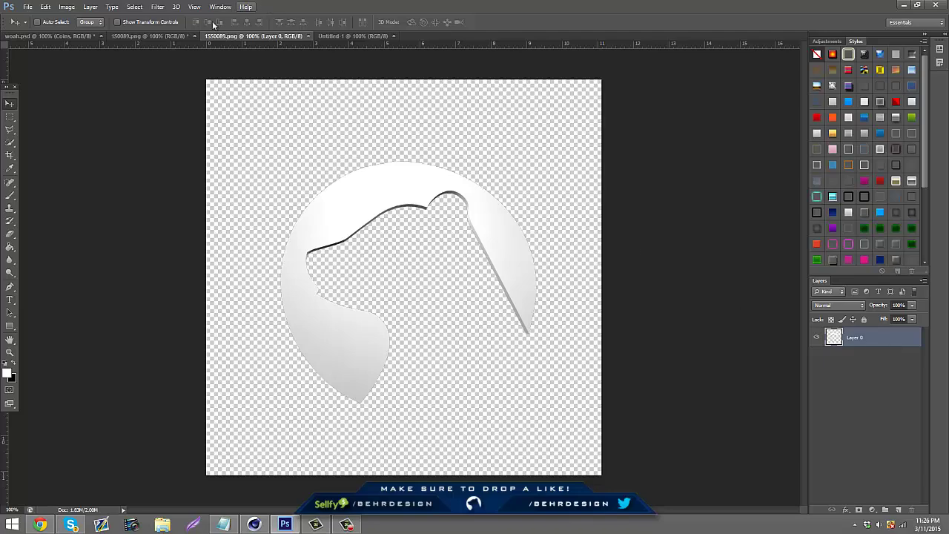
click(156, 36)
drag(378, 233, 402, 220)
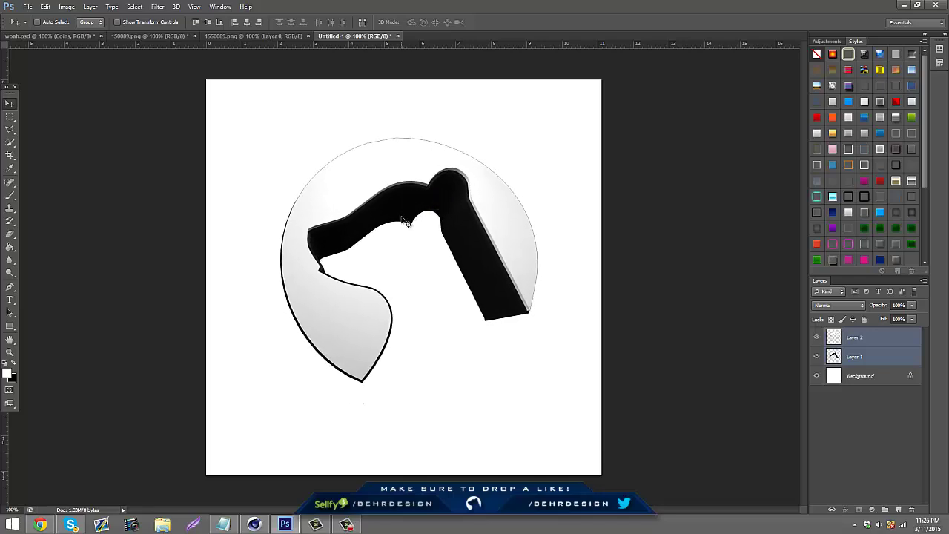
Step: Convert the Background into the regular layer Layer 0 and invert its white fill to black
double_click(899, 377)
click(563, 167)
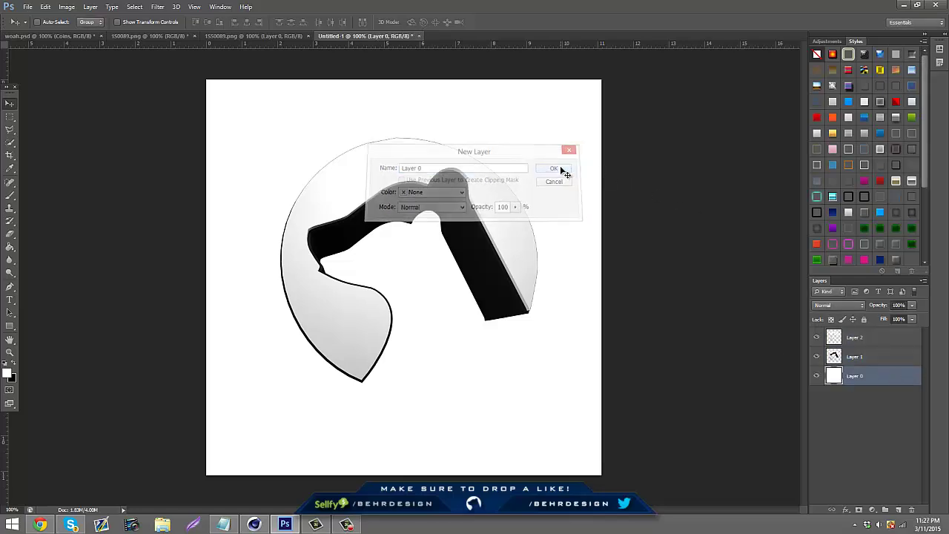
key(ctrl+i)
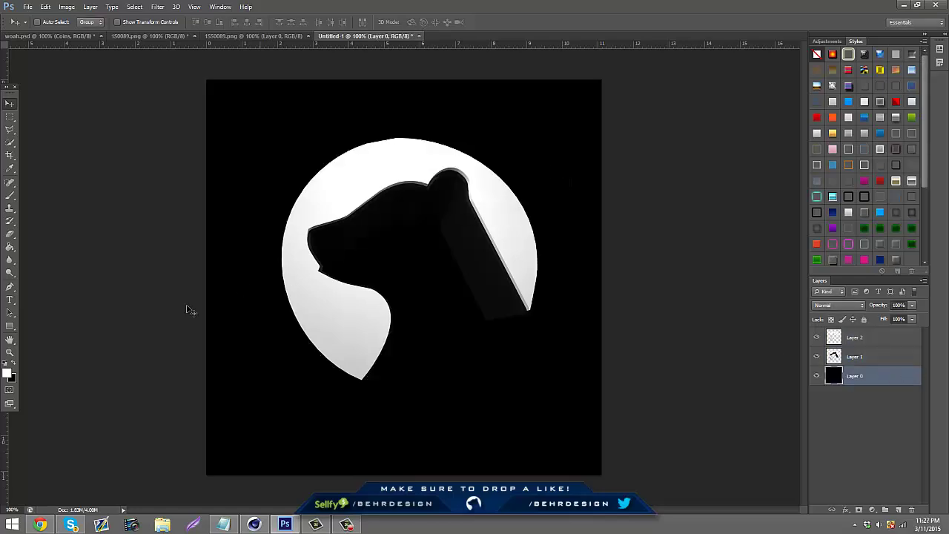
Step: Switch to Chrome and search Google for "Black and white" in a new tab
click(50, 527)
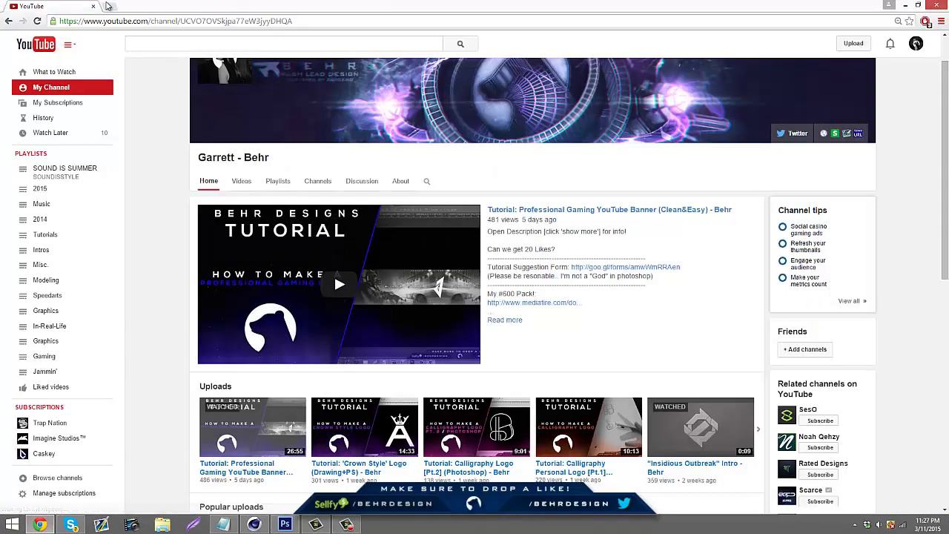
click(107, 6)
text(Black and whir)
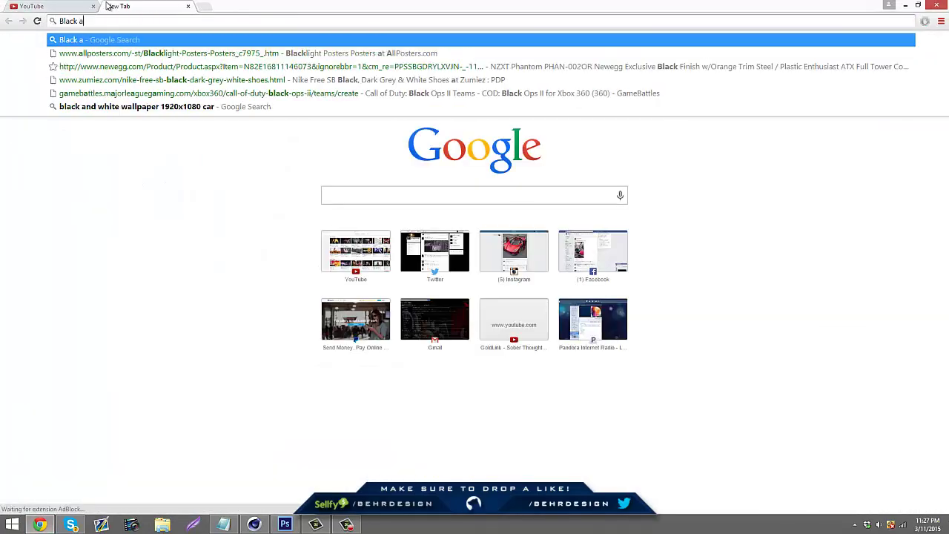
key(BackSpace)
key(BackSpace)
text(te)
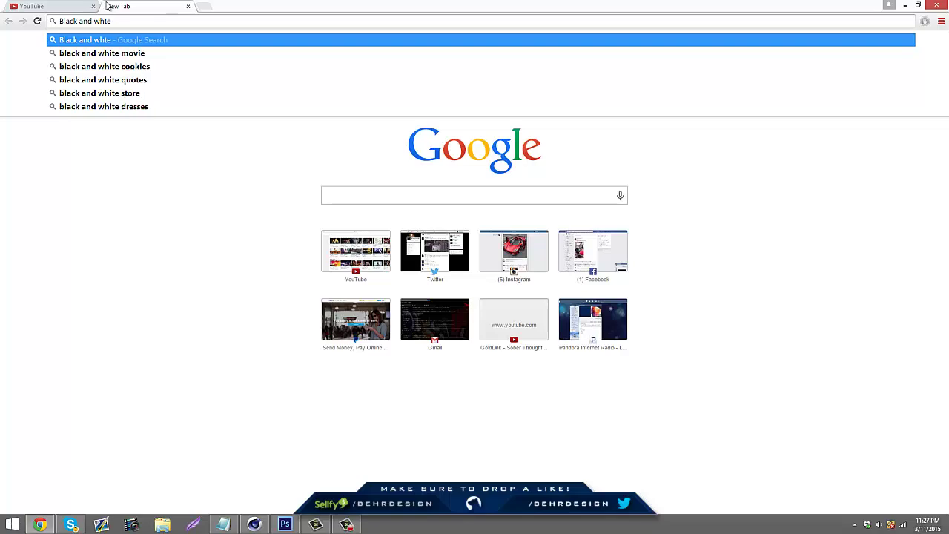
key(BackSpace)
key(BackSpace)
text(ite)
key(Return)
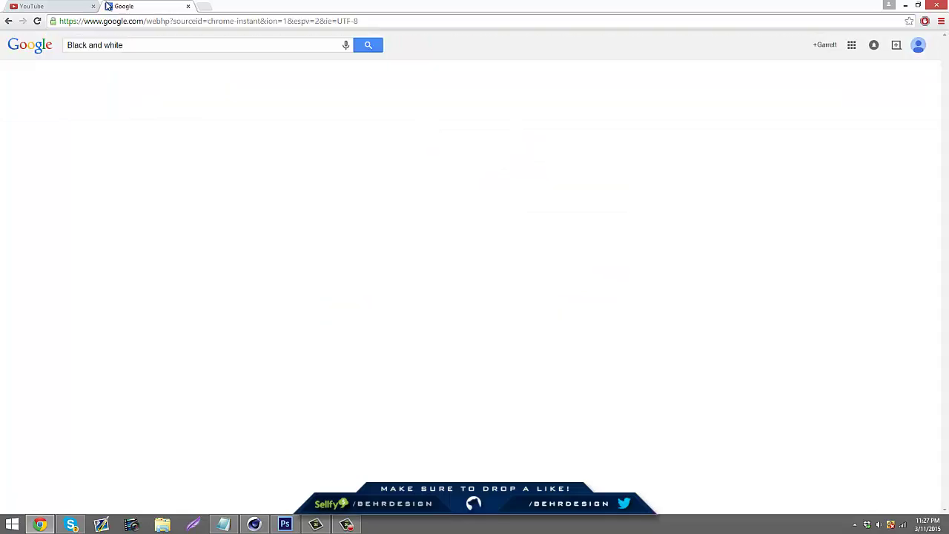
Step: Show the image results for the search and preview the old car photograph
click(104, 73)
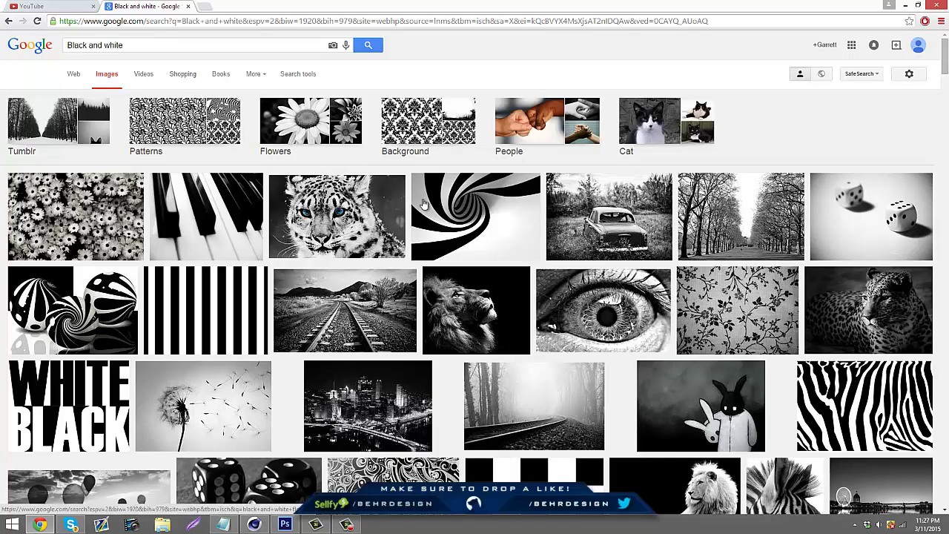
click(570, 203)
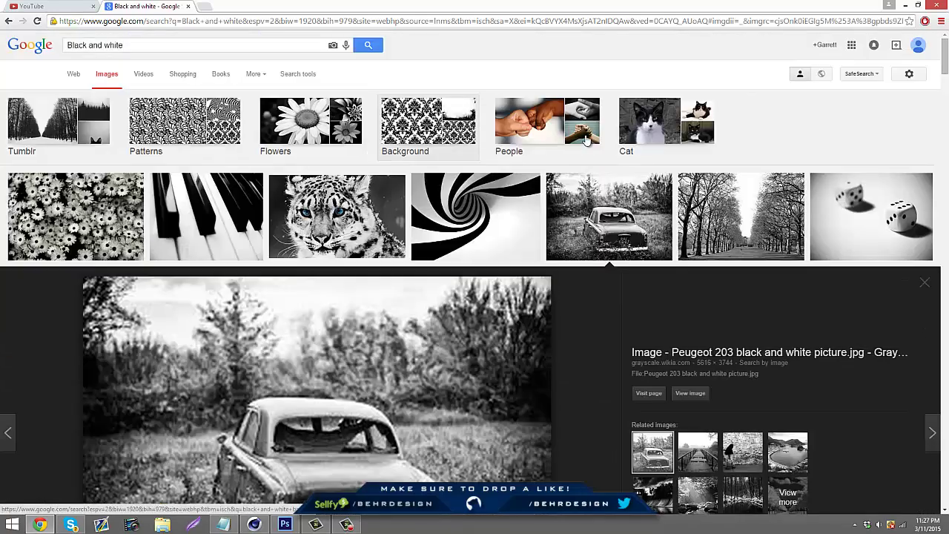
click(925, 282)
Step: Examine the foggy railway picture, its related misty landscapes and the full page of the bare-tree forest wallpaper as possible backgrounds
scroll(811, 254, down, 3)
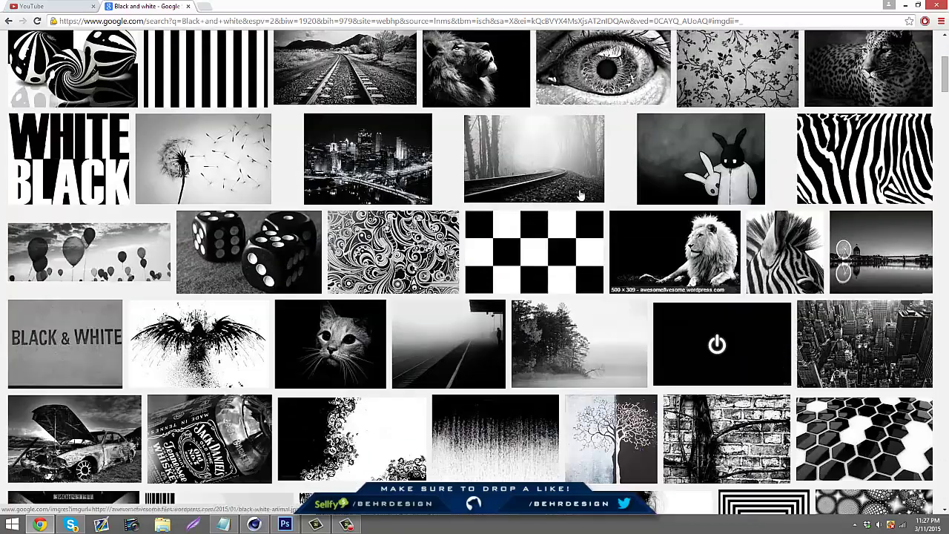
click(583, 191)
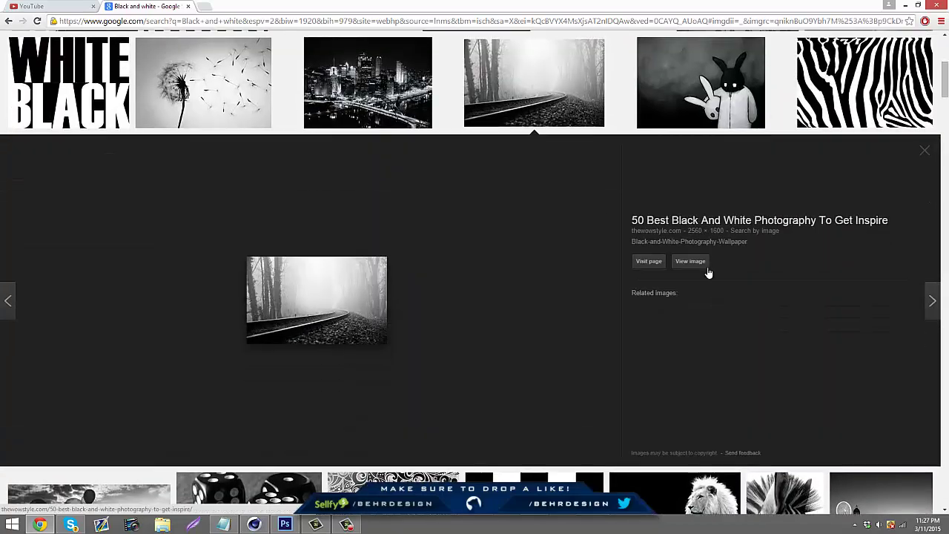
click(700, 322)
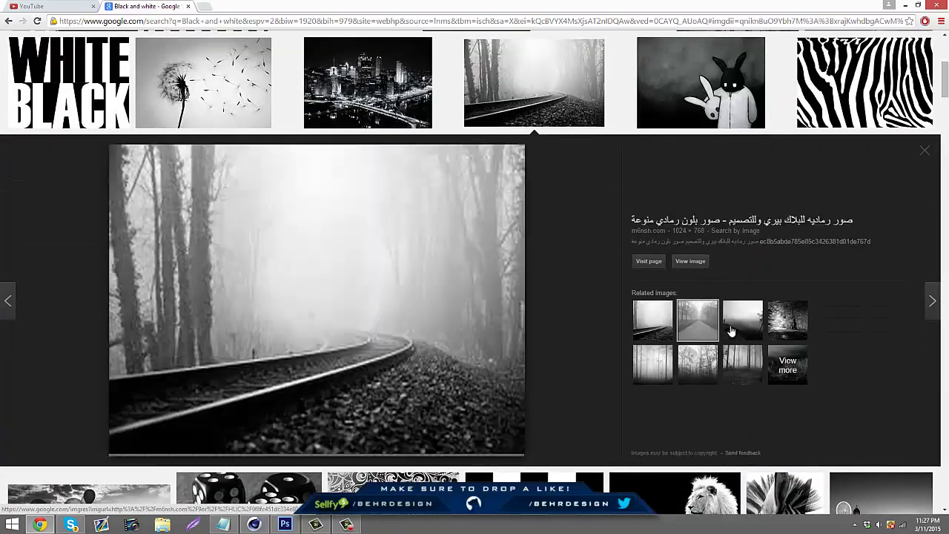
click(660, 375)
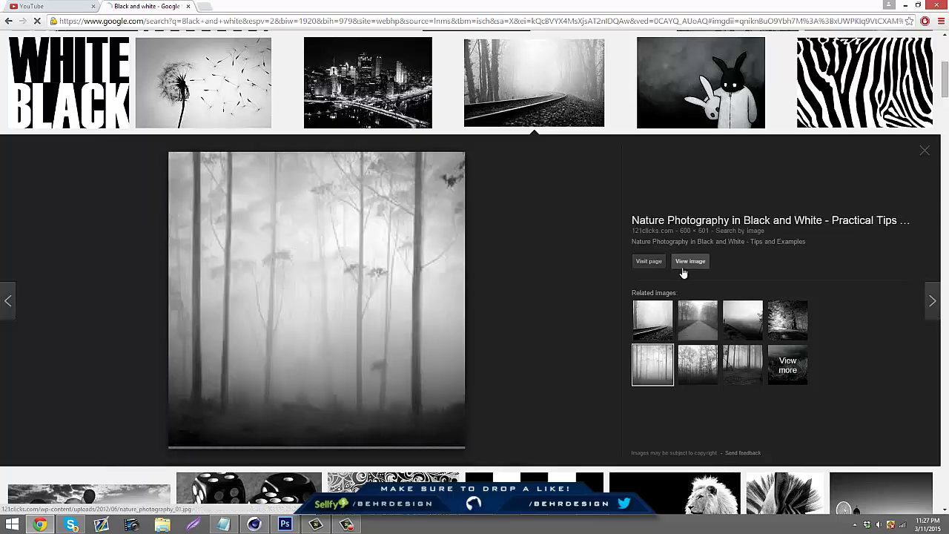
click(743, 319)
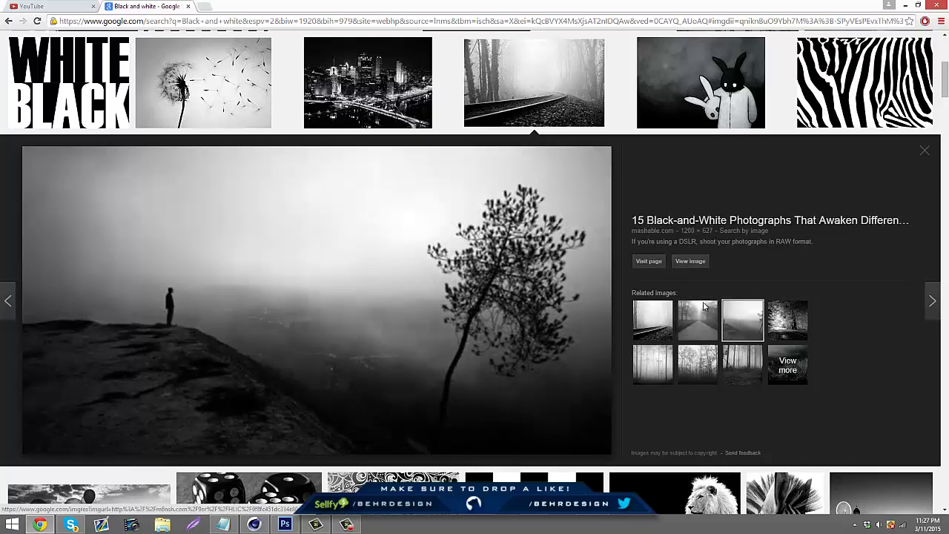
click(696, 360)
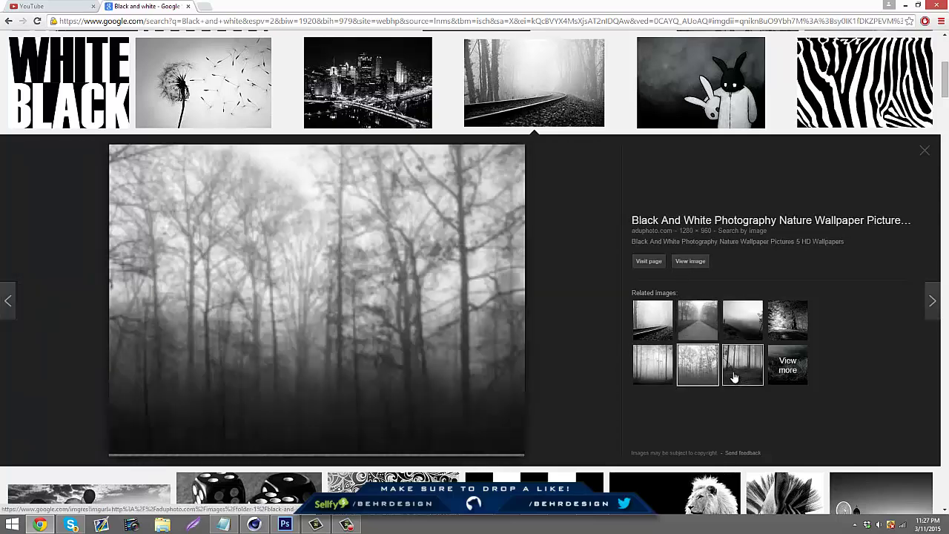
click(686, 262)
scroll(384, 246, down, 4)
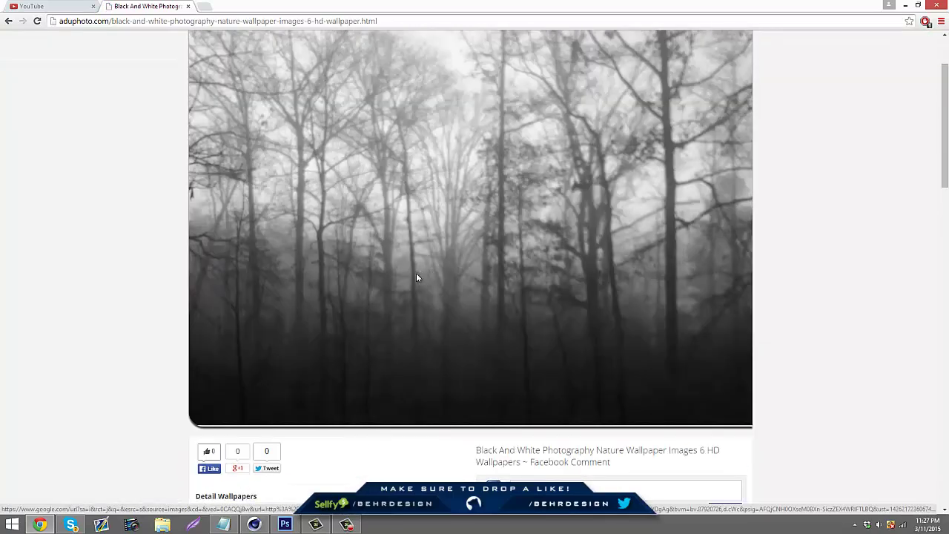
click(8, 21)
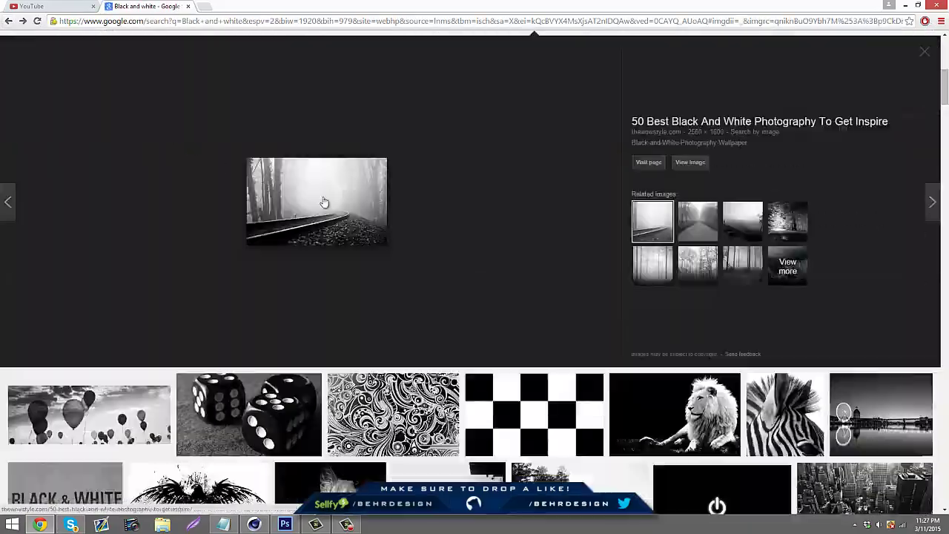
Step: Find the dripping zebra wallpaper with barcode stripes in the image results, open it at full size and copy the image
scroll(462, 221, down, 4)
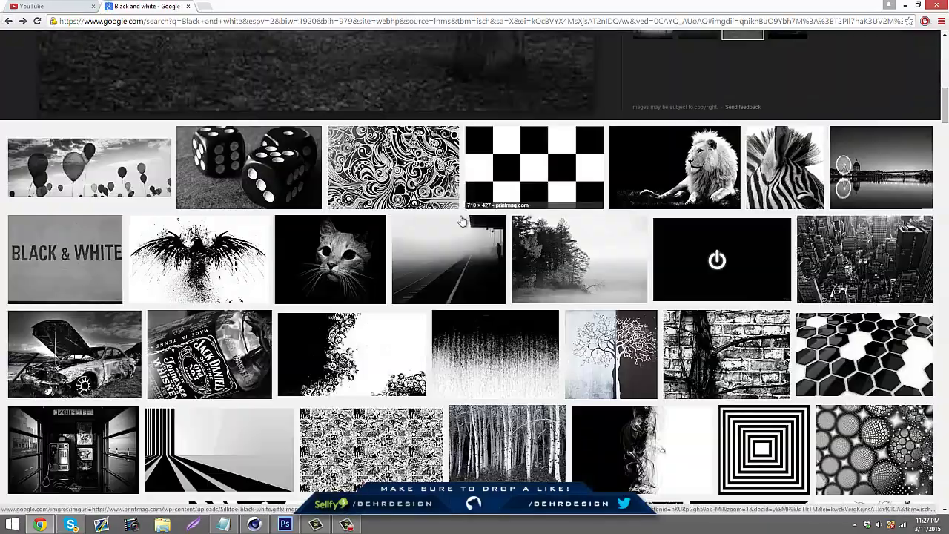
scroll(462, 221, down, 6)
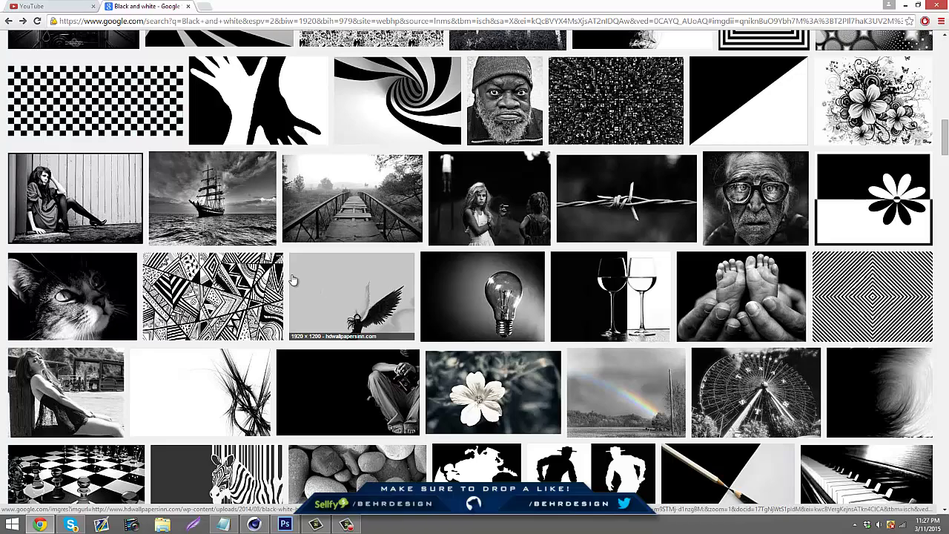
scroll(291, 279, down, 3)
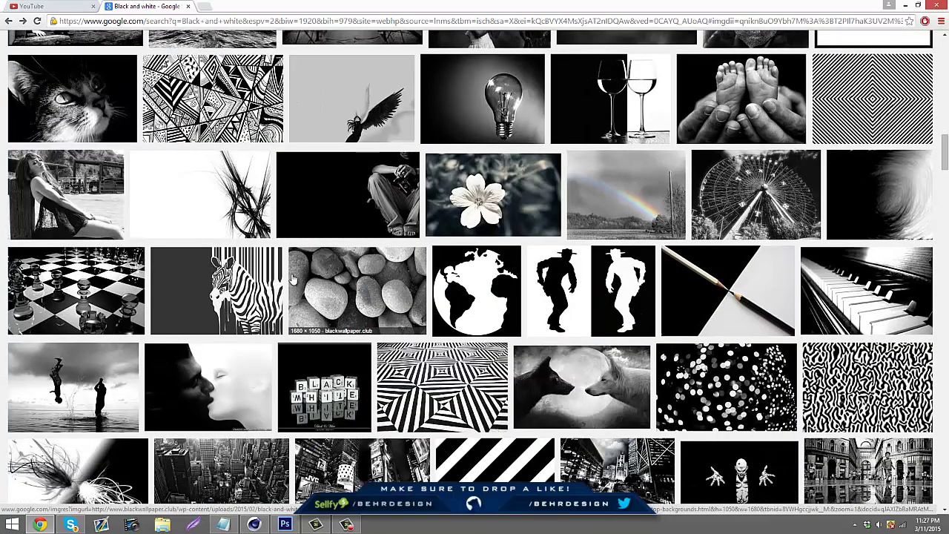
scroll(292, 278, down, 1)
click(249, 240)
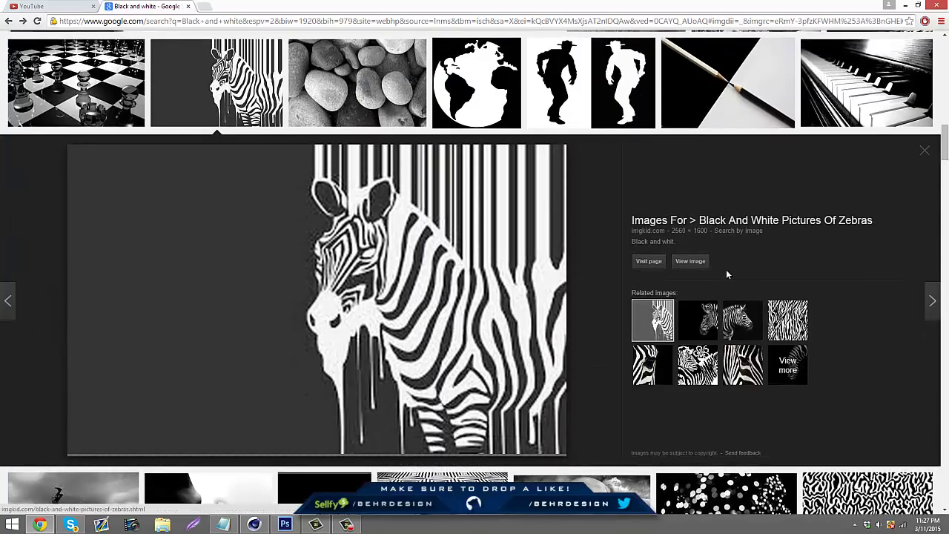
click(705, 263)
right_click(497, 261)
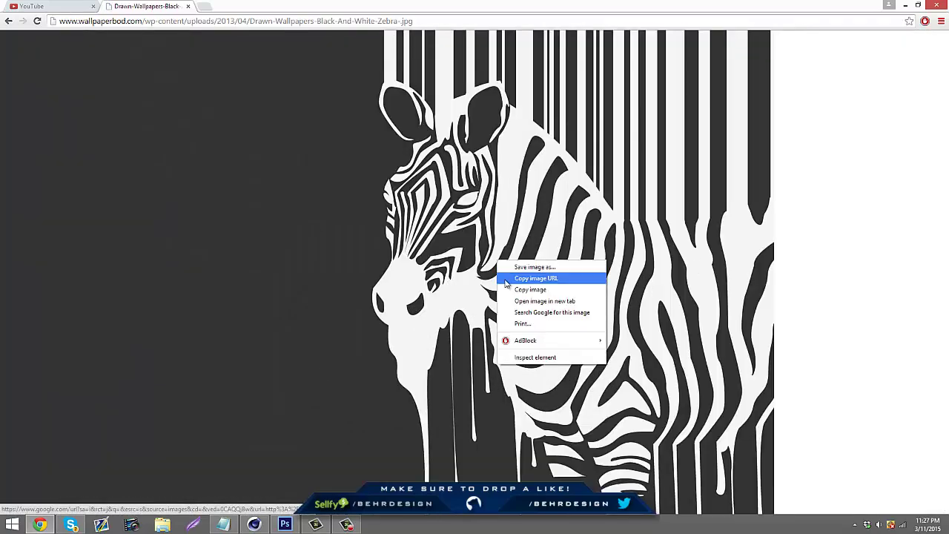
click(530, 289)
Step: Switch to Photoshop and paste the copied zebra image directly above the black Layer 0
click(285, 525)
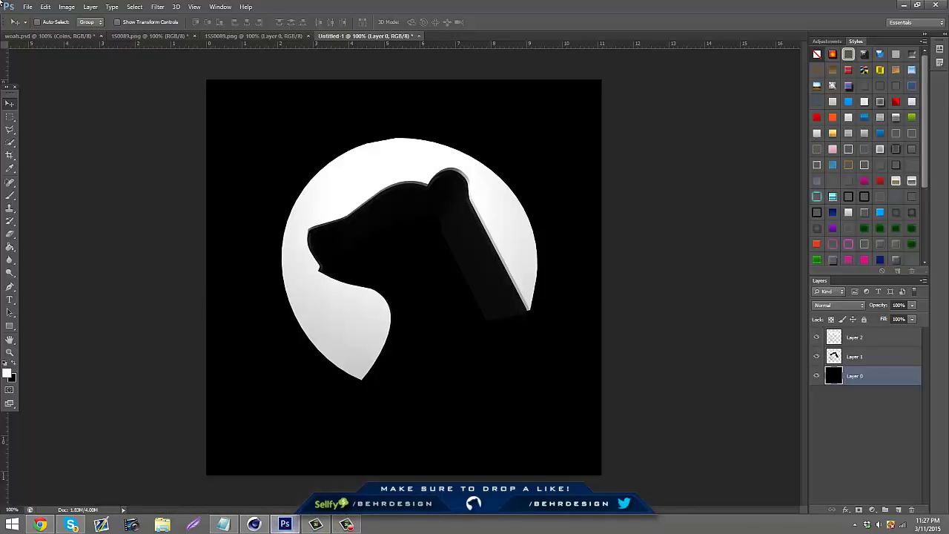
click(28, 7)
click(43, 6)
click(45, 6)
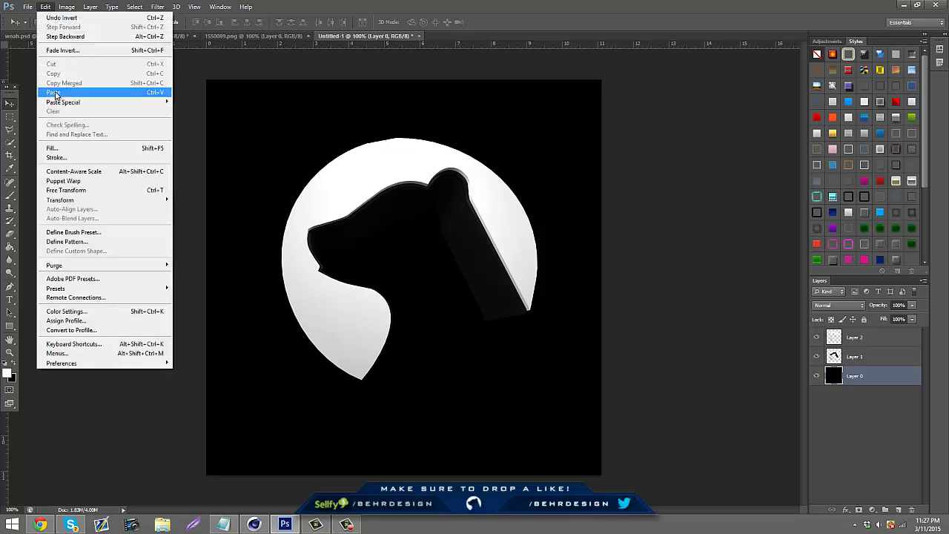
click(41, 93)
Step: Scale the zebra image to about 52% and position it to cover the whole canvas, with the zebra on the right half
drag(392, 234, 415, 247)
drag(652, 312, 326, 246)
key(ctrl+t)
drag(364, 221, 157, 93)
drag(238, 107, 355, 227)
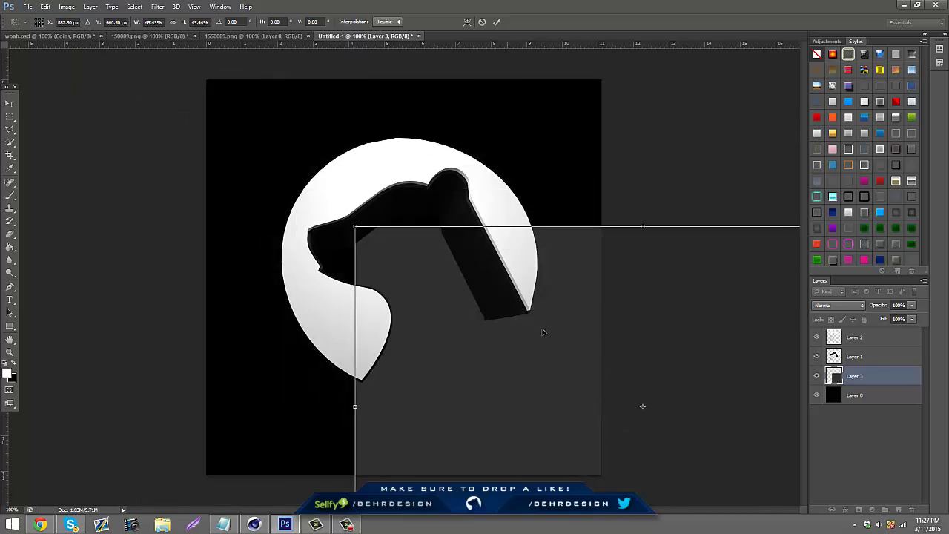
drag(542, 331, 297, 226)
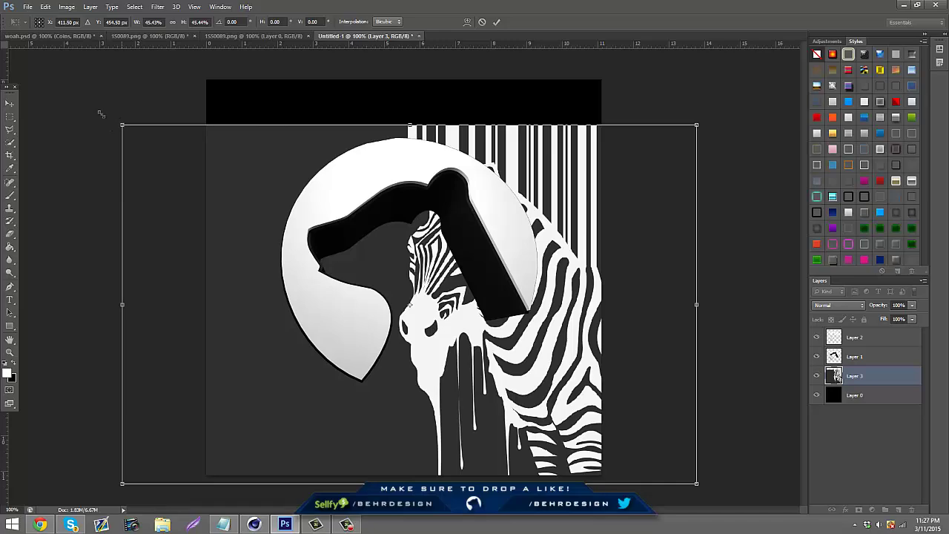
drag(100, 113, 21, 67)
drag(213, 144, 276, 144)
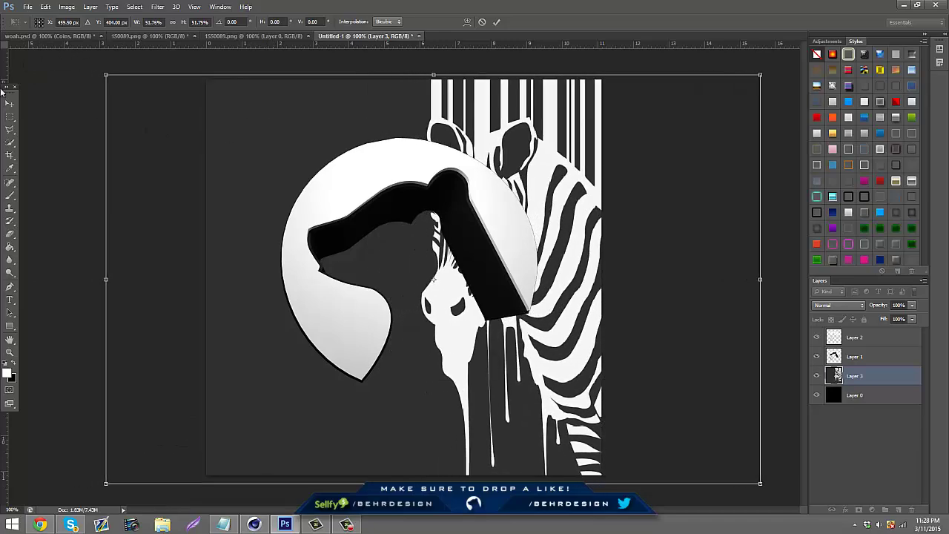
click(9, 103)
click(423, 197)
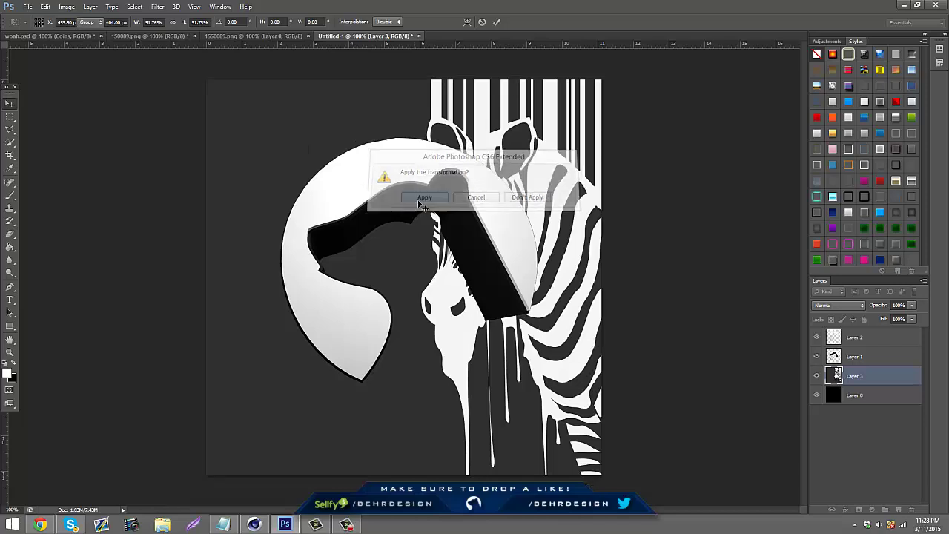
Step: Rename the top logo layer "Clipping Mask" and the logo layer beneath it "Back/Dont touch"
click(841, 342)
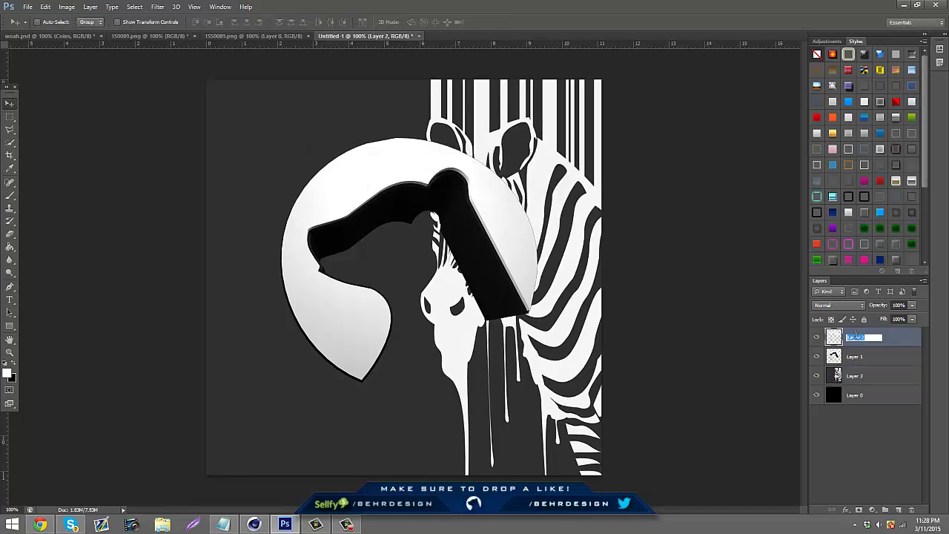
key(Return)
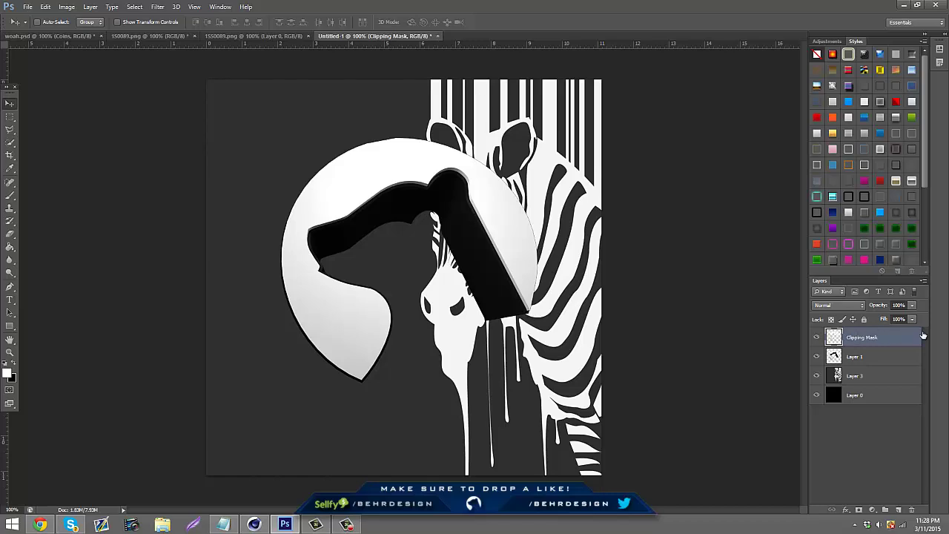
double_click(855, 356)
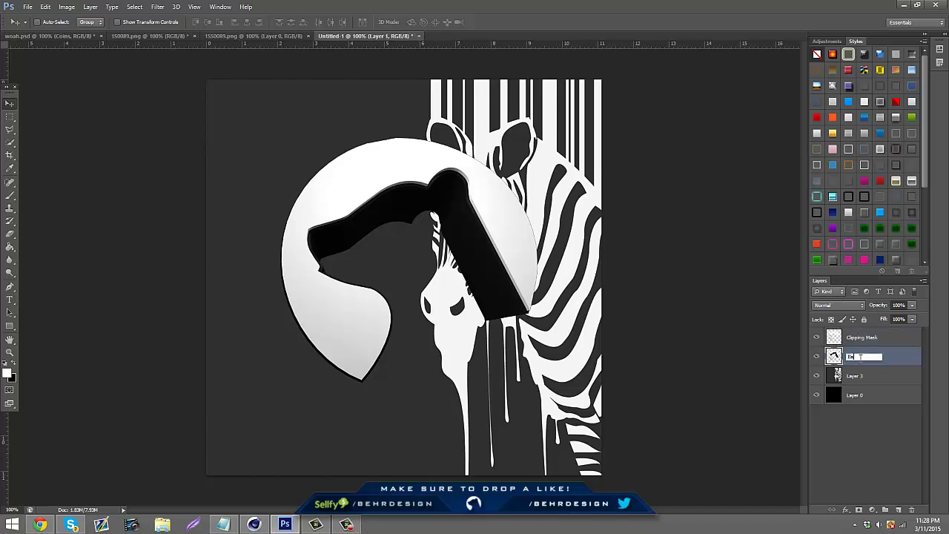
text(Back/Dont touch)
key(Return)
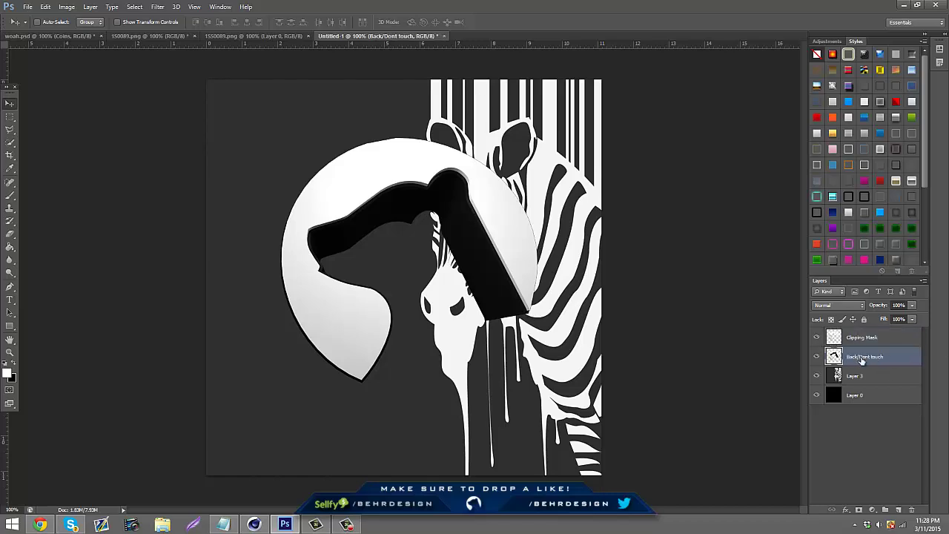
Step: Lower the opacity of the zebra layer to 33%
click(881, 374)
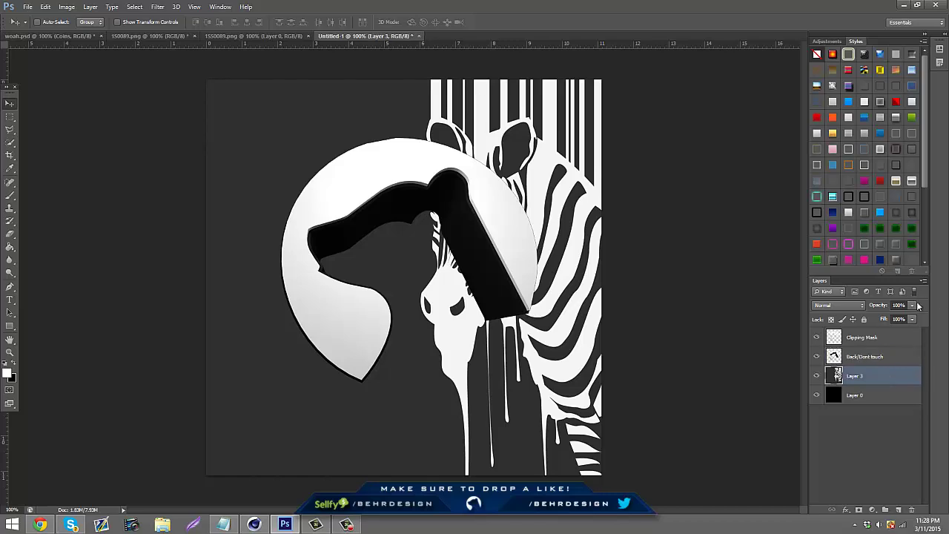
click(913, 305)
drag(914, 317, 879, 320)
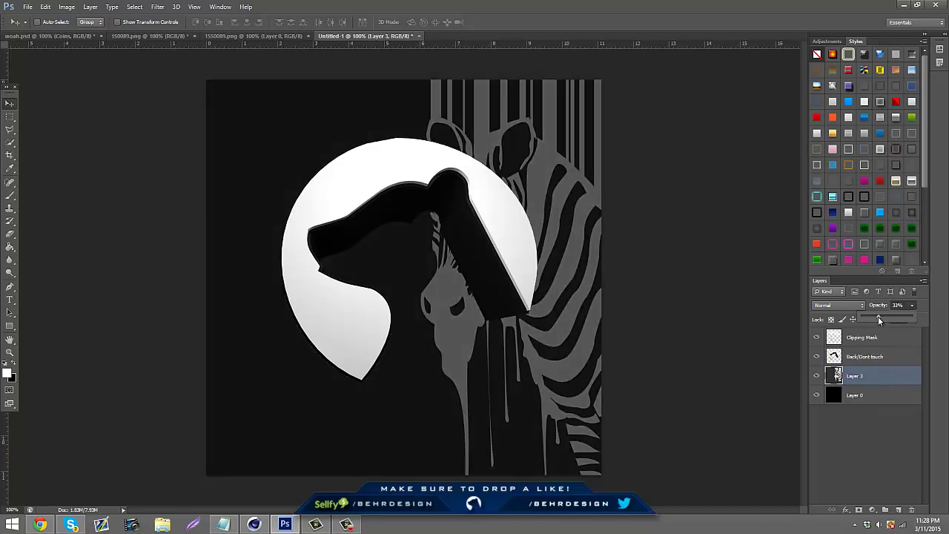
Step: Apply a shiny silver metal style preset to the Clipping Mask layer
click(877, 339)
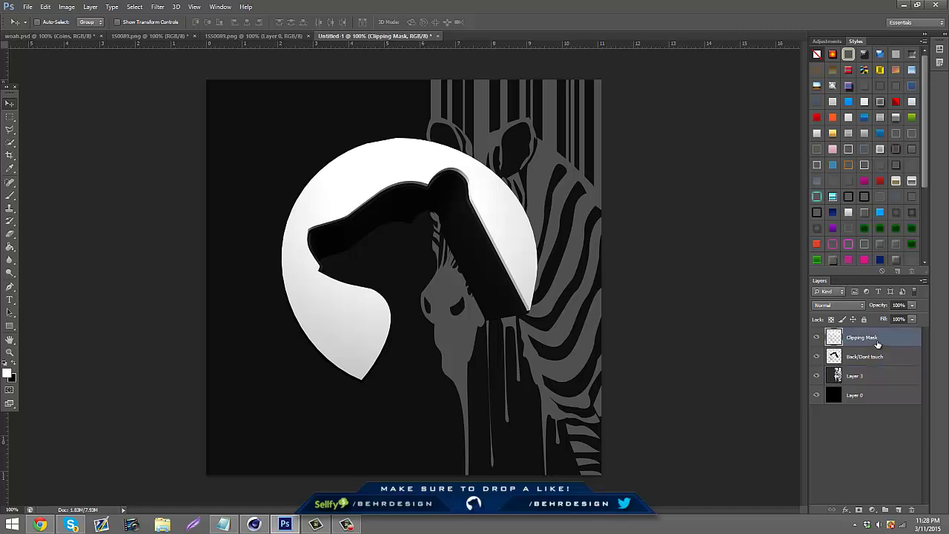
click(881, 117)
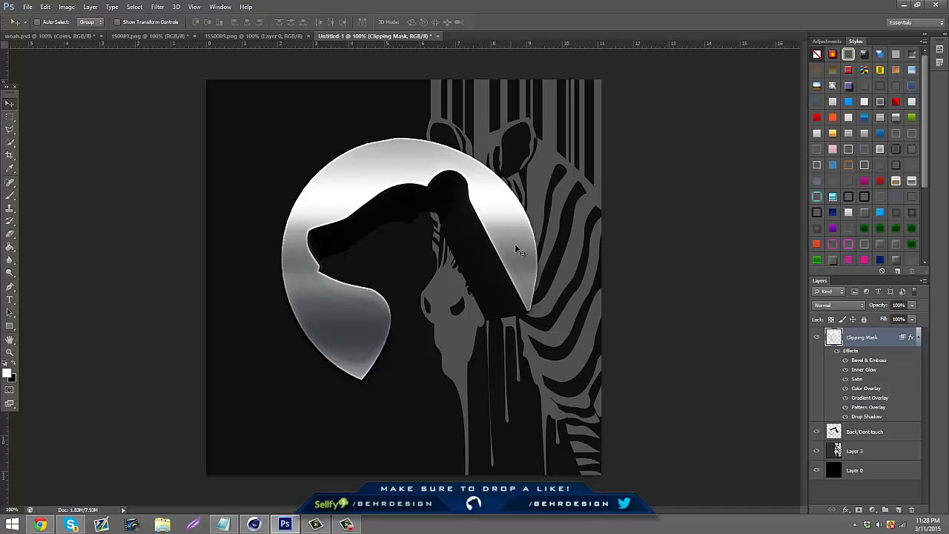
Step: Duplicate the Back/Dont touch layer, then enlarge the original to about 134%, rotate it about -0.8° and place it behind the logo
click(856, 435)
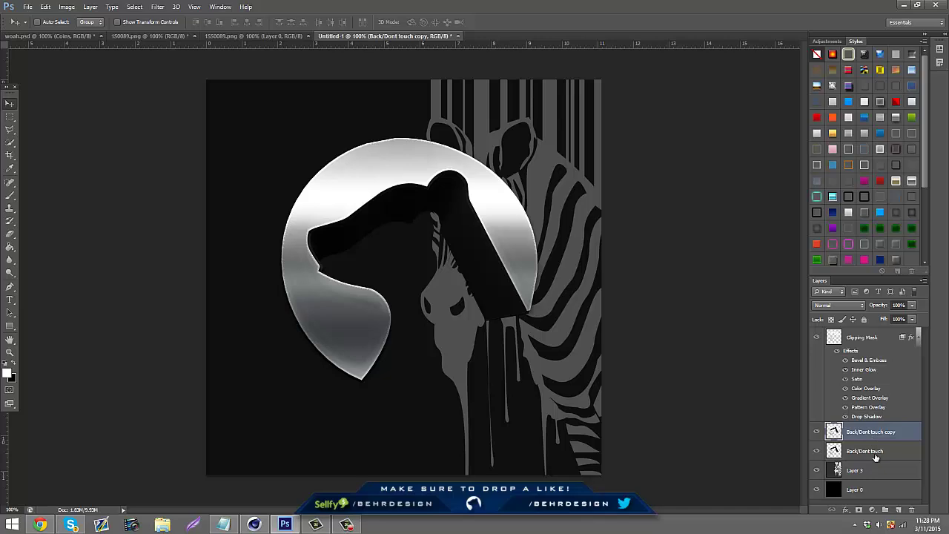
click(875, 452)
key(ctrl+t)
drag(537, 136, 640, 105)
key(ctrl+z)
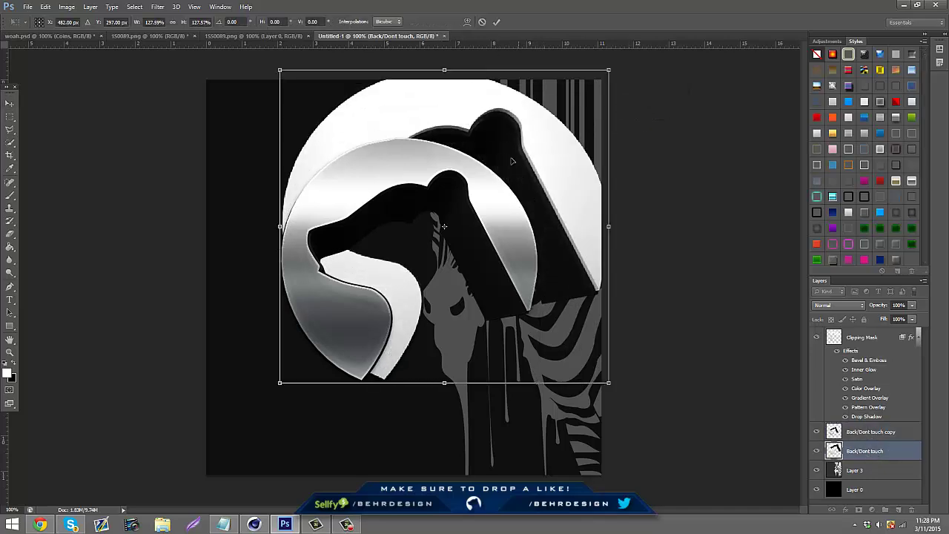
drag(515, 149, 484, 193)
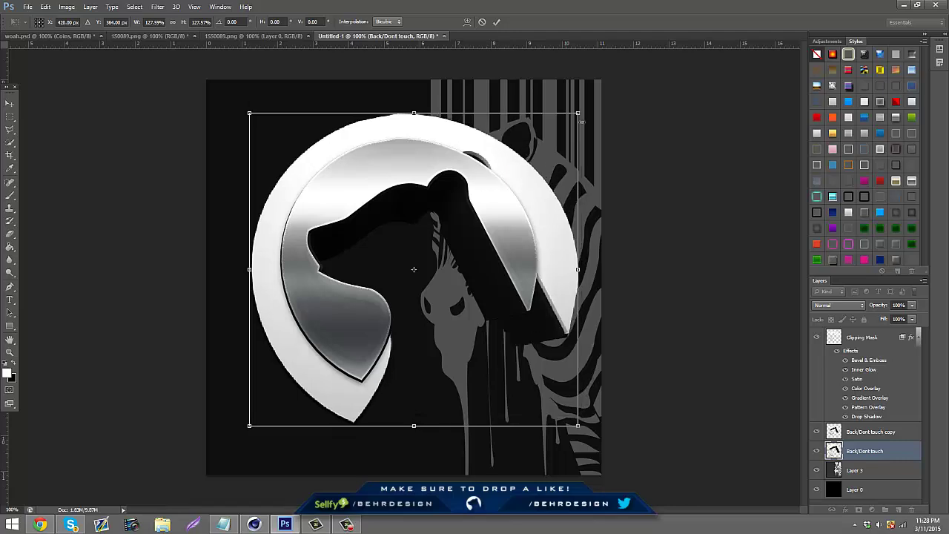
drag(586, 108, 594, 96)
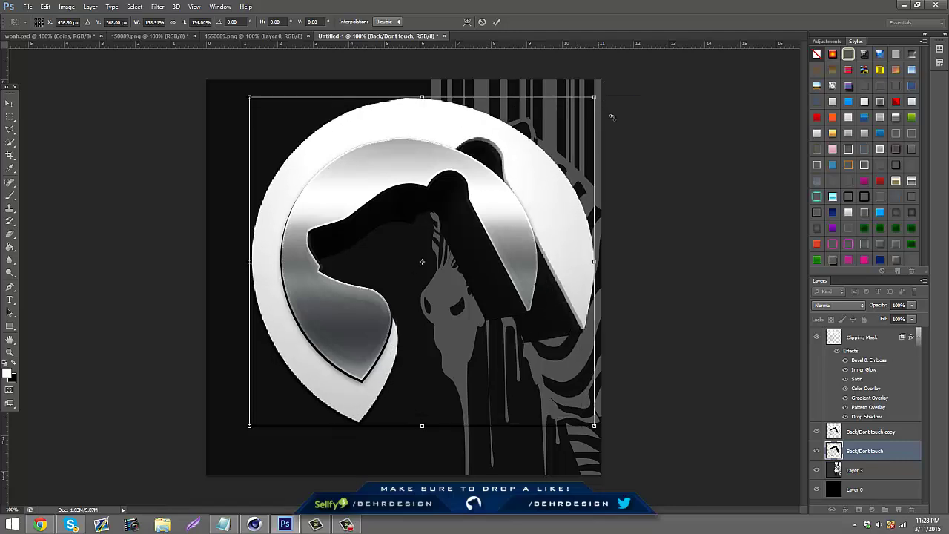
drag(642, 149, 646, 142)
click(9, 102)
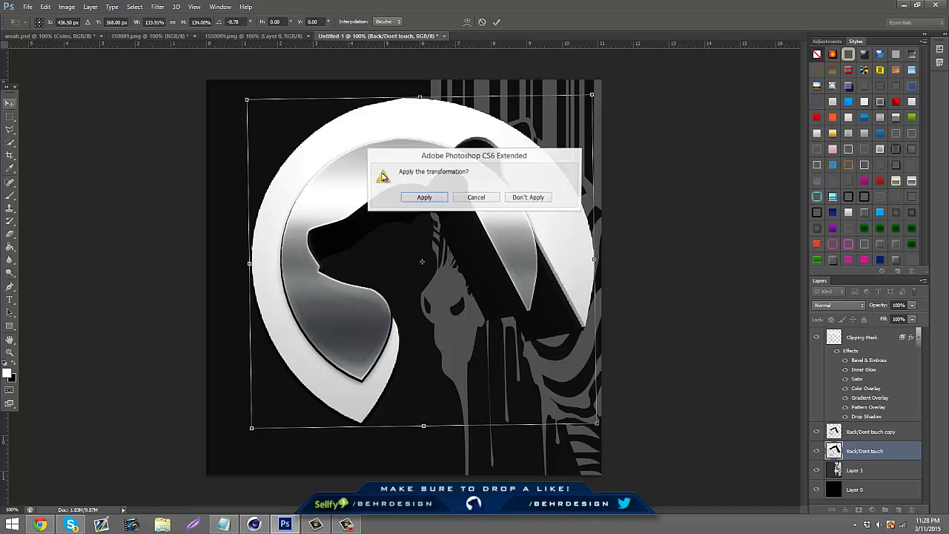
click(420, 195)
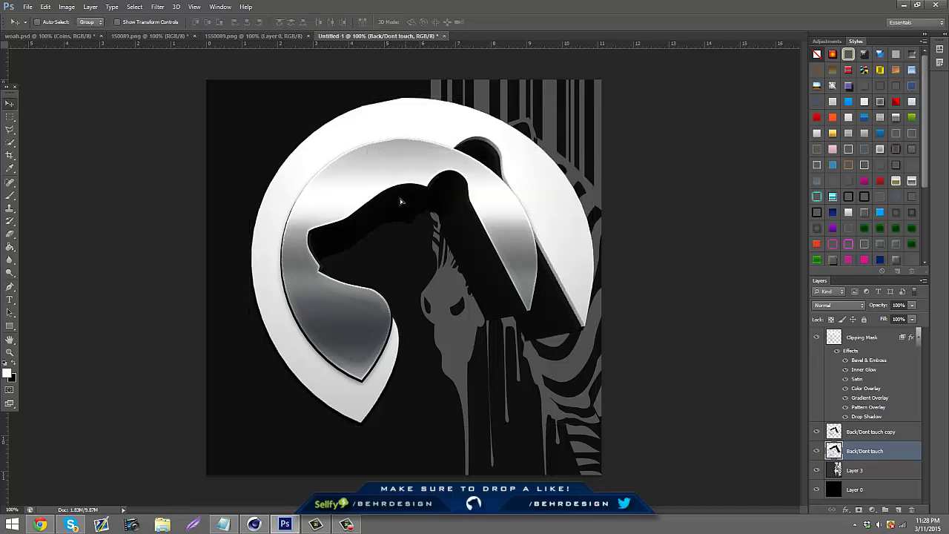
Step: Soften the enlarged Back/Dont touch layer into a glow with Gaussian Blur and lower its opacity to 14%
click(157, 7)
mouse_move(223, 106)
click(309, 178)
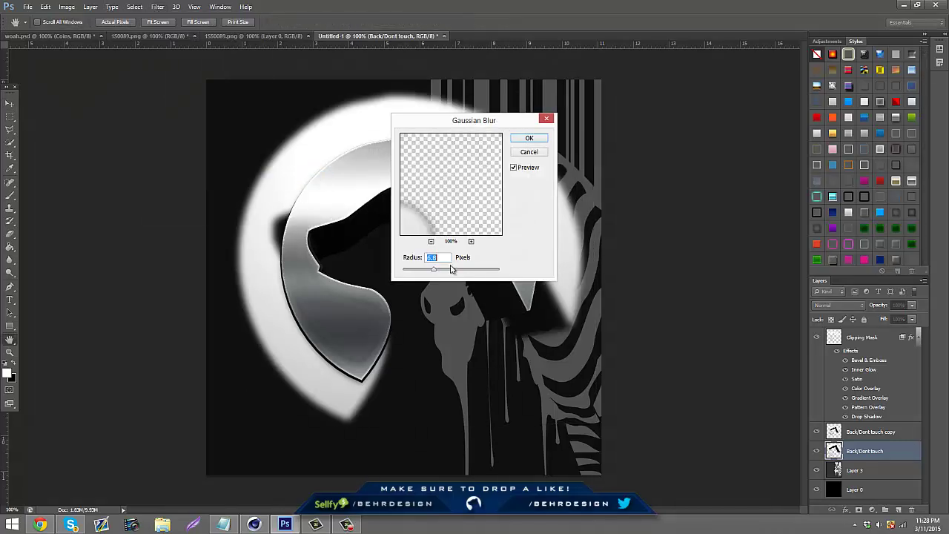
click(528, 139)
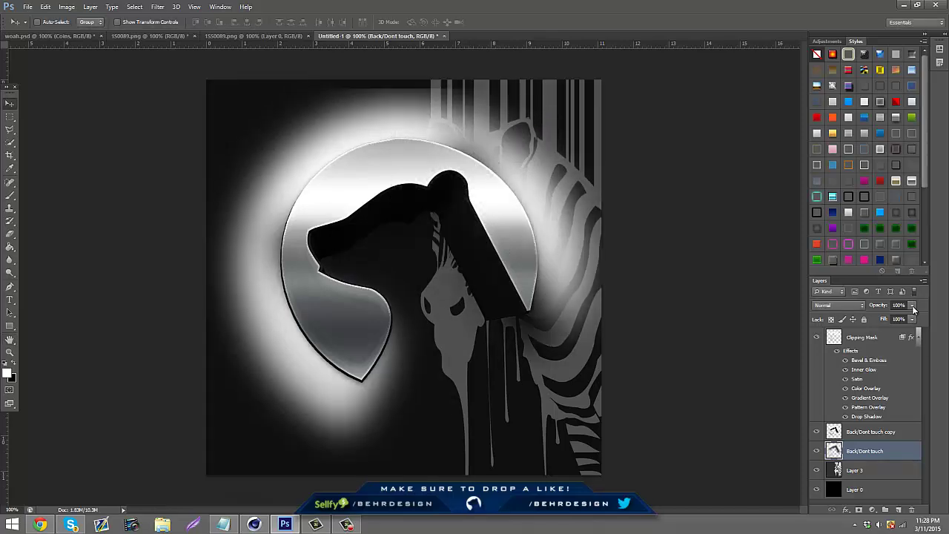
drag(880, 319, 869, 318)
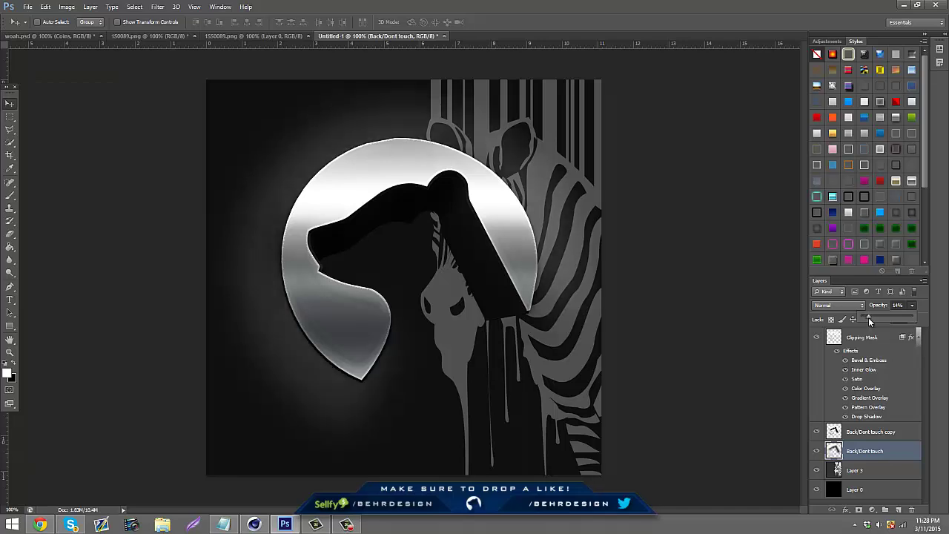
Step: Add the text "BEHR" in white Nexa Bold at 161 pt below the logo
click(10, 300)
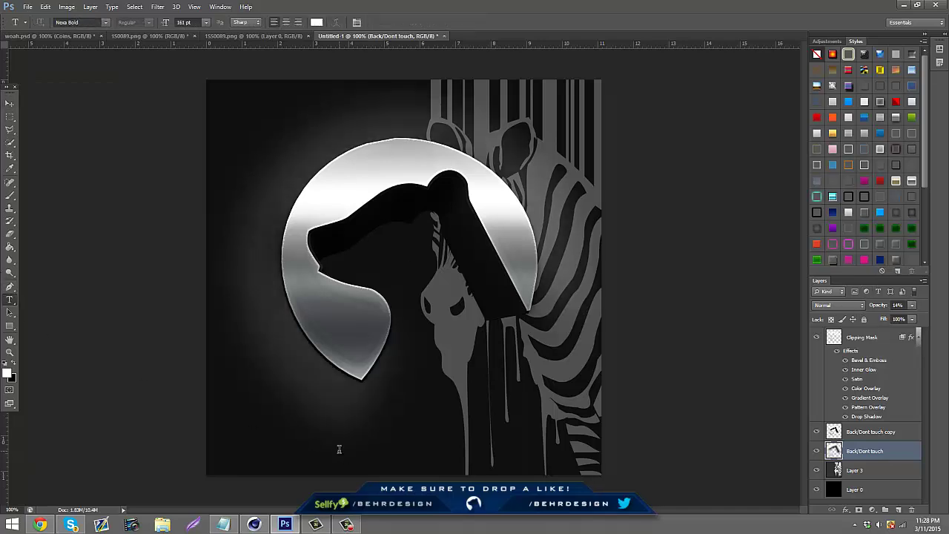
click(339, 450)
text(BEHR)
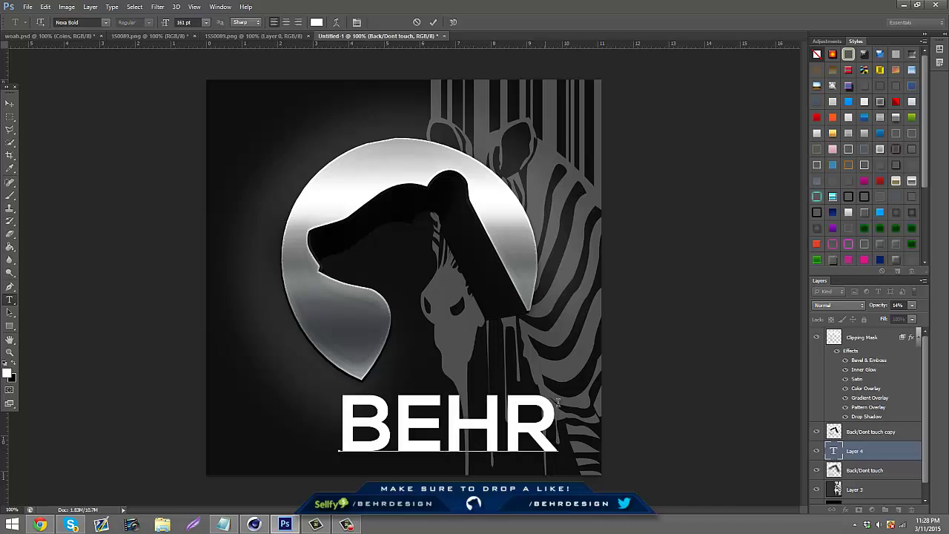
Step: Warp the BEHR text with the Bulge style, using bend +13%, horizontal distortion -6% and vertical distortion +18%
key(ctrl+a)
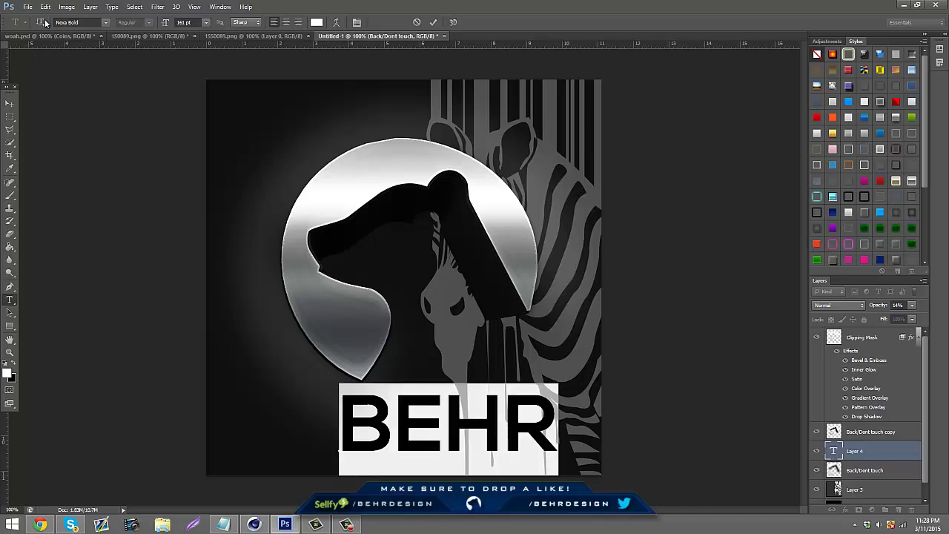
click(336, 23)
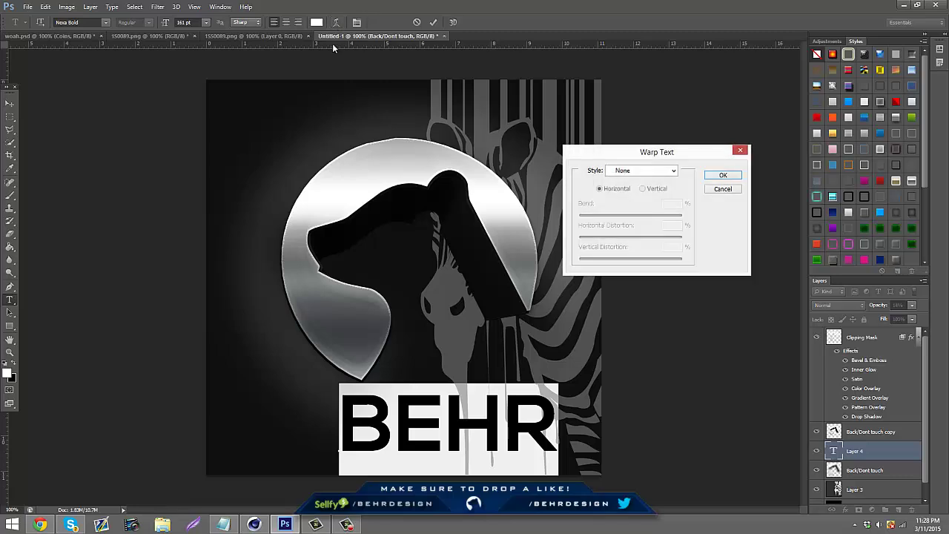
click(667, 171)
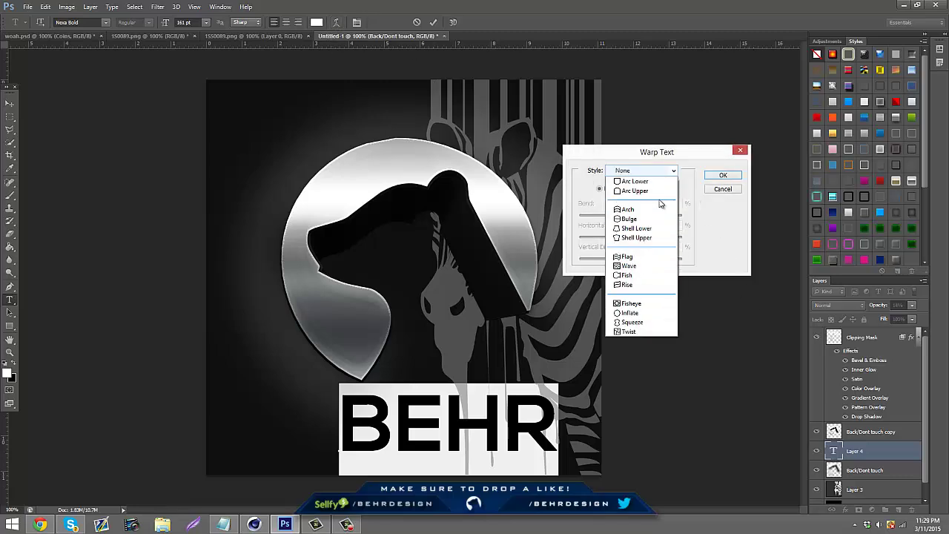
click(638, 240)
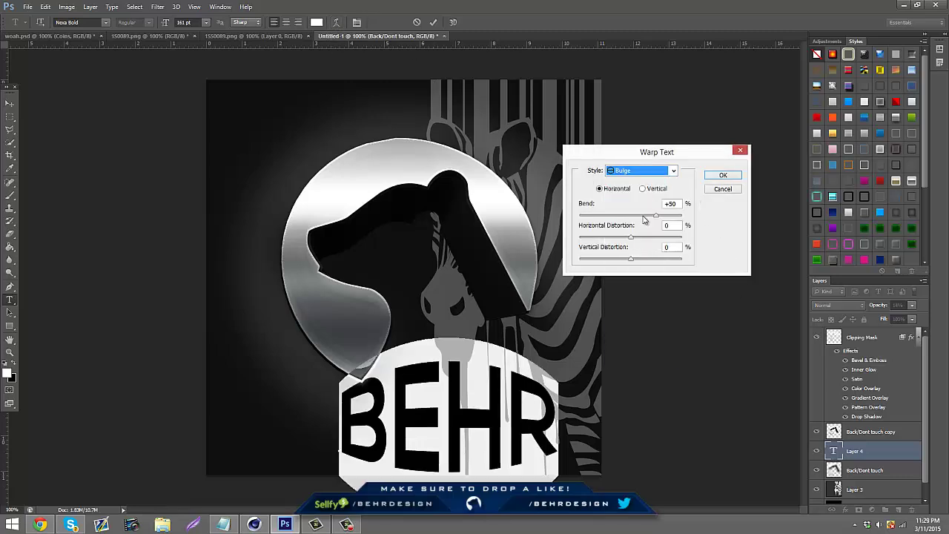
drag(644, 216, 641, 262)
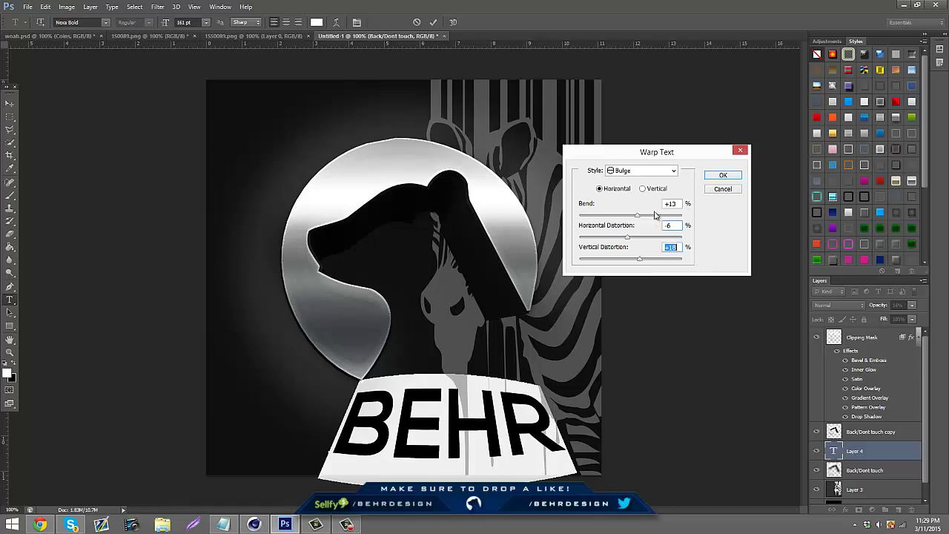
click(723, 175)
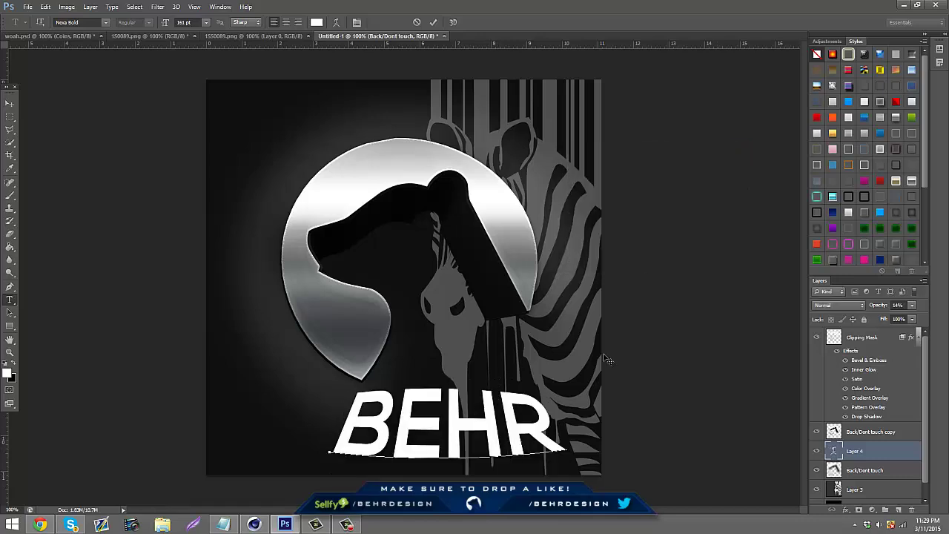
Step: Apply the silver metal style preset to the BEHR text and scale it down to about 77%
click(893, 116)
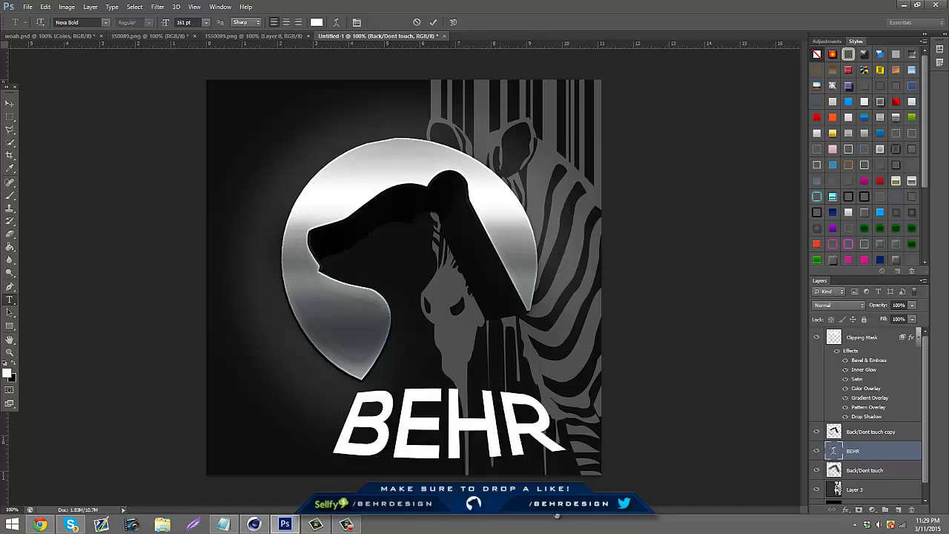
key(ctrl+t)
drag(576, 368, 505, 389)
drag(464, 439, 464, 428)
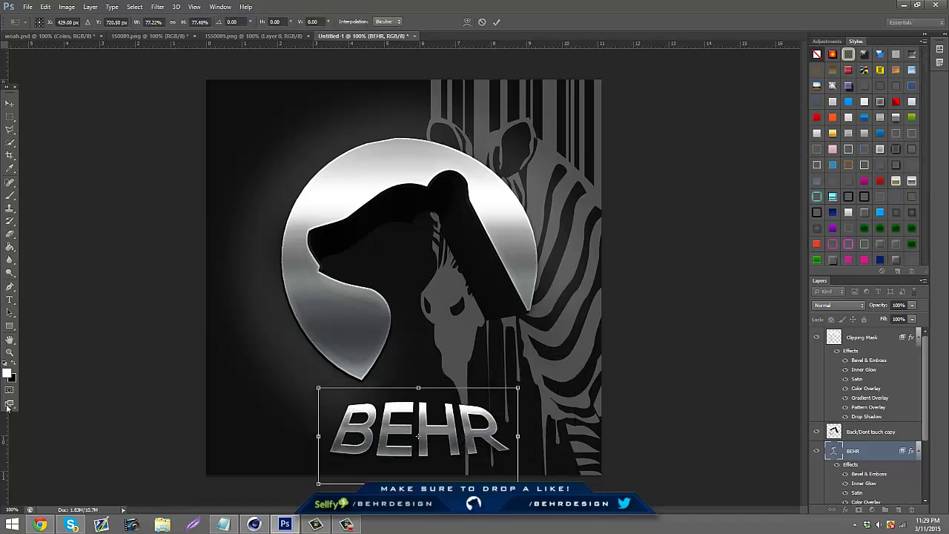
Step: Place a vertical guide through the middle of the logo and centre the BEHR text on it, slightly lower beneath the logo
drag(7, 407, 413, 380)
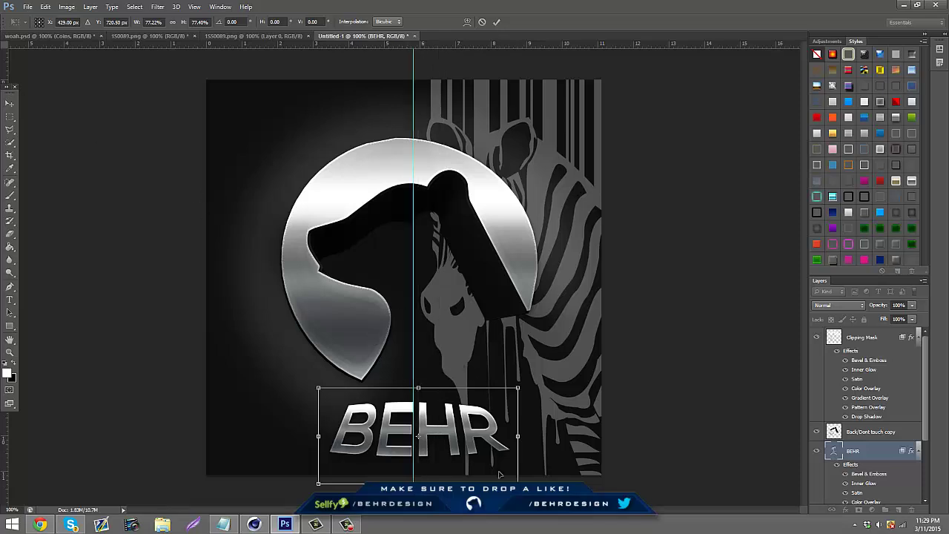
drag(487, 457, 481, 453)
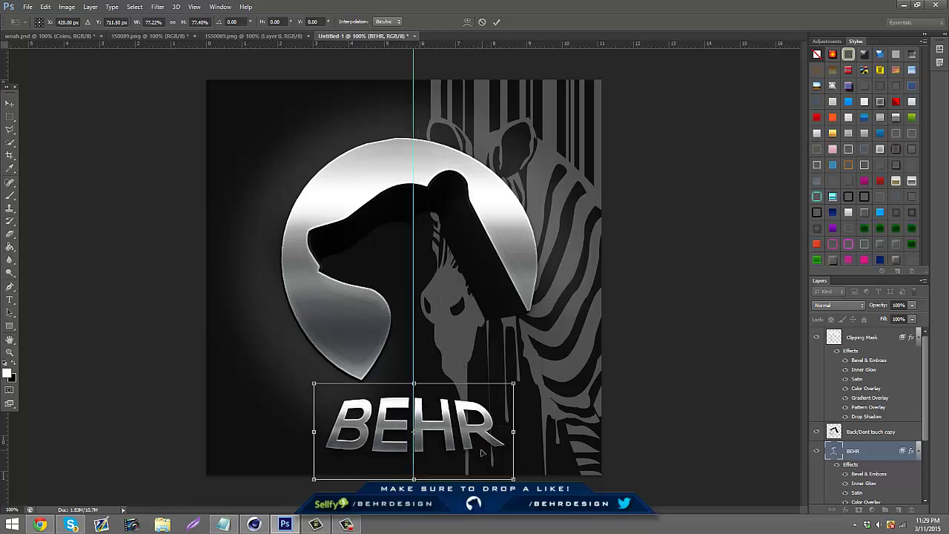
click(10, 105)
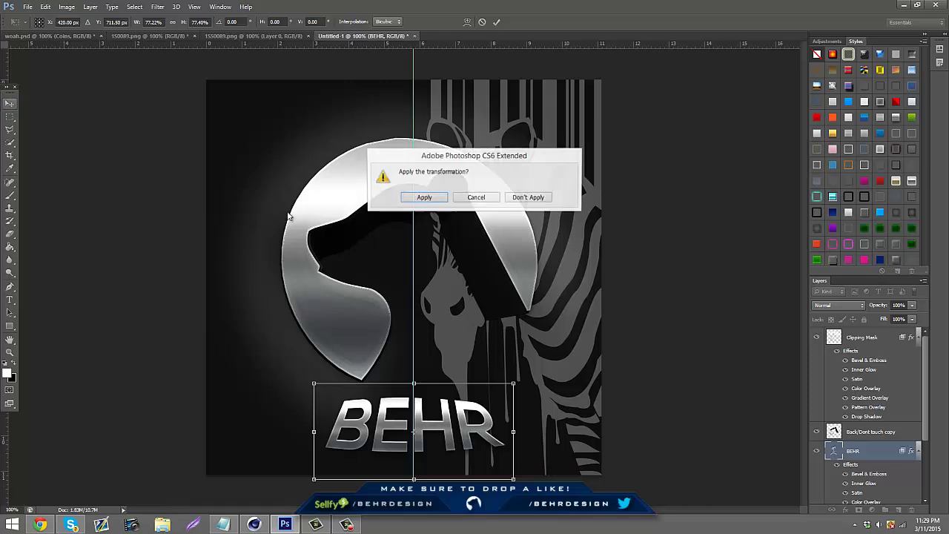
click(413, 197)
drag(448, 334, 452, 347)
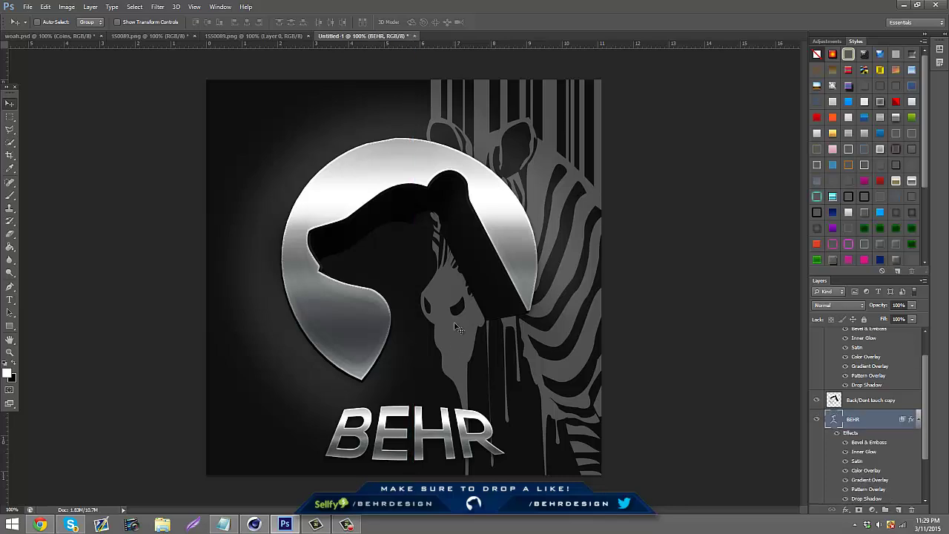
Step: Duplicate the zebra Layer 3, place the copy above the Clipping Mask layer and clip it to that layer
scroll(890, 404, up, 2)
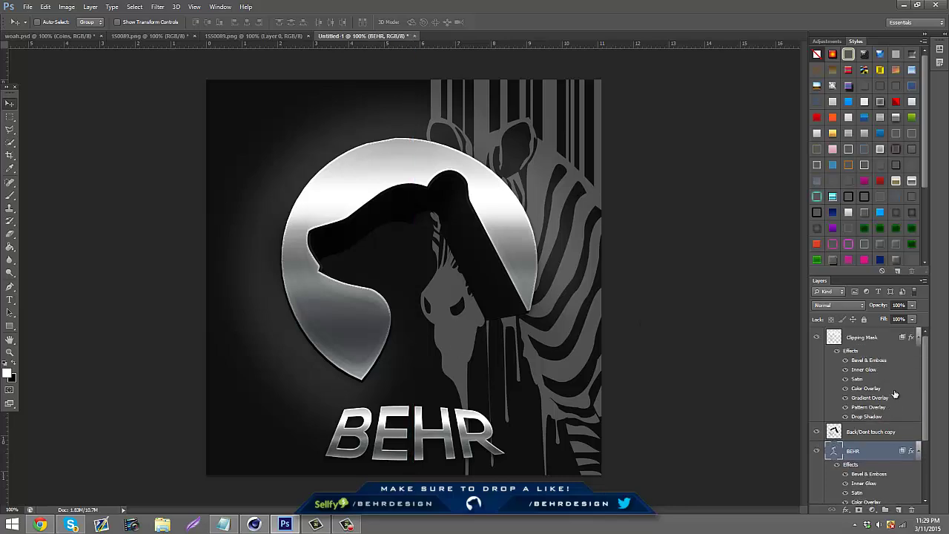
scroll(876, 433, down, 4)
click(868, 475)
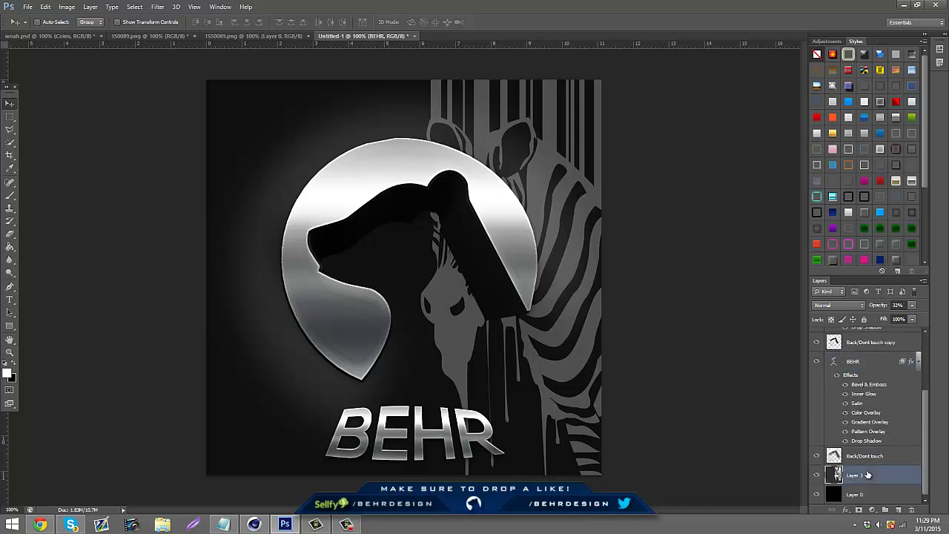
key(ctrl+j)
scroll(871, 349, up, 6)
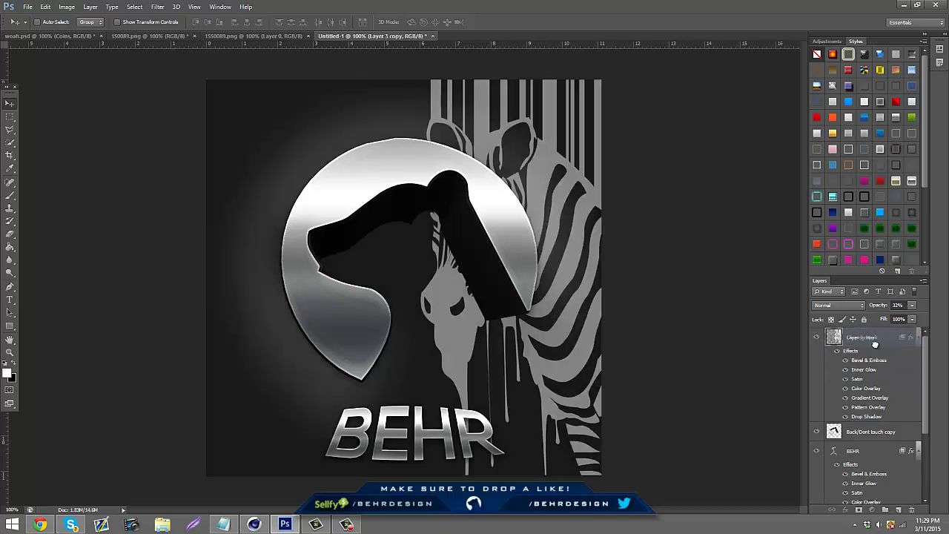
drag(873, 341, 873, 344)
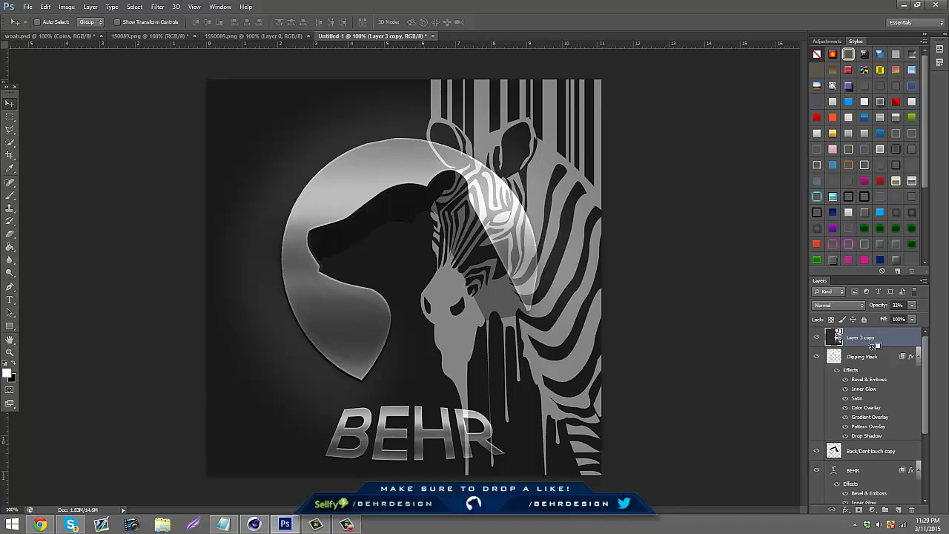
alt+click(875, 346)
Step: Hide the Clipping Mask layer's effects and raise the clipped zebra copy's opacity to 100%
click(836, 370)
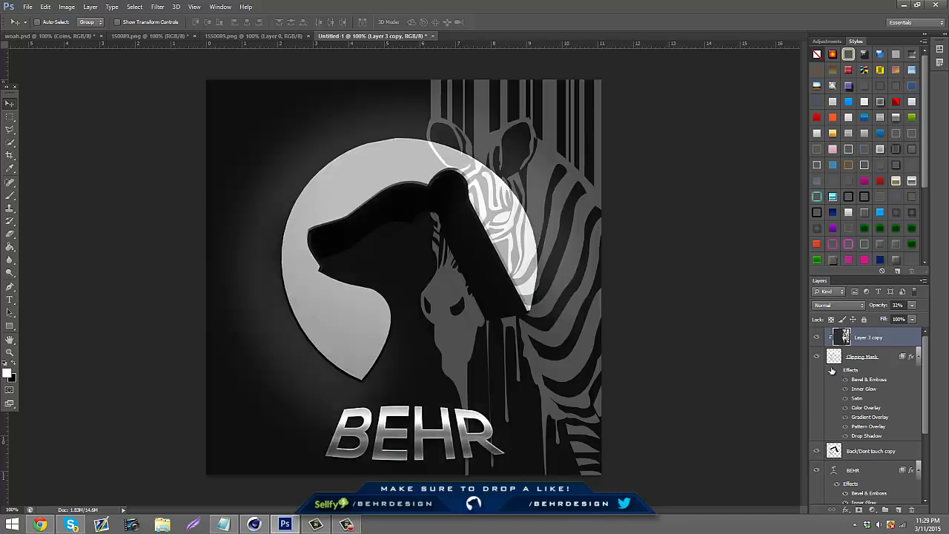
click(912, 307)
drag(908, 319, 925, 318)
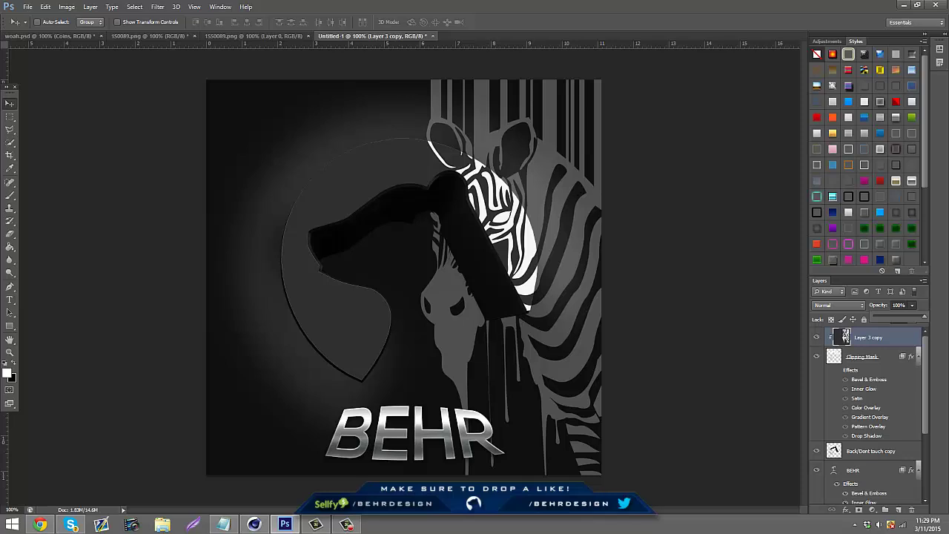
Step: Set the opacity of the background zebra Layer 3 to 47%
scroll(875, 416, down, 6)
click(856, 478)
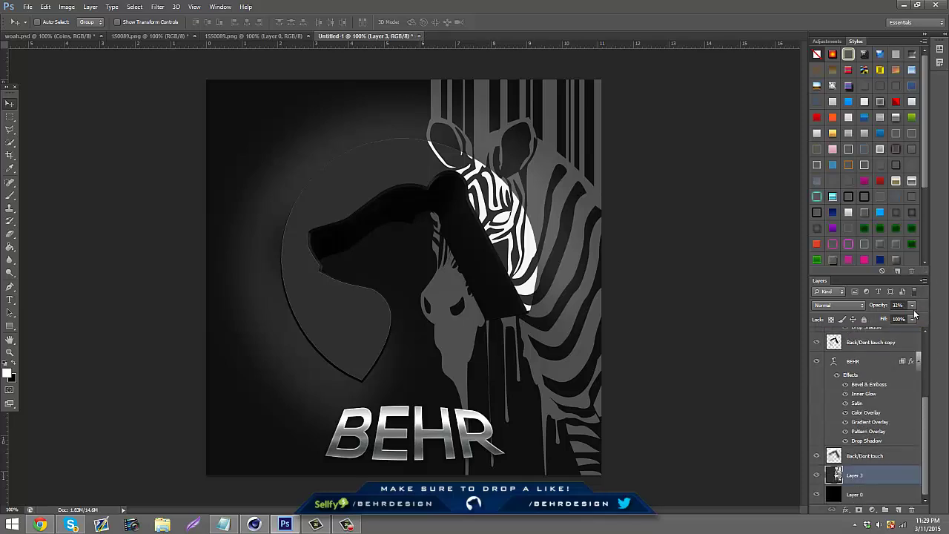
drag(912, 305, 897, 317)
Step: Hide the clipped zebra copy and turn the Clipping Mask layer's effects back on
scroll(846, 410, up, 3)
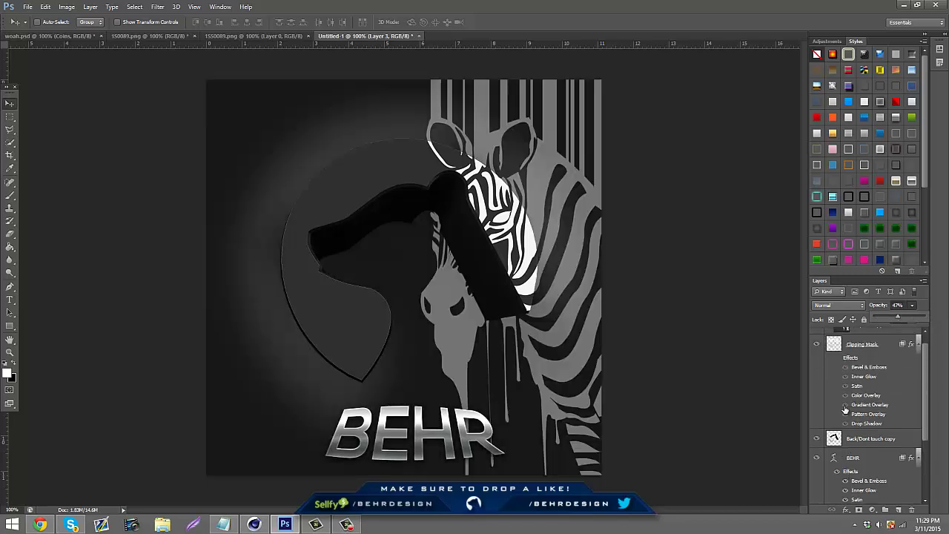
scroll(846, 410, up, 1)
click(819, 338)
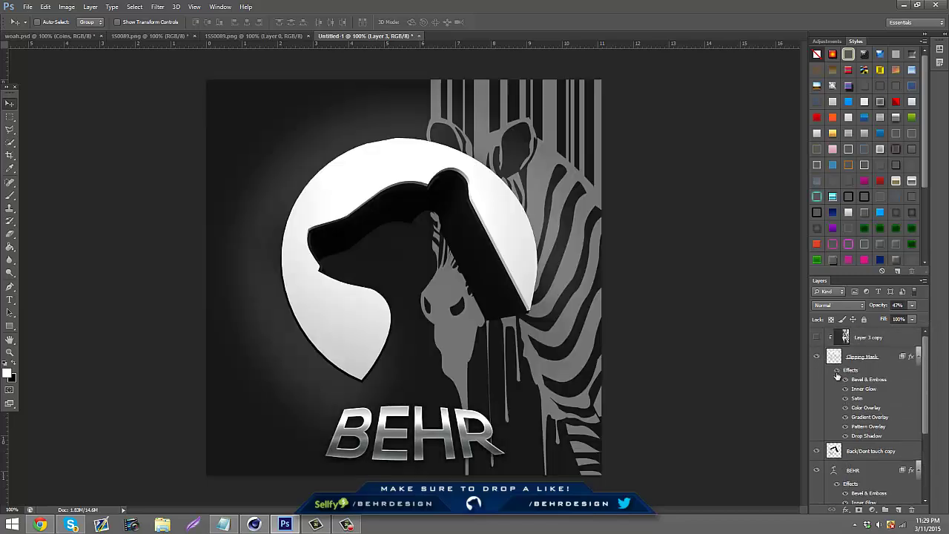
click(836, 371)
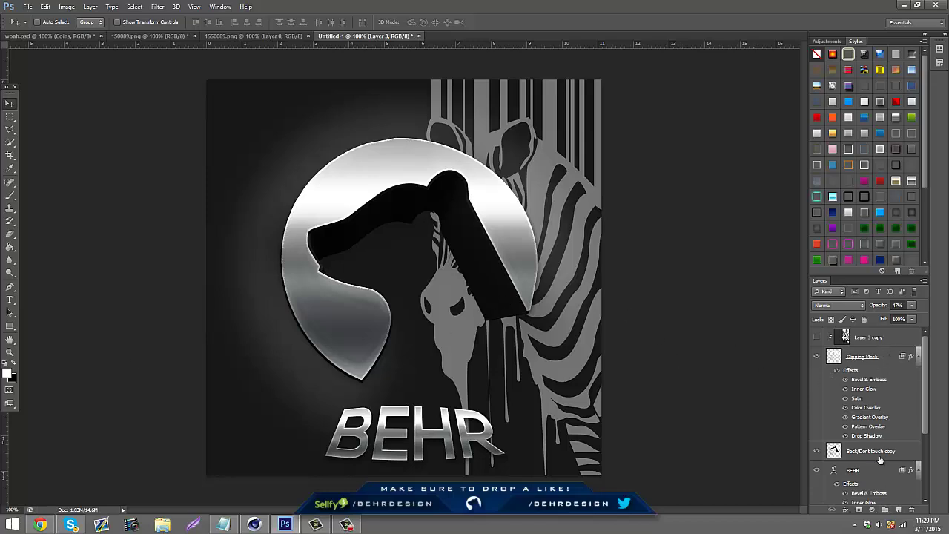
Step: Create a layer group named "Name Changing" and move the BEHR text layer into it
click(885, 509)
click(858, 391)
double_click(857, 390)
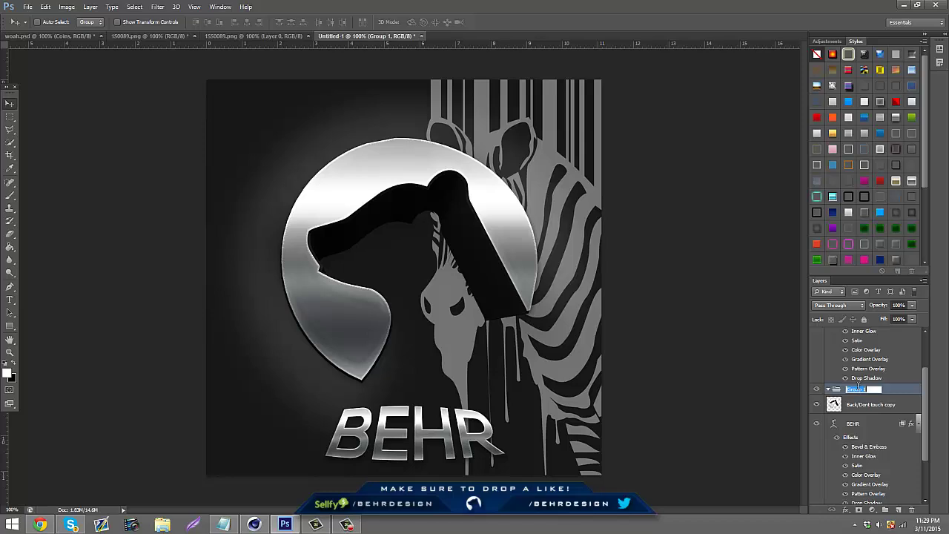
text(Beme Changing)
key(Return)
drag(889, 424, 833, 401)
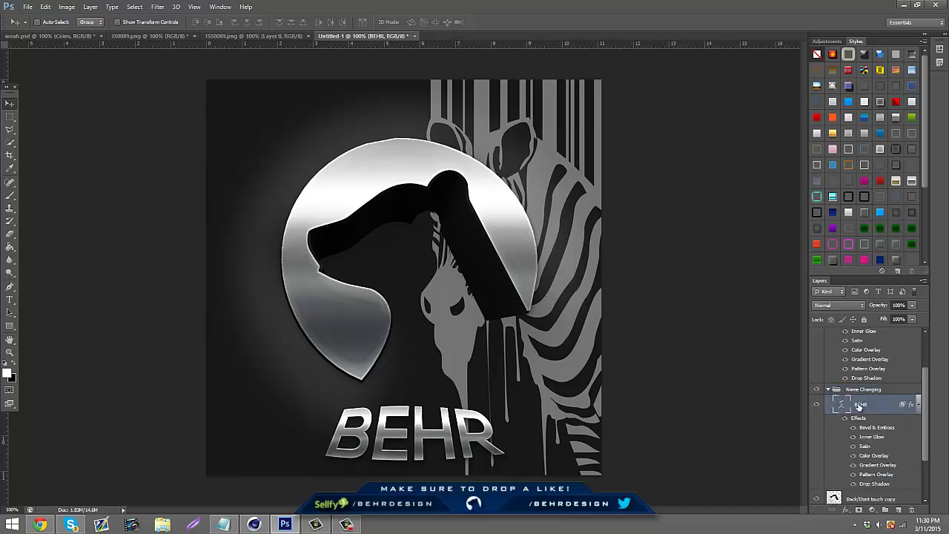
Step: Show the guide, duplicate the BEHR layer, apply a preset with bevel, stroke and glows to the copy, and lower its opacity to 30%
key(ctrl+semicolon)
key(ctrl+j)
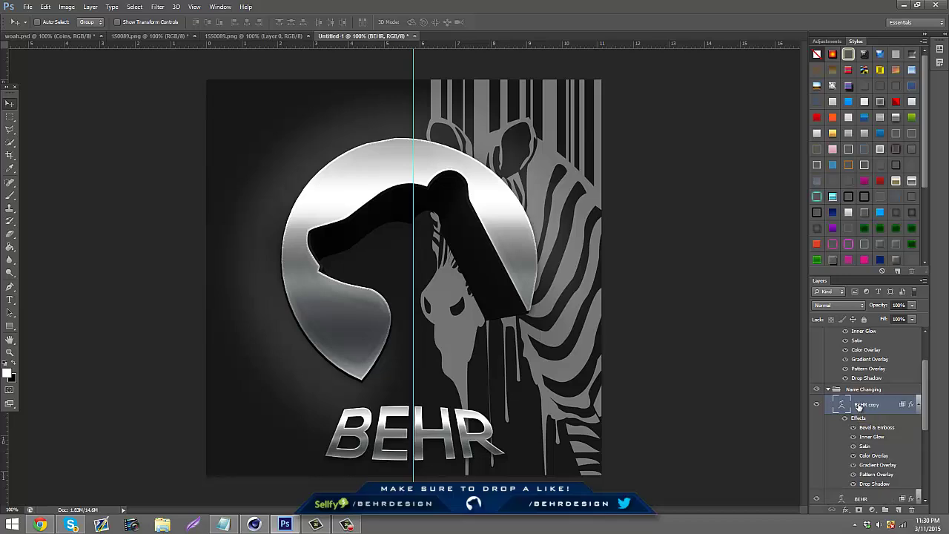
click(880, 103)
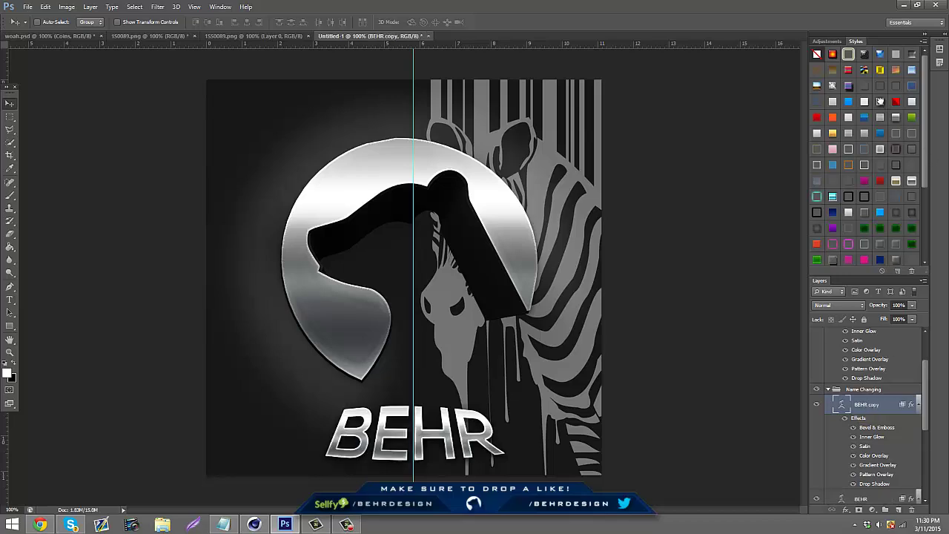
drag(913, 306, 881, 317)
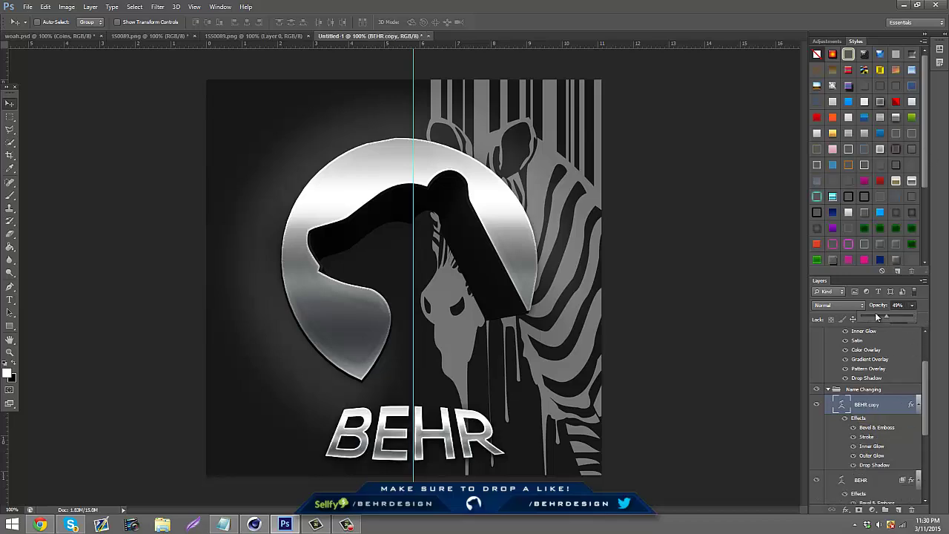
Step: Lower the opacity of the 3 px inside white Overlay stroke on the BEHR copy layer to about 40%
right_click(861, 404)
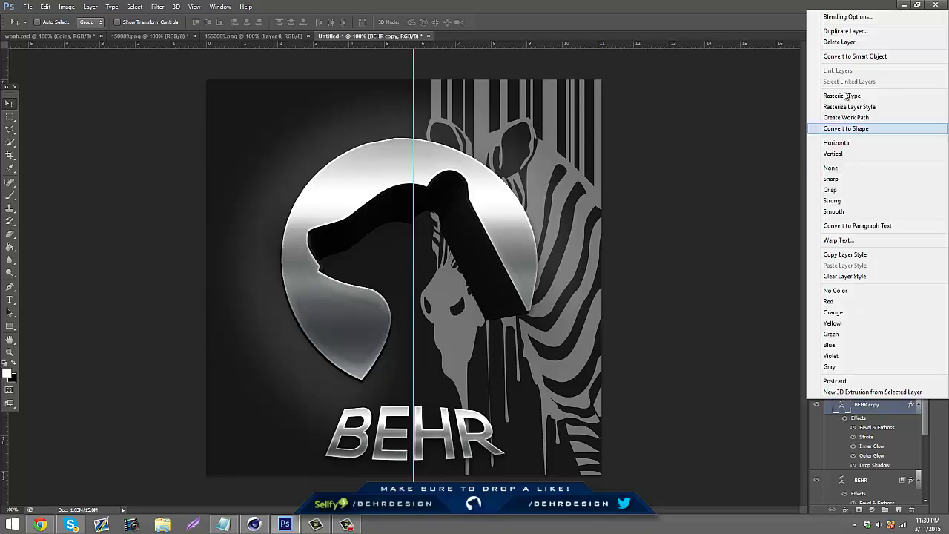
click(844, 20)
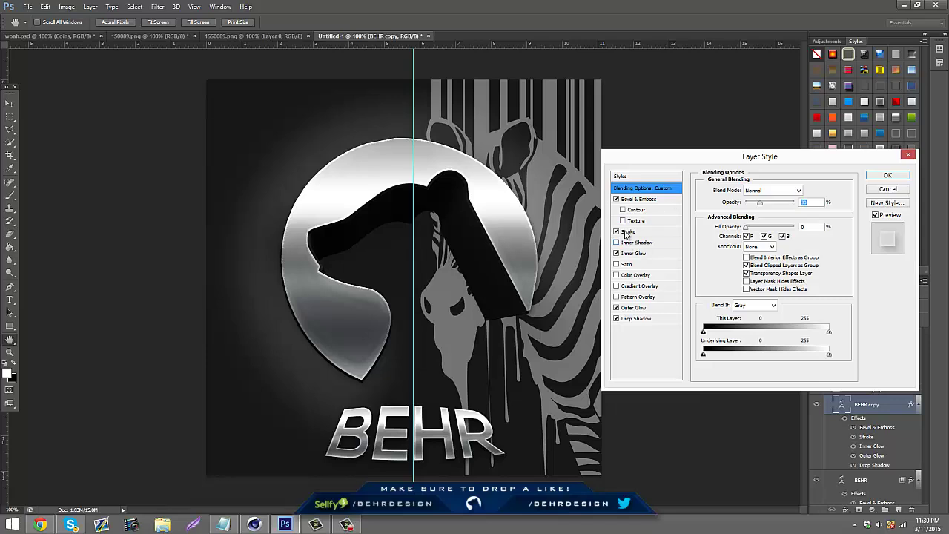
click(629, 232)
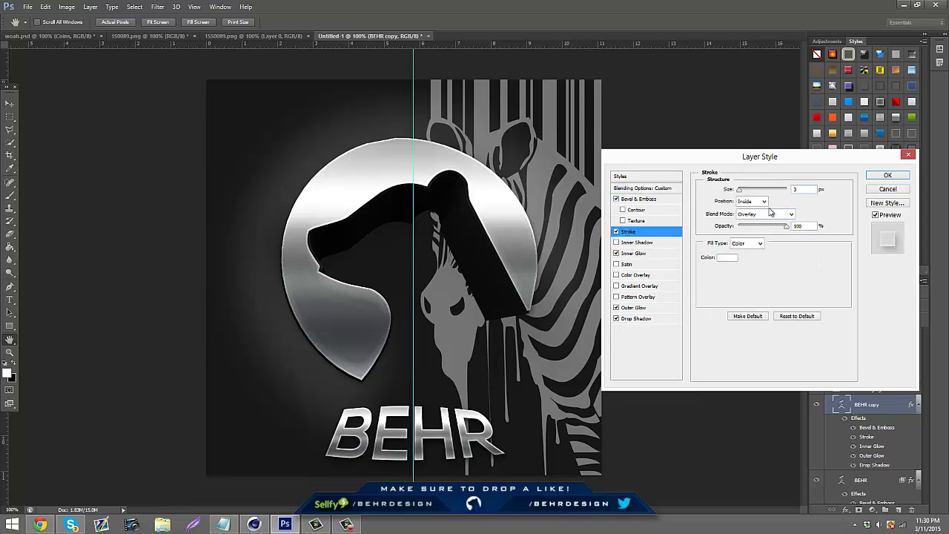
mouse_move(766, 228)
mouse_down()
mouse_move(748, 226)
mouse_move(757, 226)
mouse_up()
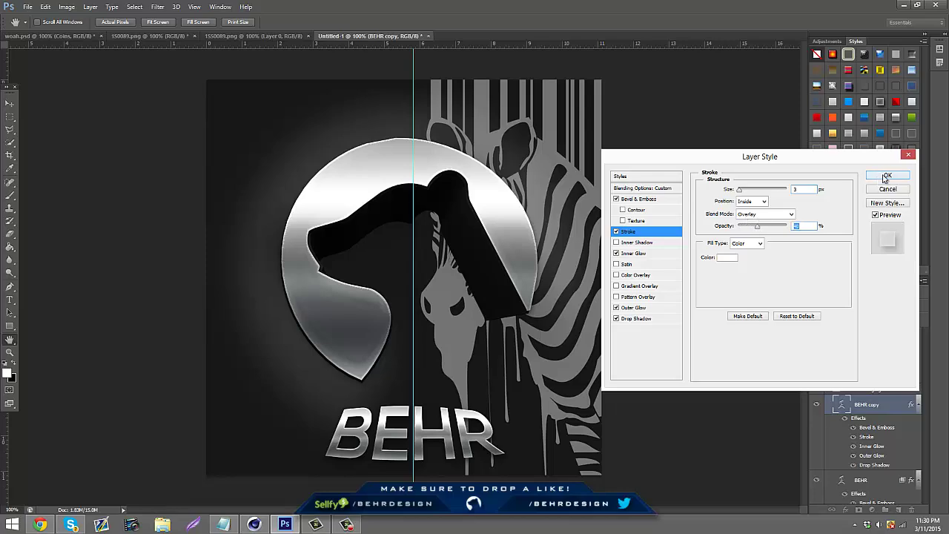
click(884, 176)
scroll(855, 394, up, 2)
scroll(861, 395, down, 3)
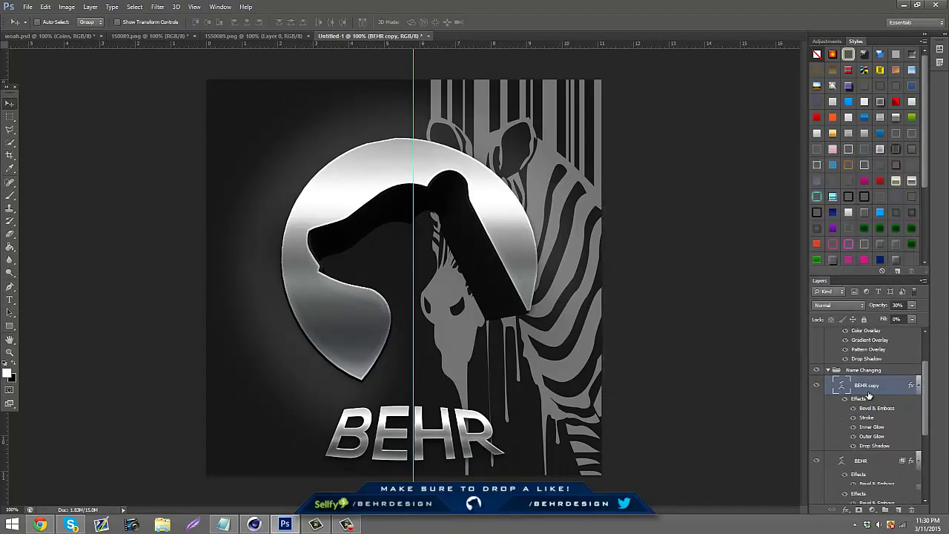
Step: Rename the BEHR copy layer as "Change Also"
double_click(875, 386)
text(D)
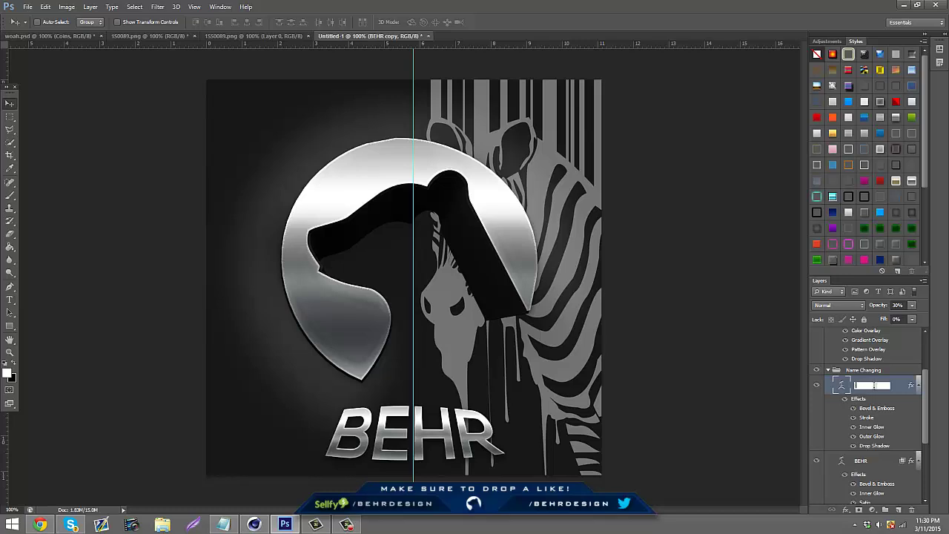
text(hange Also)
key(Return)
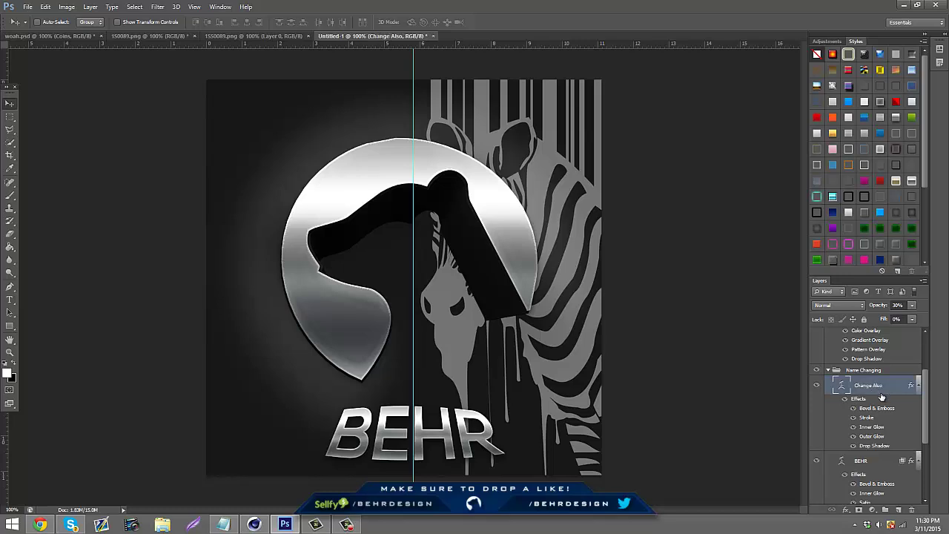
Step: Rename the original BEHR text layer as "Change" and collapse the Name Changing group
click(863, 461)
scroll(863, 452, down, 2)
double_click(864, 420)
text(Cha)
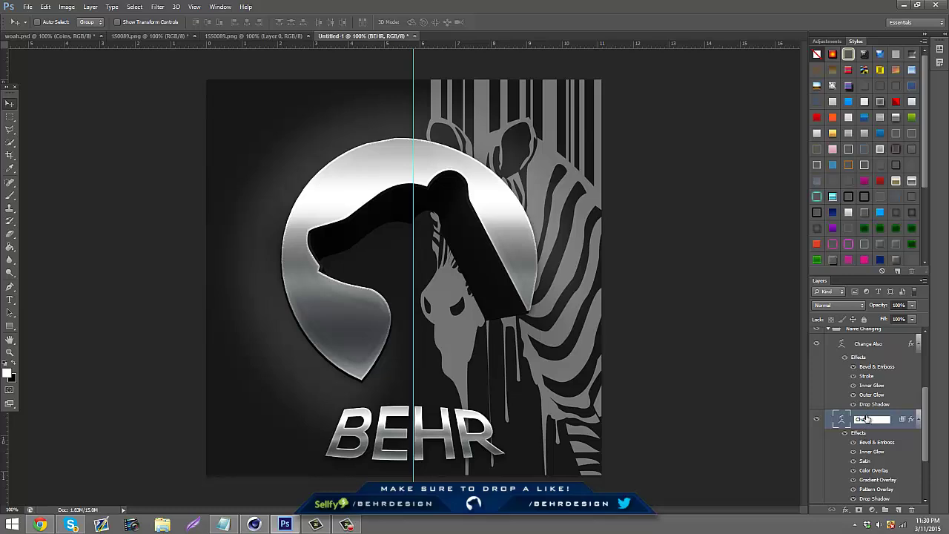
text(nge)
key(Return)
scroll(875, 410, up, 2)
click(828, 368)
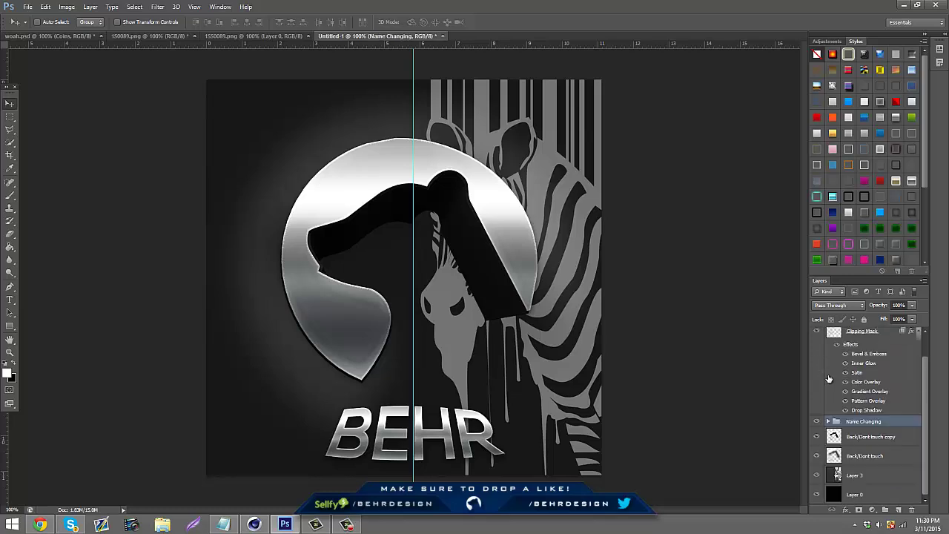
Step: Rename the lower Back/Dont touch layer as "Blur"
click(883, 438)
click(876, 458)
right_click(866, 458)
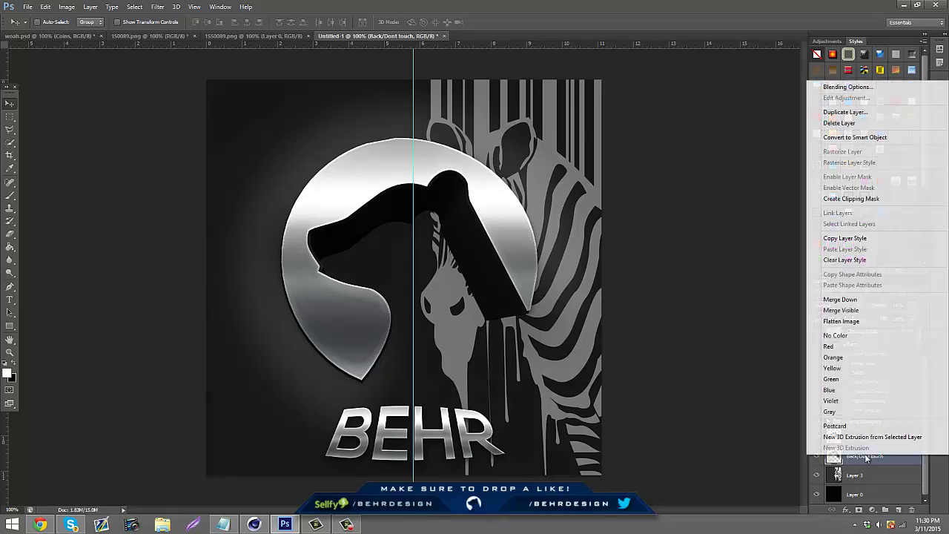
click(866, 458)
double_click(864, 455)
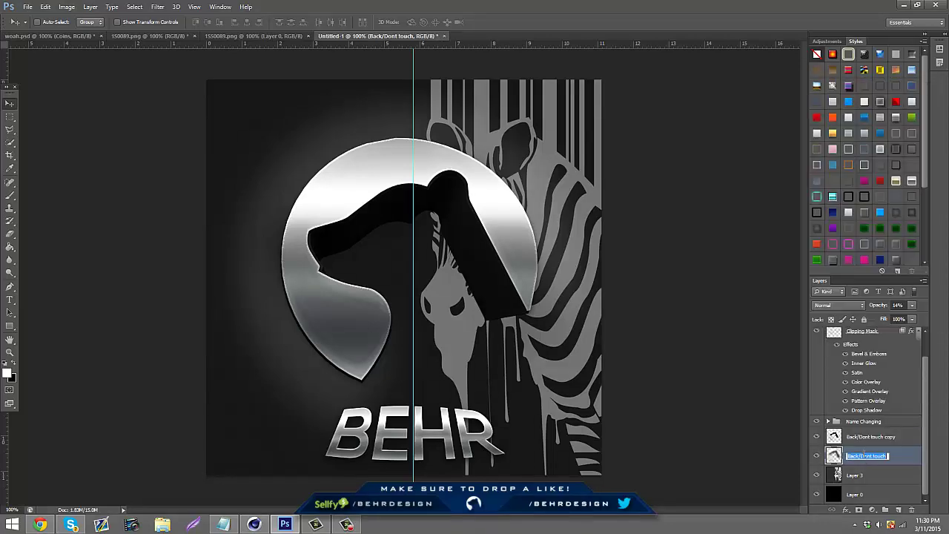
text(D)
key(Return)
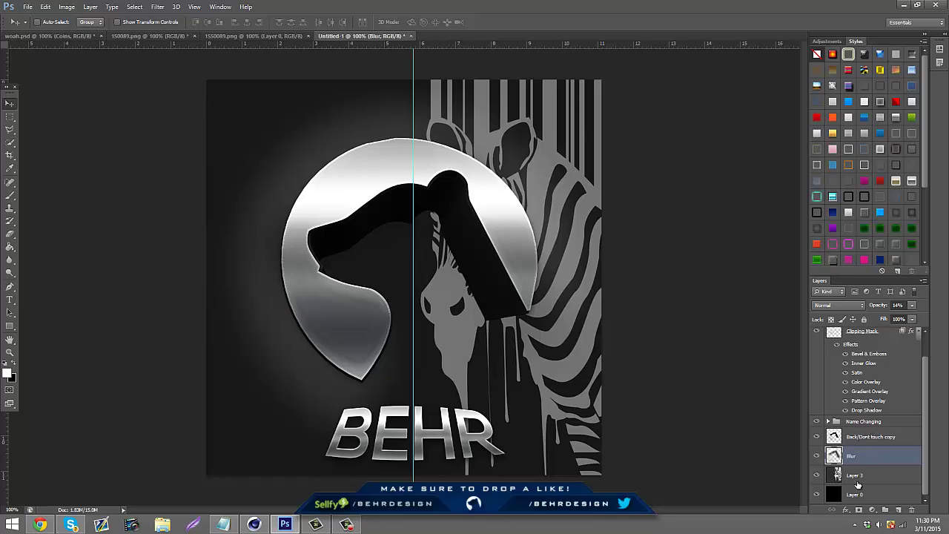
Step: Rename the zebra Layer 3 as "Background"
click(857, 477)
double_click(855, 476)
text(Backgr)
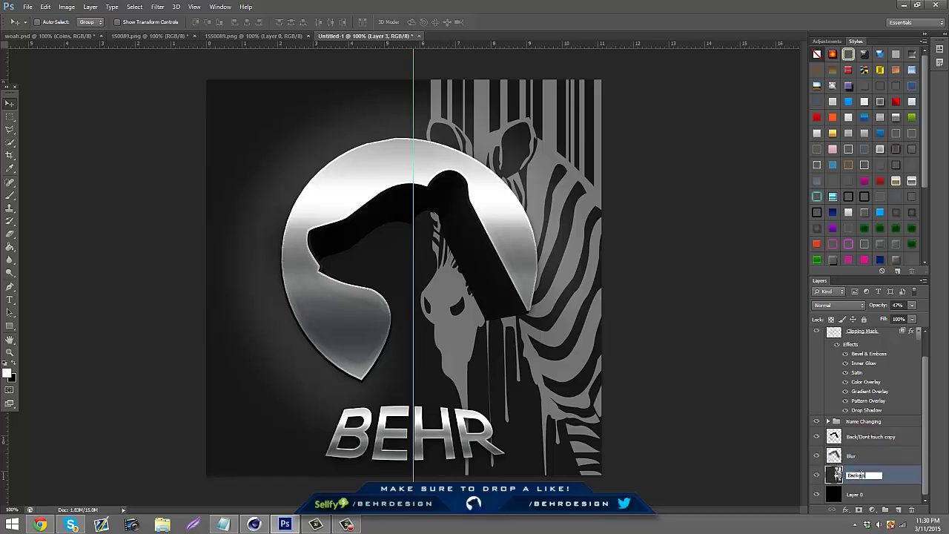
text(ound)
key(Return)
Step: Rename the black Layer 0 at the base of the layer stack as "Dont delete"
click(858, 497)
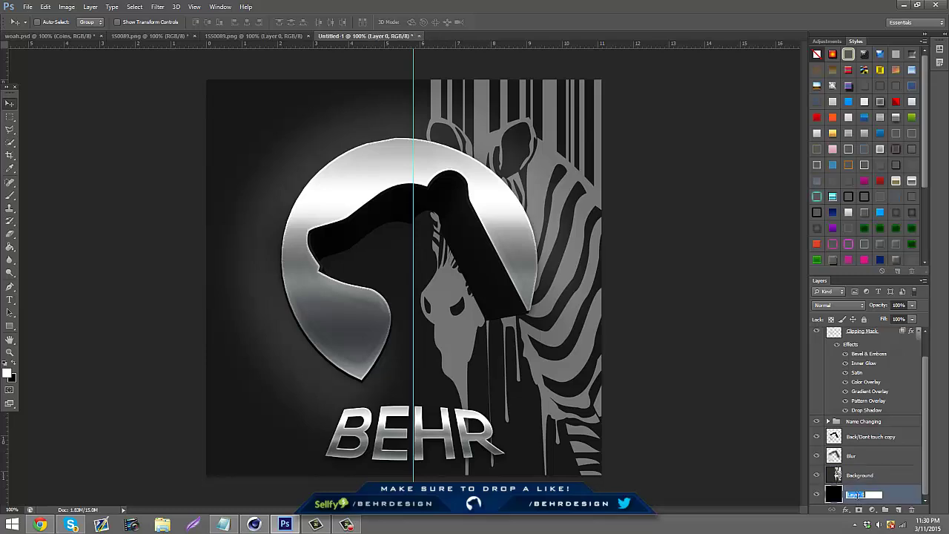
double_click(856, 494)
text(Dele)
text(elete)
key(Return)
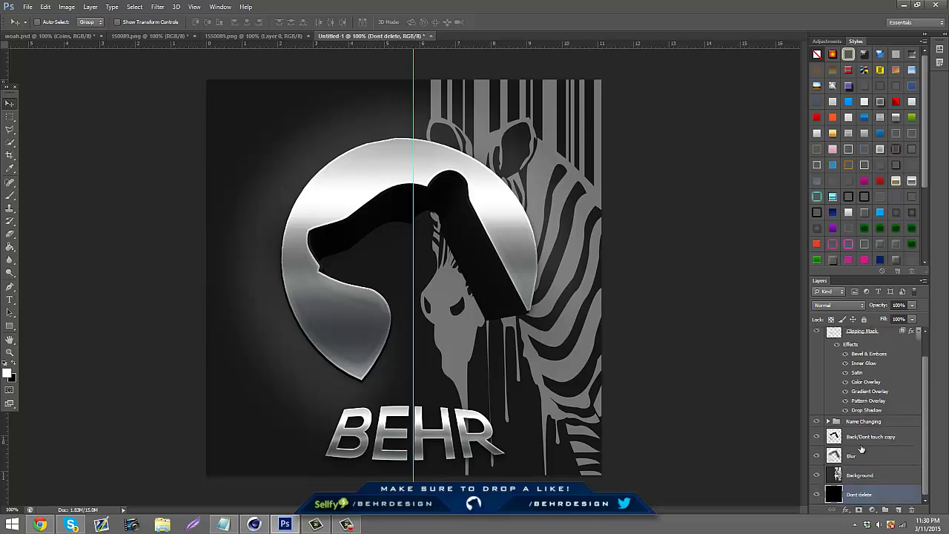
Step: Fully lock the Dont delete layer and the Back/Dont touch copy layer
click(864, 319)
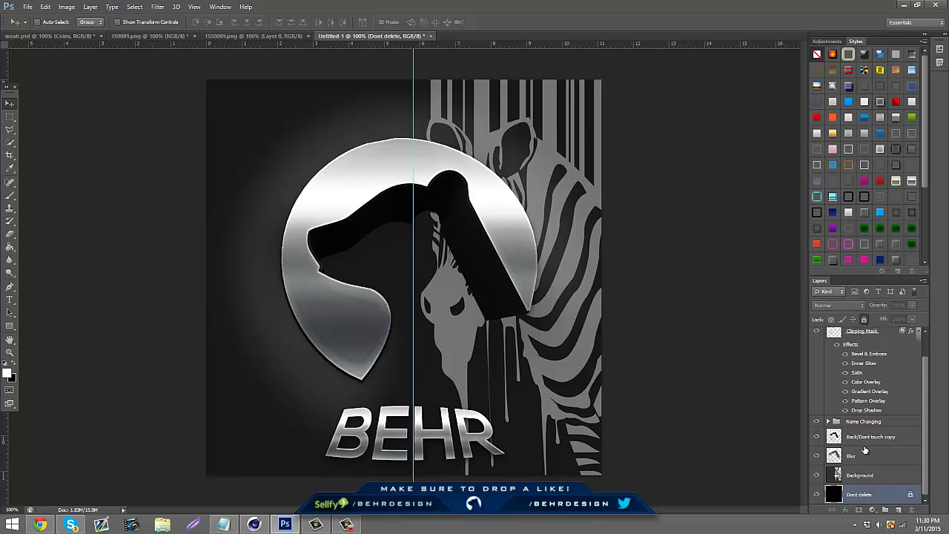
click(875, 438)
click(865, 319)
Step: Create a new layer group above all the layers and name it "Logo"
scroll(871, 399, up, 1)
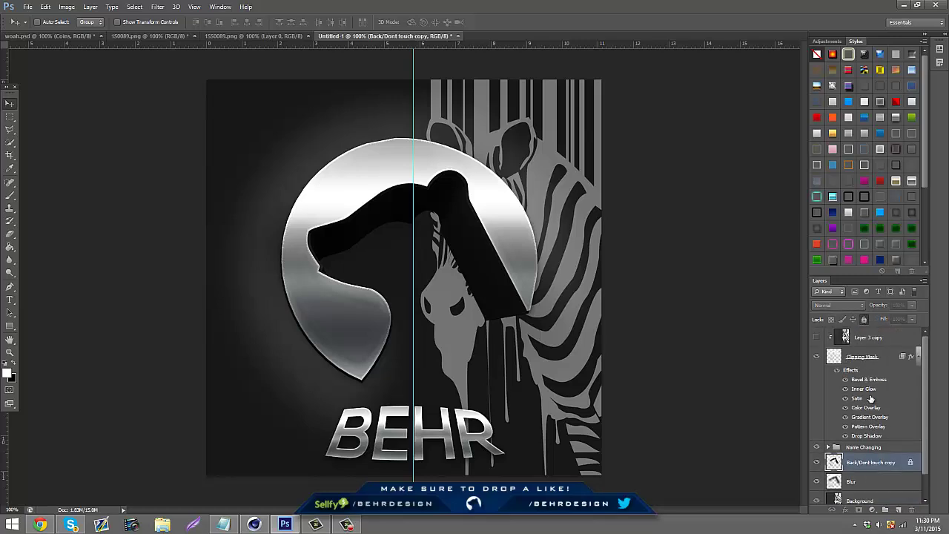
click(885, 510)
double_click(853, 334)
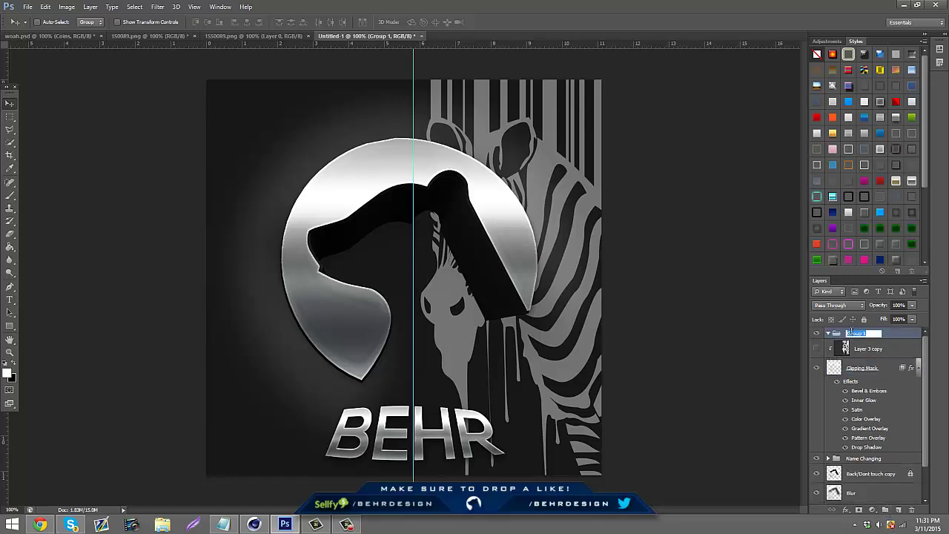
text(Cogo)
key(Return)
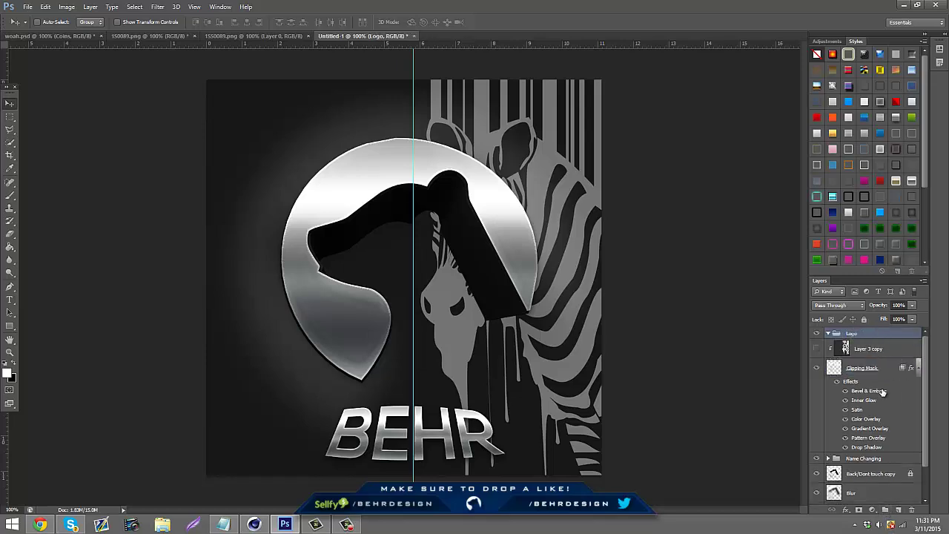
Step: Move the Clipping Mask and Back/Dont touch copy layers into the Logo group and delete the hidden Layer 3 copy
drag(876, 362, 853, 338)
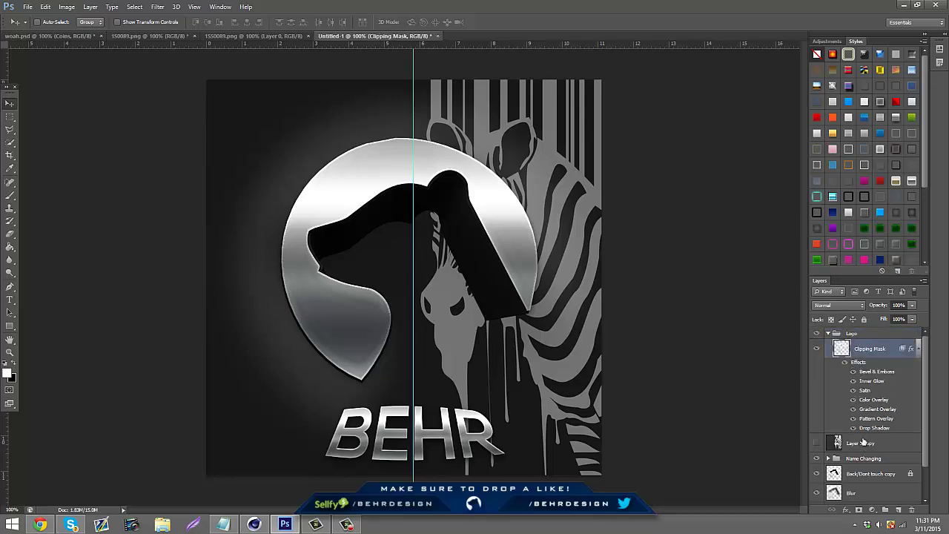
drag(853, 444, 911, 510)
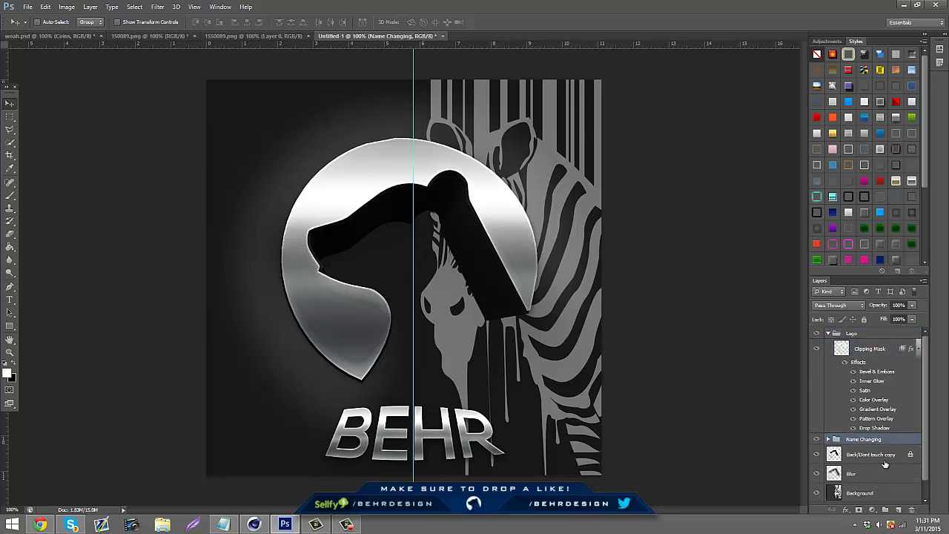
click(866, 455)
drag(864, 454, 870, 345)
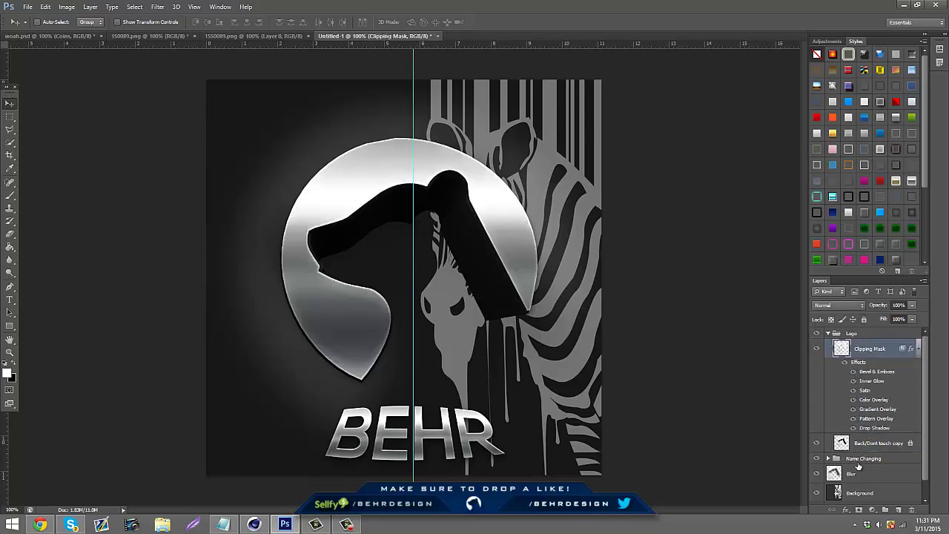
click(857, 475)
click(828, 333)
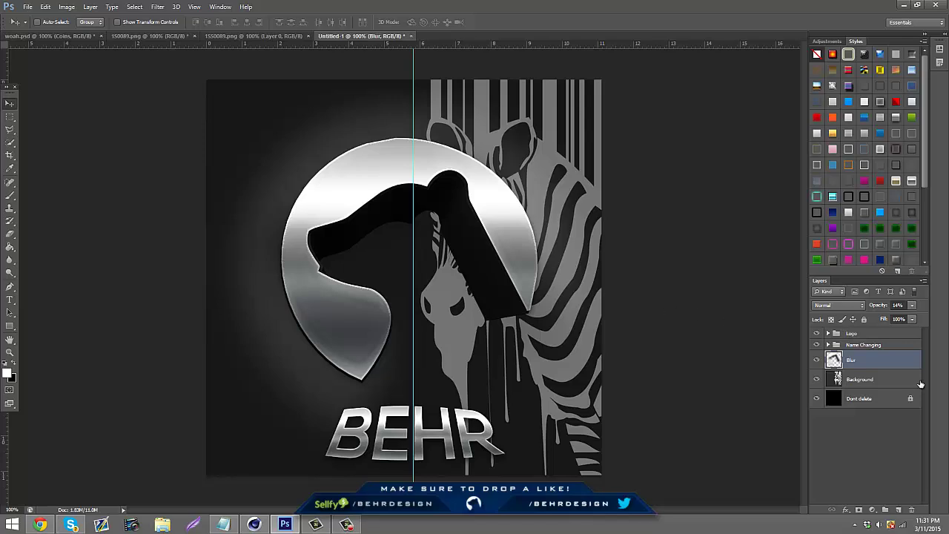
Step: Create a new empty layer and place it above the Logo group
click(893, 344)
click(899, 510)
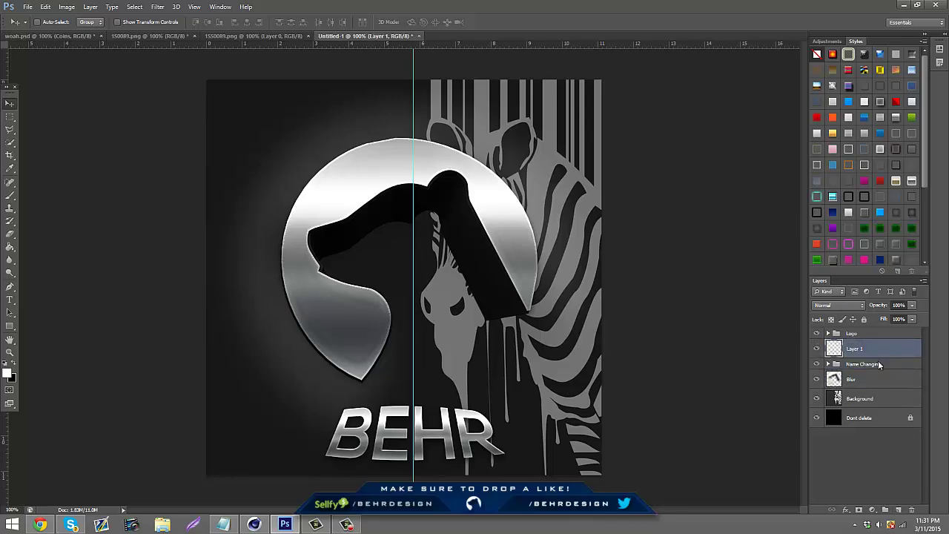
drag(849, 336, 847, 331)
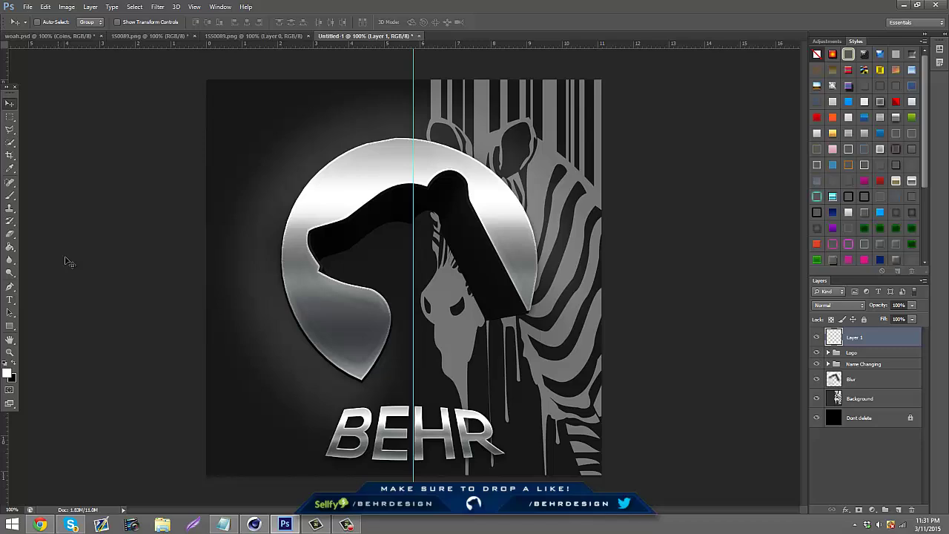
Step: Paint a soft white border along all four canvas edges on Layer 1 with a 145 px brush at 0% hardness
click(10, 195)
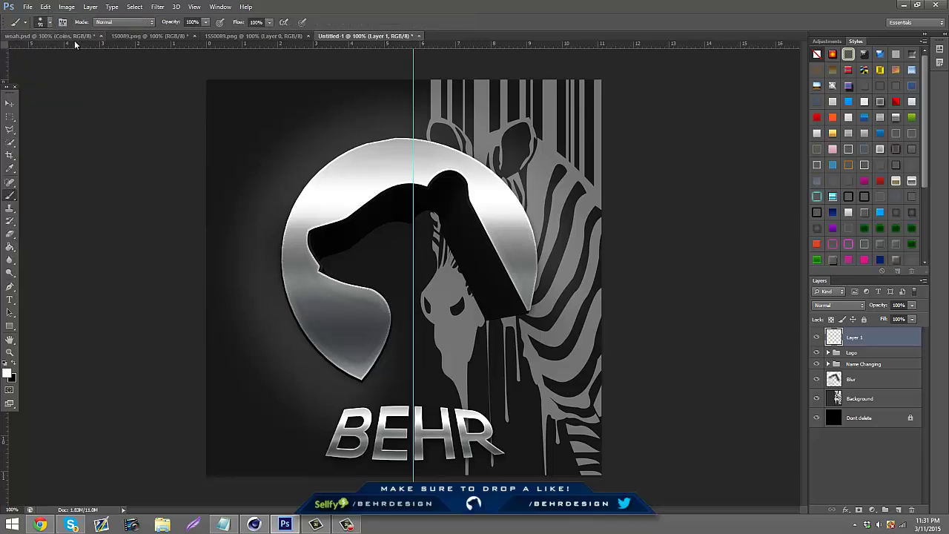
click(49, 23)
click(73, 53)
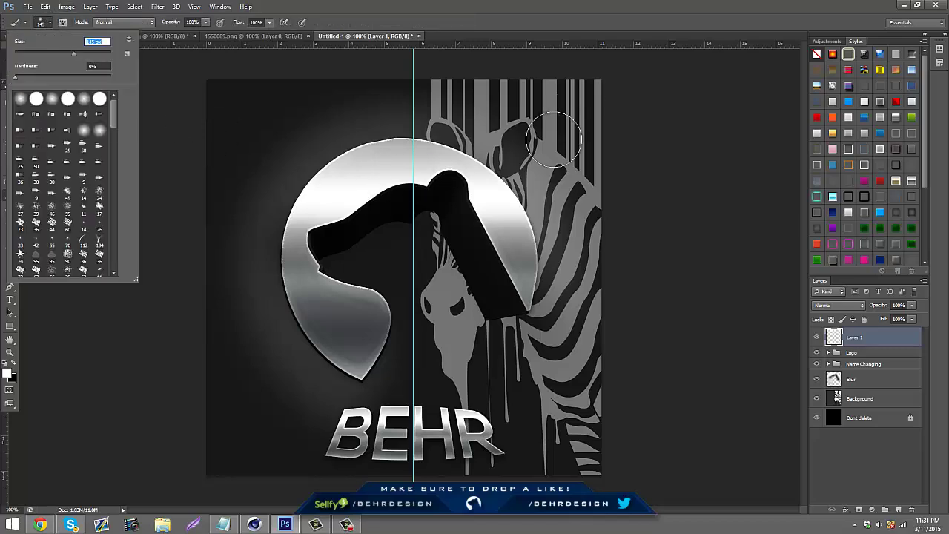
click(50, 23)
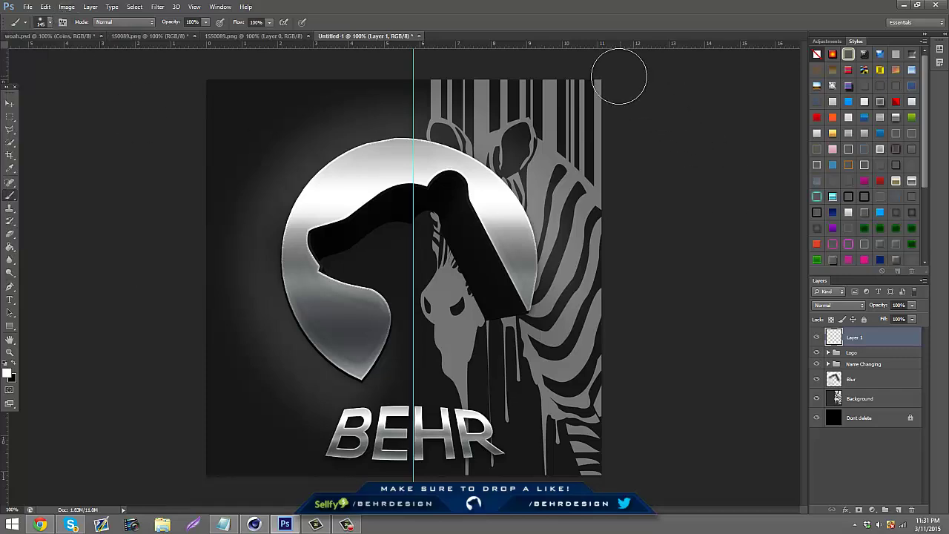
mouse_move(615, 84)
mouse_down()
mouse_move(611, 471)
mouse_move(185, 491)
mouse_move(202, 81)
mouse_move(631, 45)
mouse_up()
key(ctrl+z)
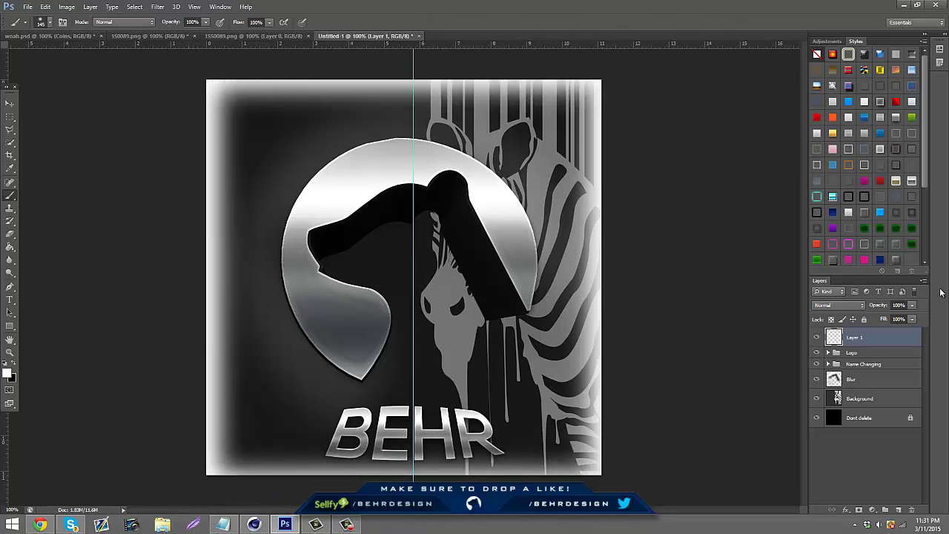
Step: Set the white border layer's opacity to 76% and its fill to 21%, and hide the vertical guide
drag(913, 305, 870, 322)
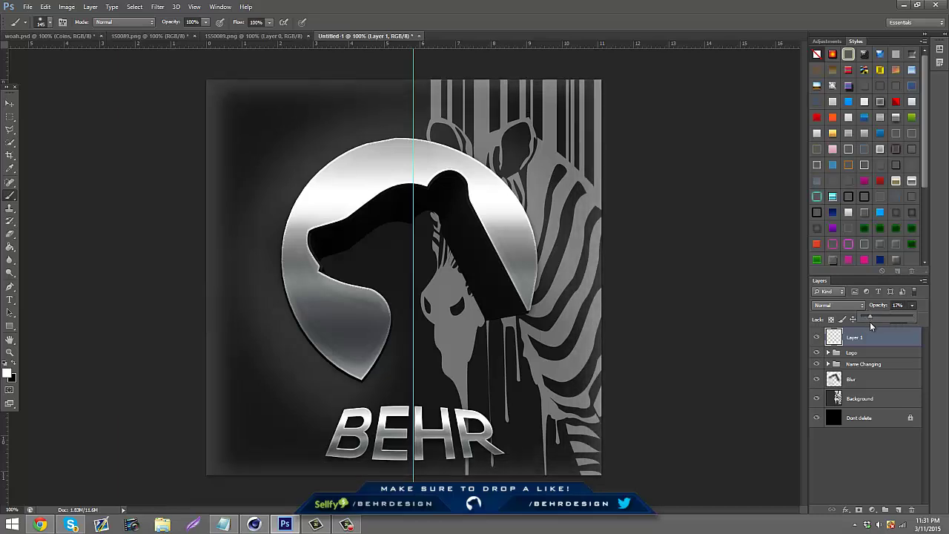
click(912, 305)
click(911, 319)
drag(896, 333, 841, 334)
drag(914, 307, 911, 318)
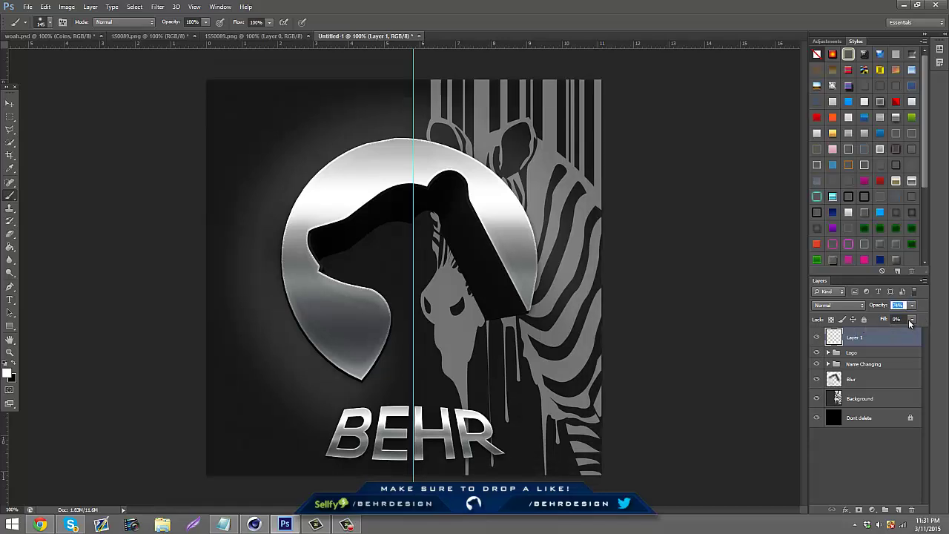
click(911, 319)
click(912, 305)
drag(914, 320, 885, 329)
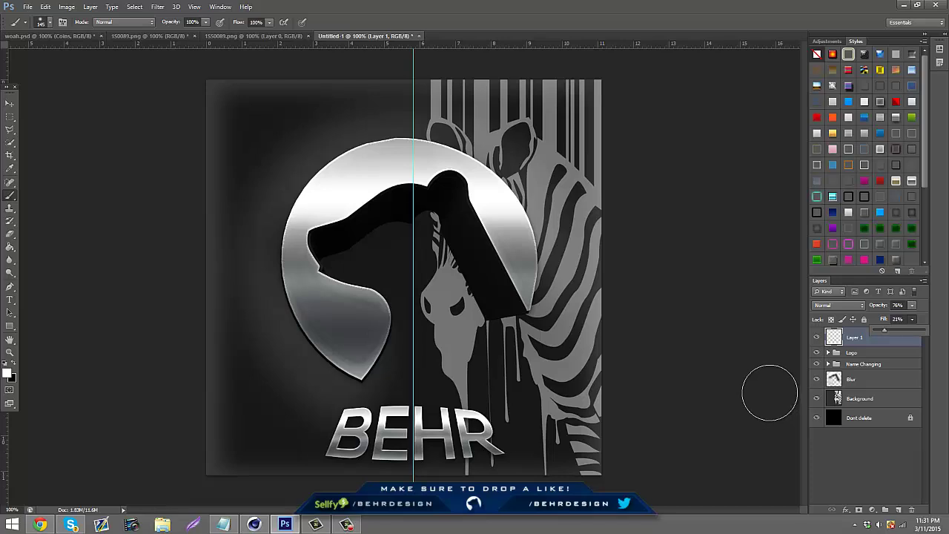
key(ctrl+semicolon)
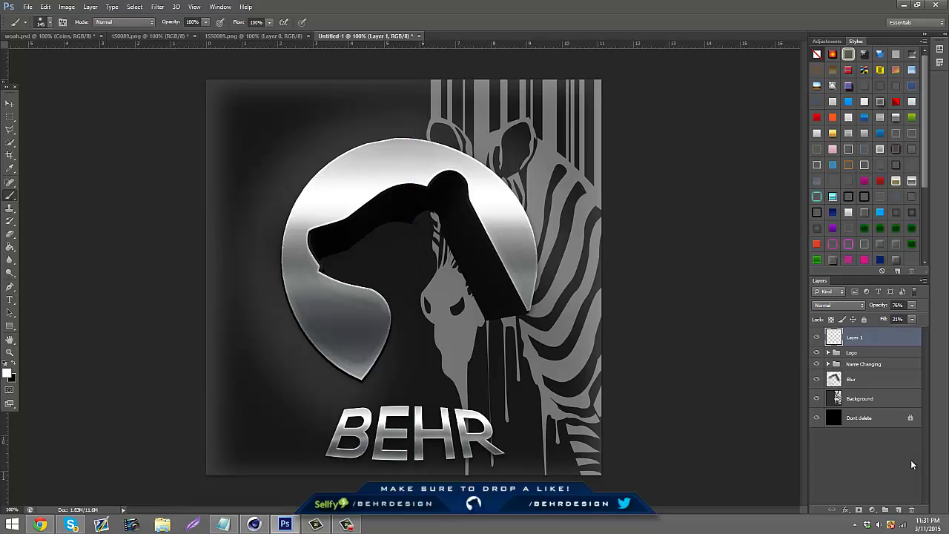
Step: Create a new layer and draw a closed Pen path around the canvas's upper-left half, with its edge crossing the canvas diagonally
click(898, 509)
click(8, 287)
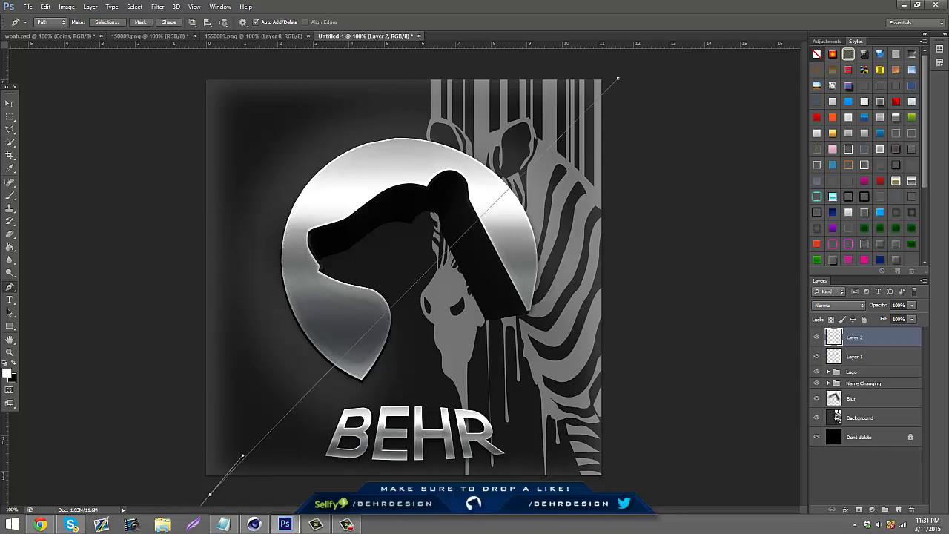
key(z)
drag(212, 488, 191, 494)
click(11, 288)
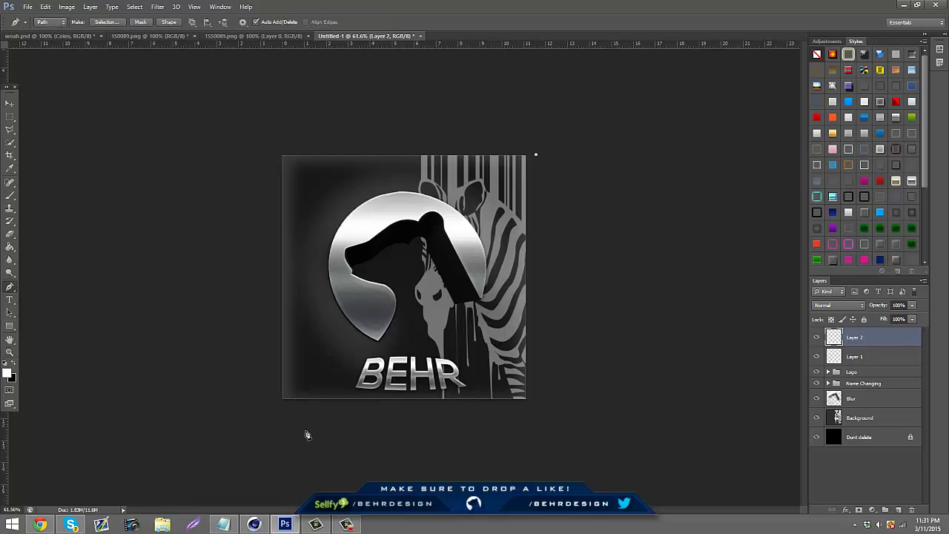
drag(256, 435, 269, 365)
click(191, 103)
drag(306, 96, 348, 89)
drag(432, 90, 528, 130)
click(535, 155)
right_click(457, 153)
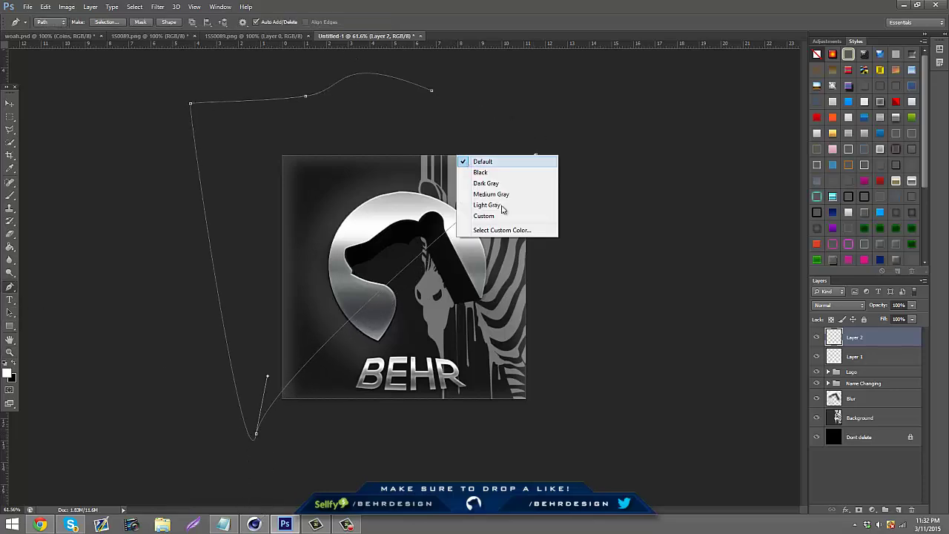
click(504, 136)
click(536, 154)
Step: Fill the path with white at 100% opacity in Normal mode, and delete the path
right_click(487, 176)
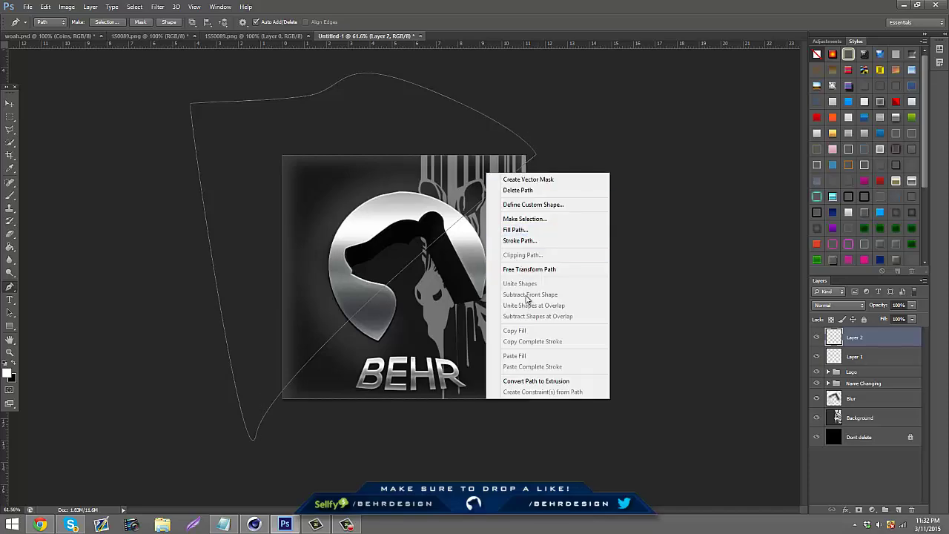
click(528, 239)
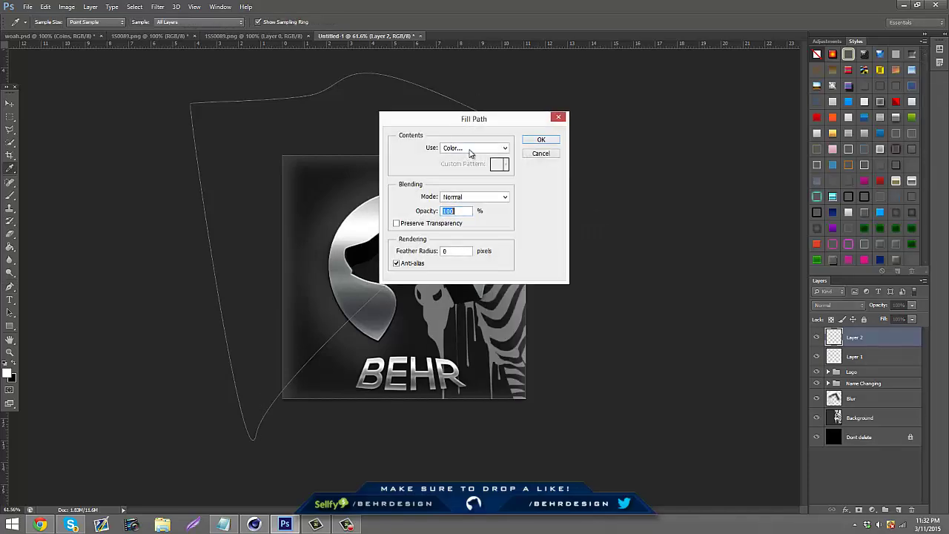
click(469, 149)
click(456, 178)
click(860, 211)
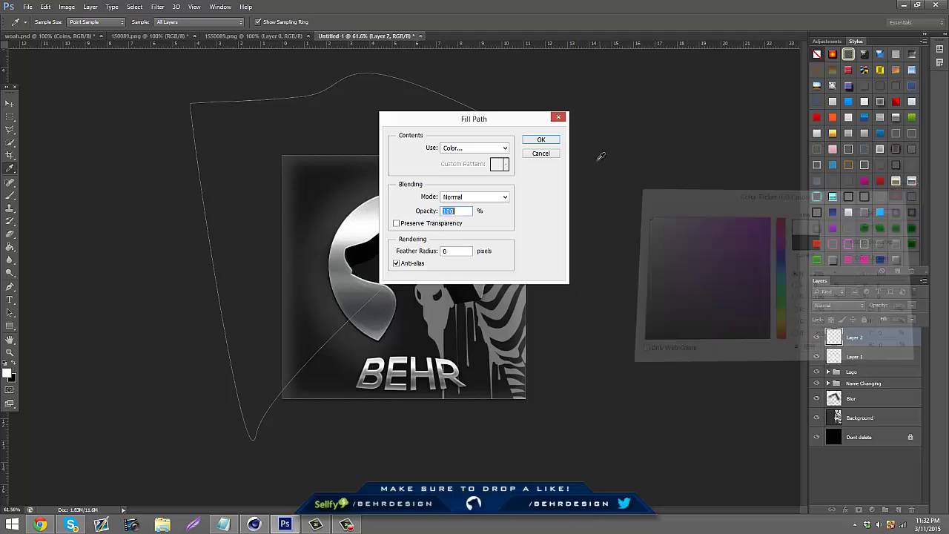
click(541, 140)
right_click(547, 172)
click(598, 204)
right_click(414, 205)
click(455, 215)
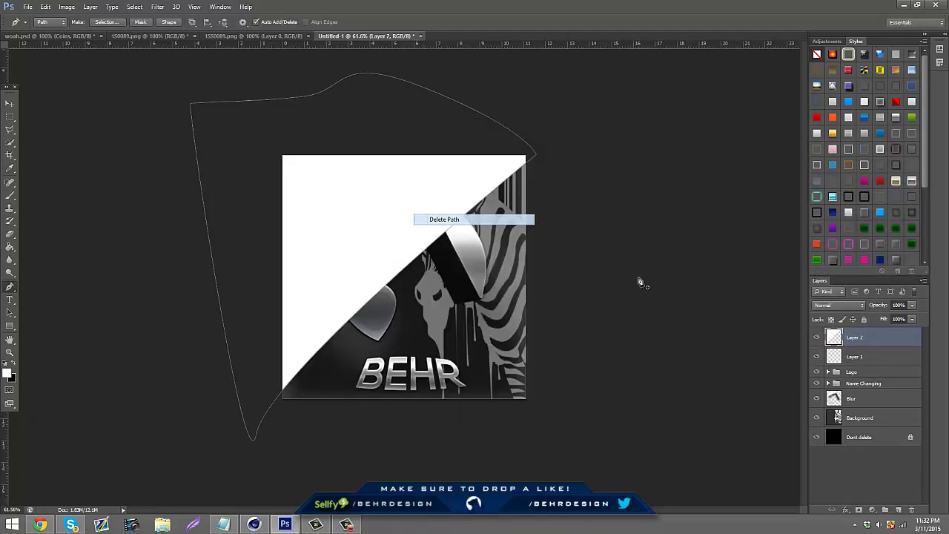
Step: Set the opacity of the white diagonal fill layer to 5%
click(912, 305)
drag(867, 314, 864, 313)
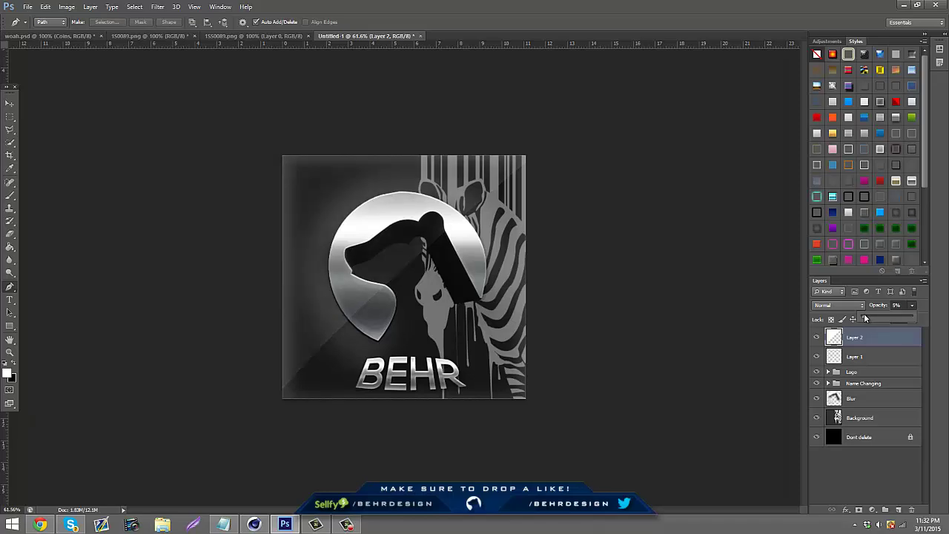
click(10, 351)
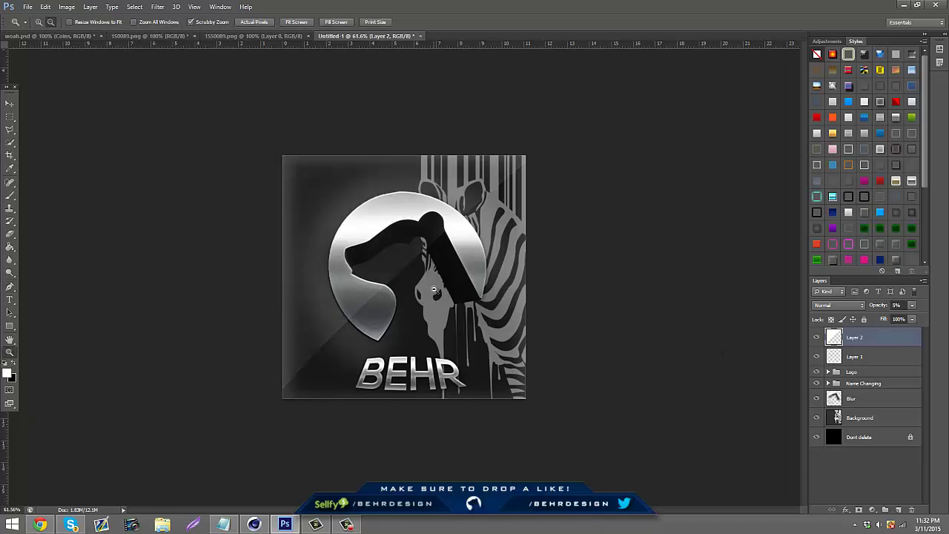
drag(453, 288, 475, 288)
Step: Try a glossy magenta layer style on the Clipping Mask layer in the Logo group
click(829, 372)
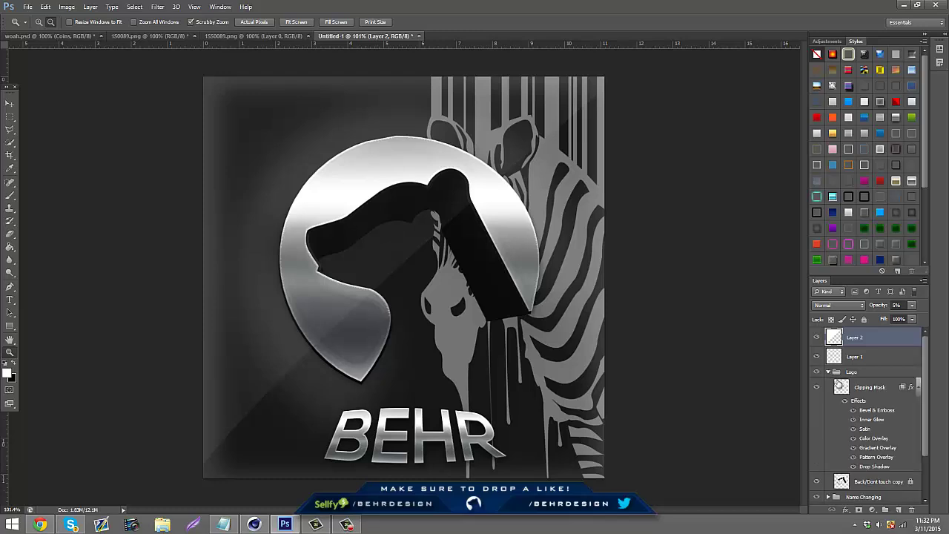
click(872, 389)
scroll(920, 182, down, 3)
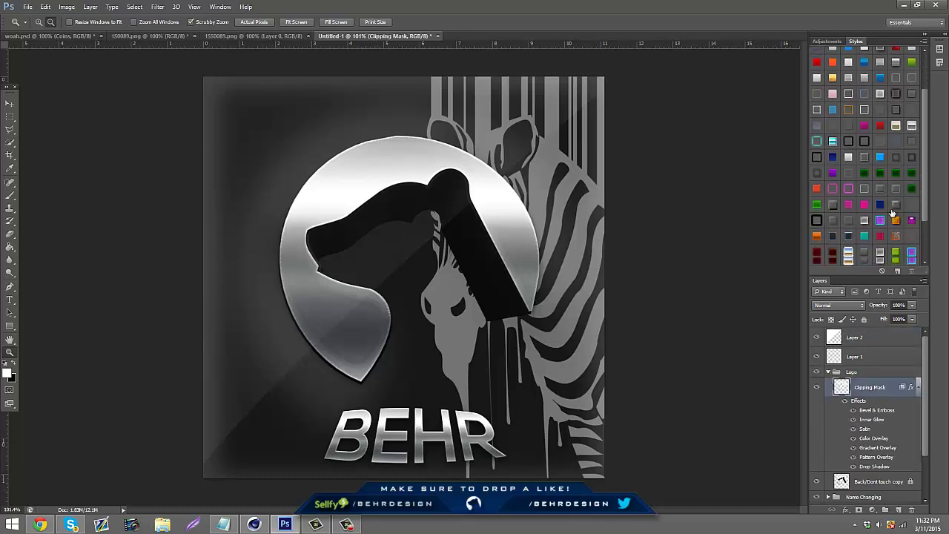
click(896, 249)
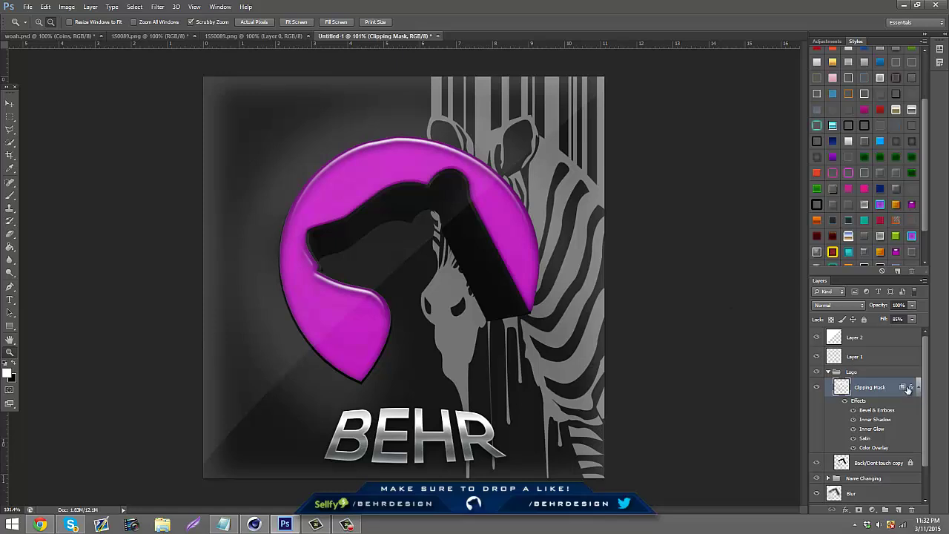
scroll(906, 393, down, 1)
scroll(906, 393, up, 1)
scroll(887, 223, down, 2)
scroll(886, 223, down, 1)
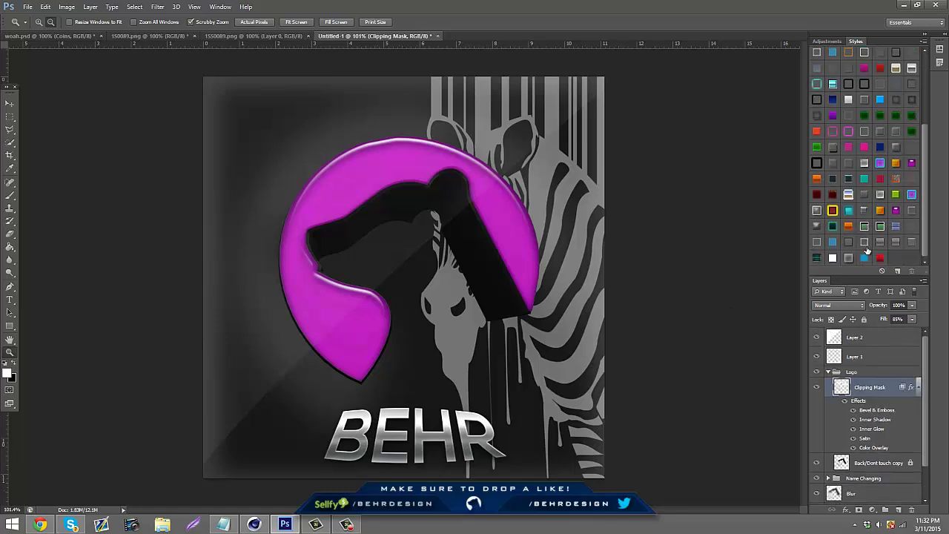
Step: Try red patterned, purple with cyan outline, two-tone orange and grey-blue layer styles on the Clipping Mask layer
click(880, 259)
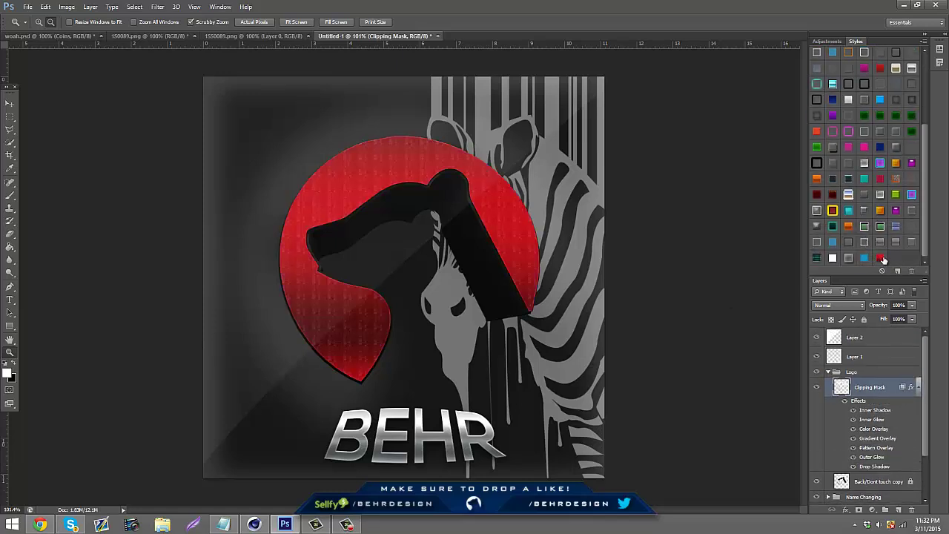
click(911, 211)
click(913, 196)
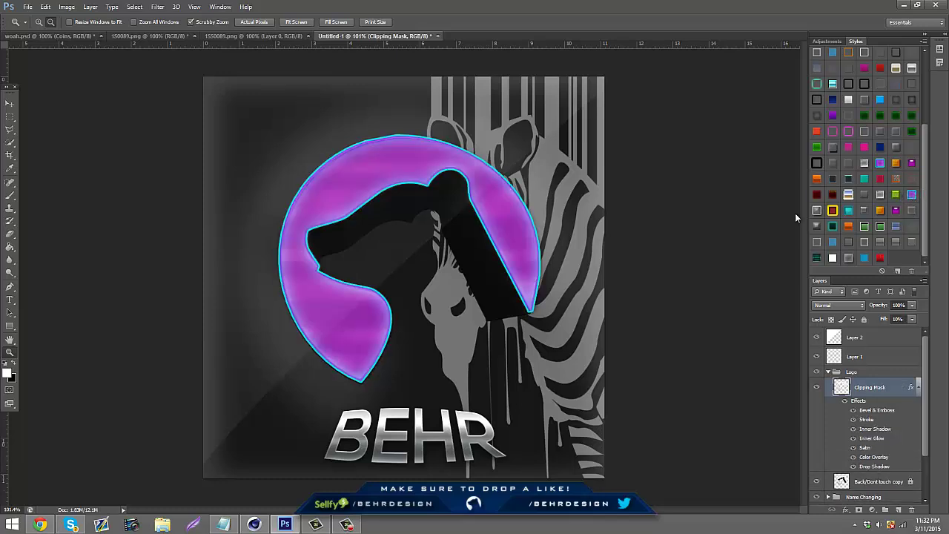
click(832, 207)
click(820, 179)
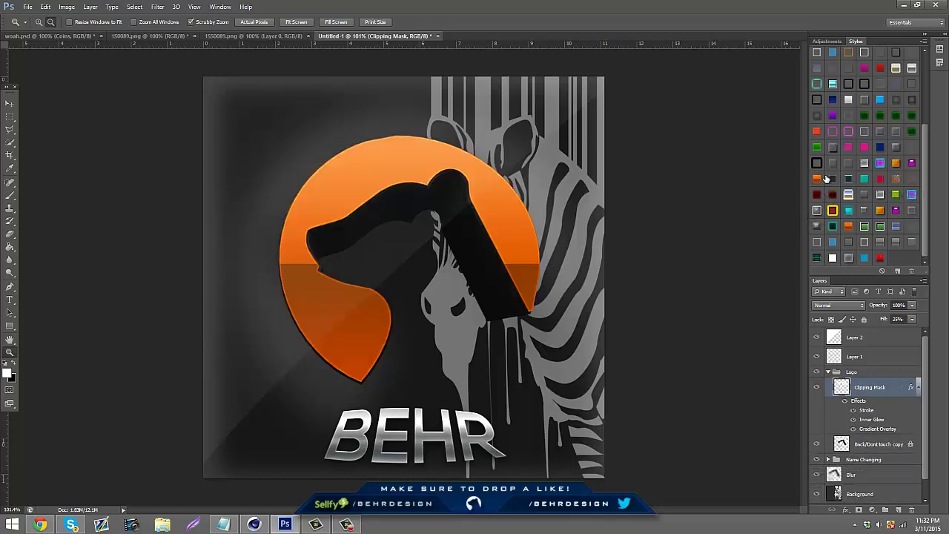
click(832, 179)
click(850, 197)
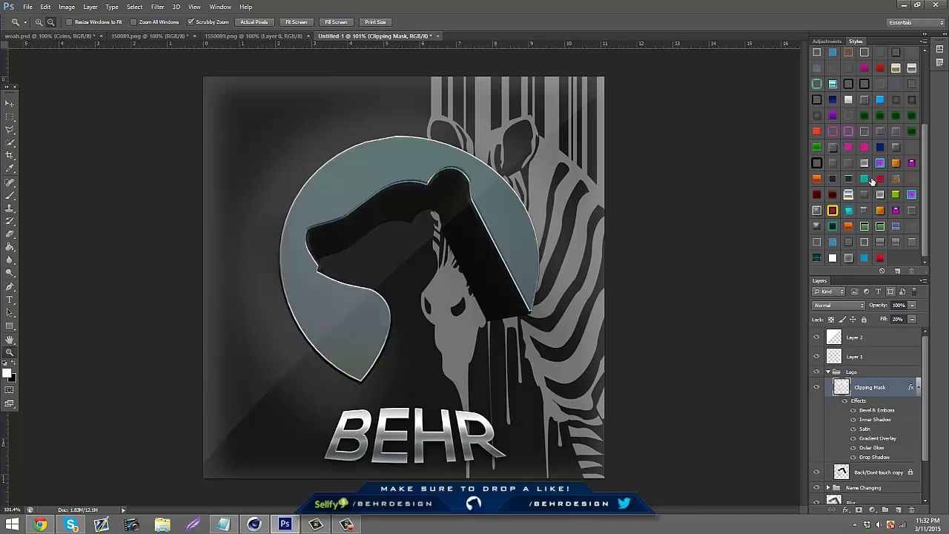
Step: Reapply the metallic silver style to the Clipping Mask layer and collapse the Logo group
scroll(871, 110, up, 5)
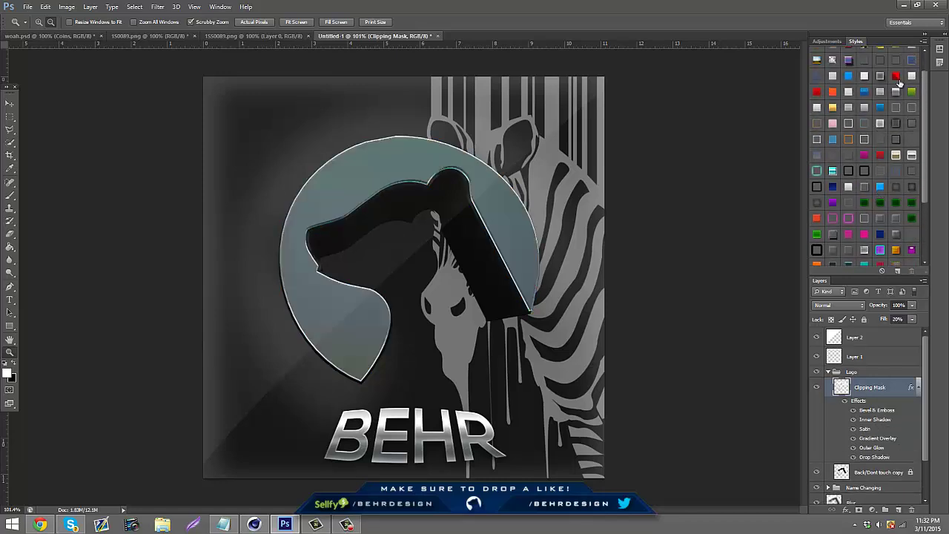
click(898, 91)
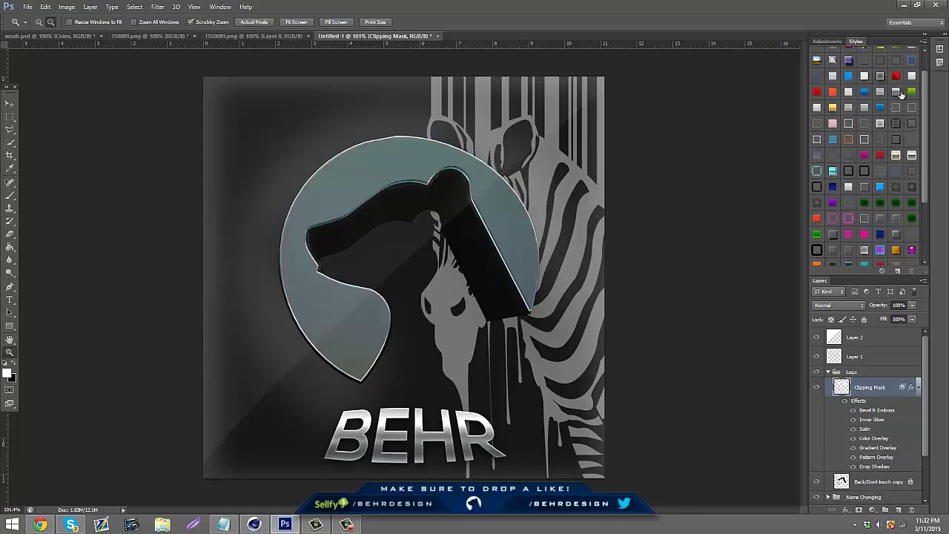
click(828, 373)
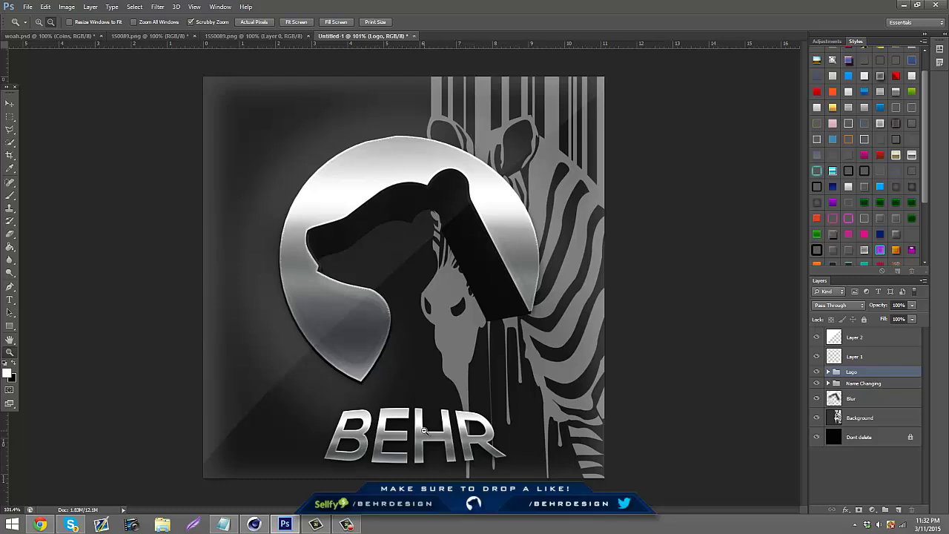
click(345, 524)
click(345, 524)
Step: Switch to Chrome to view the YouTube channel's home page and return to Photoshop
click(40, 523)
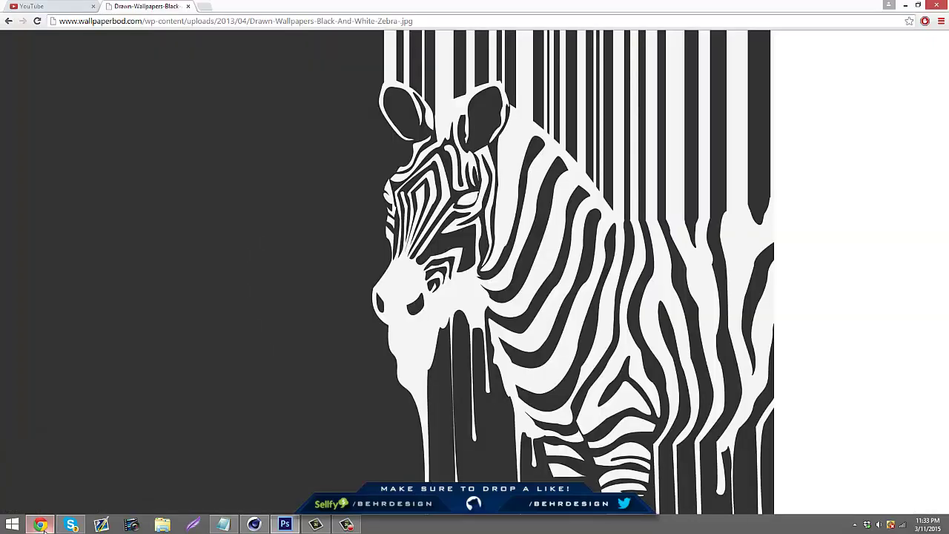
click(61, 6)
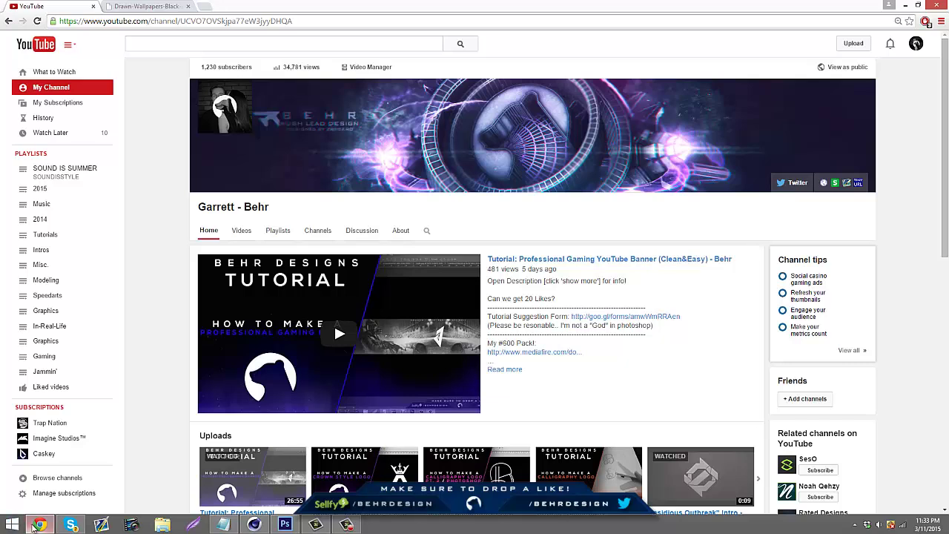
mouse_move(34, 525)
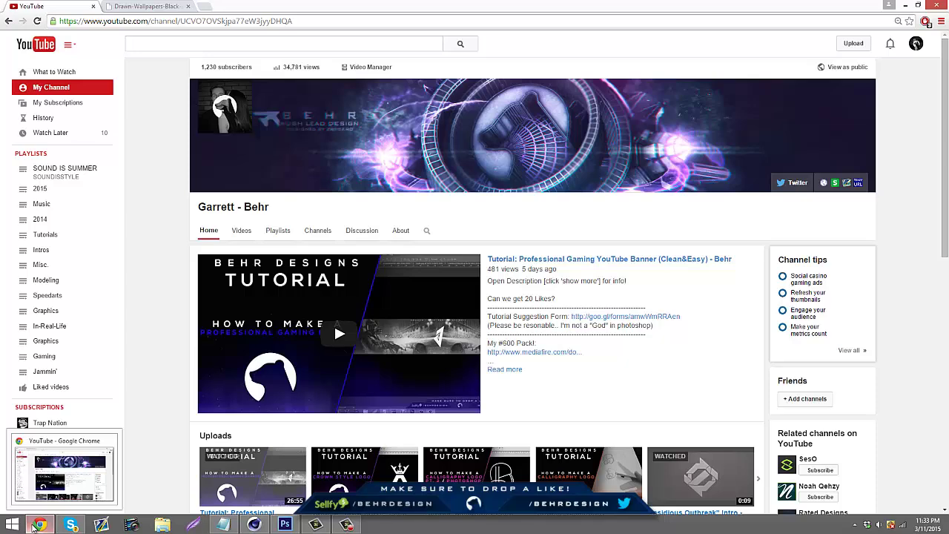
click(34, 525)
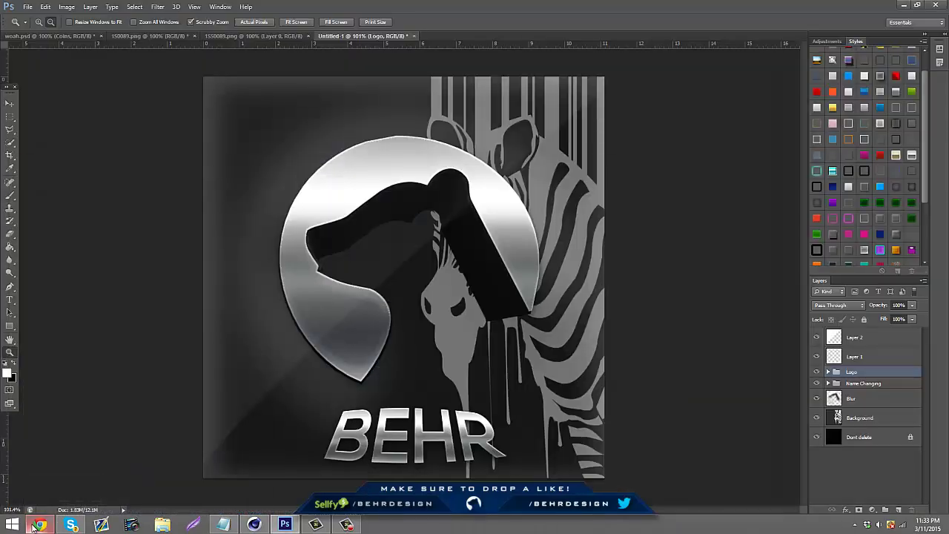
click(34, 526)
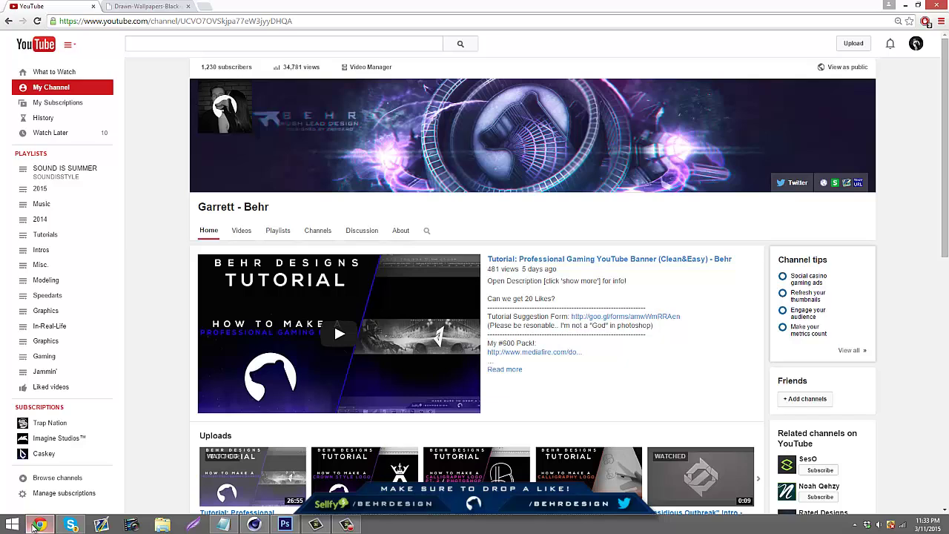
click(34, 525)
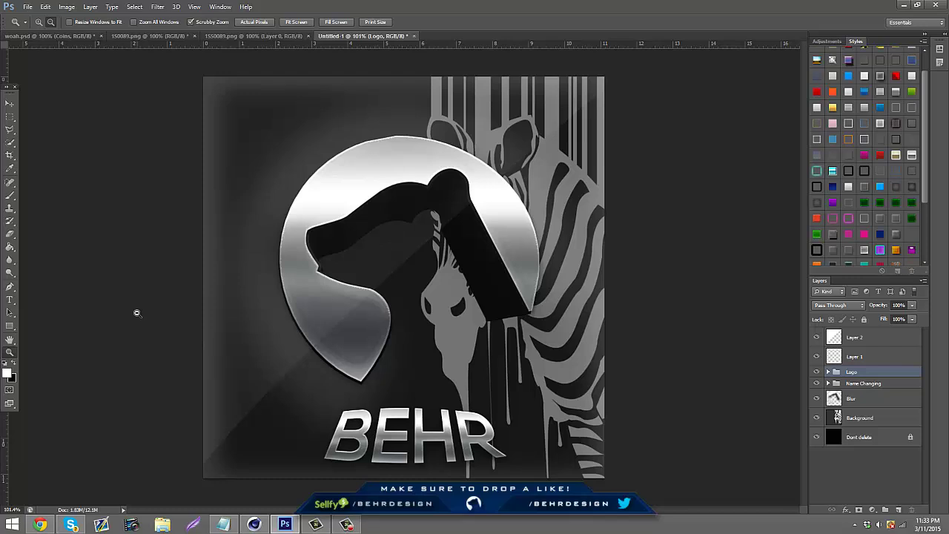
click(40, 525)
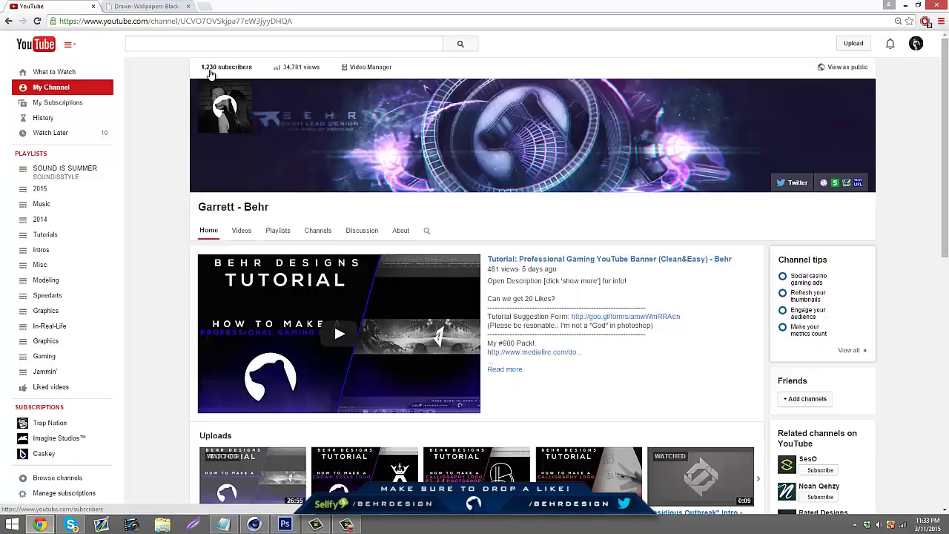
click(42, 525)
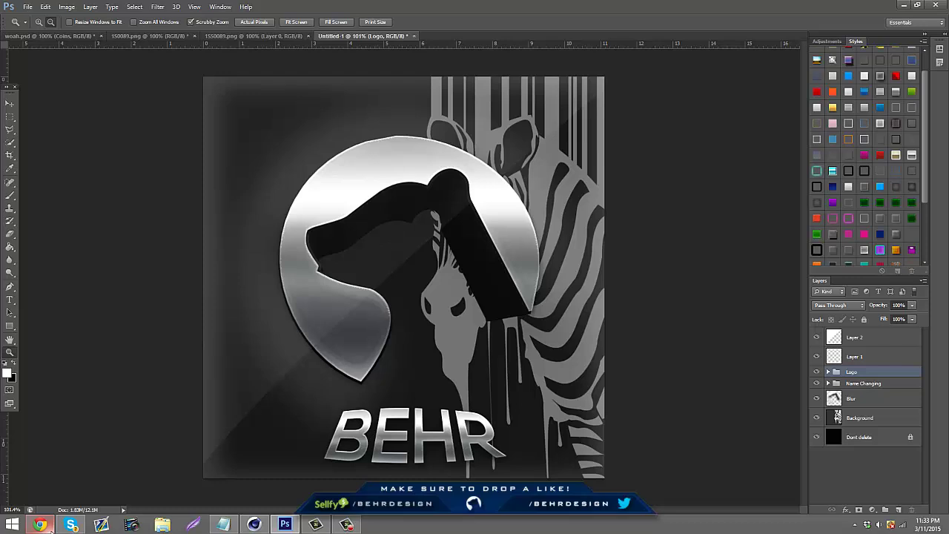
click(345, 524)
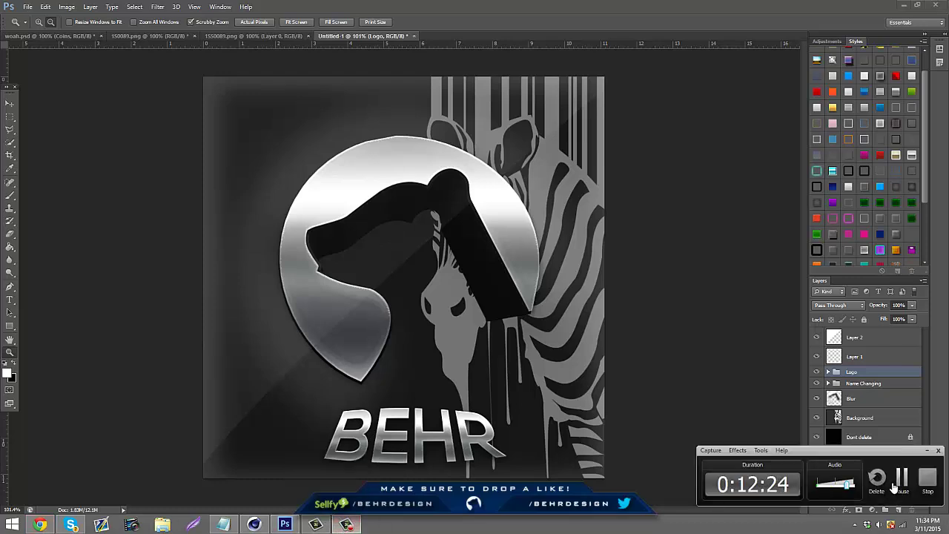